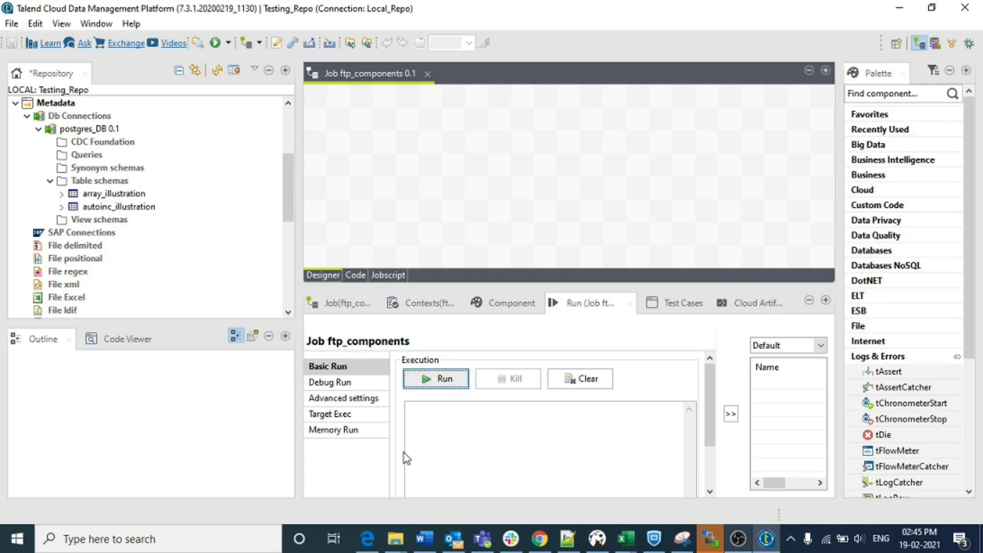
Switch to File Explorer and examine the files in the talend videos folder on drive D.
left_click(394, 538)
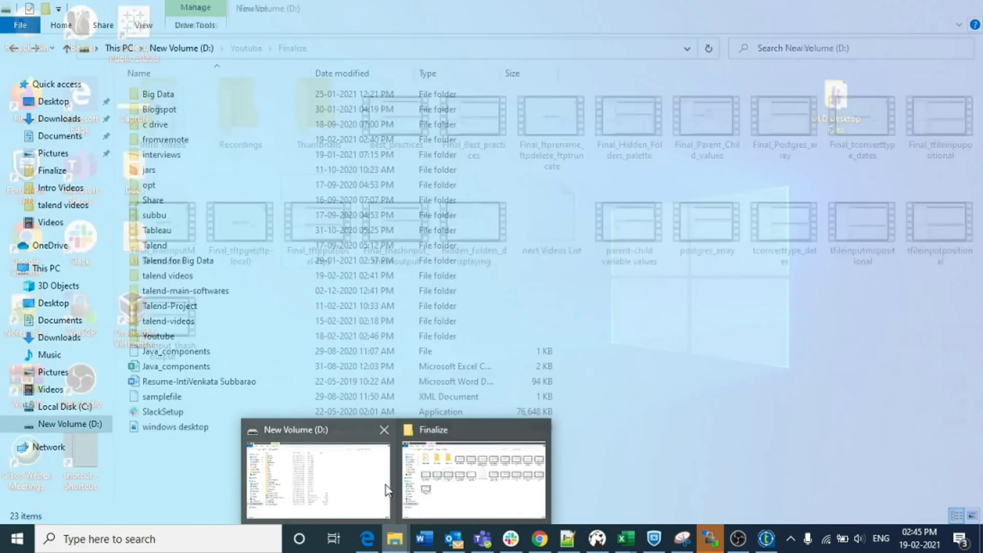
left_click(386, 485)
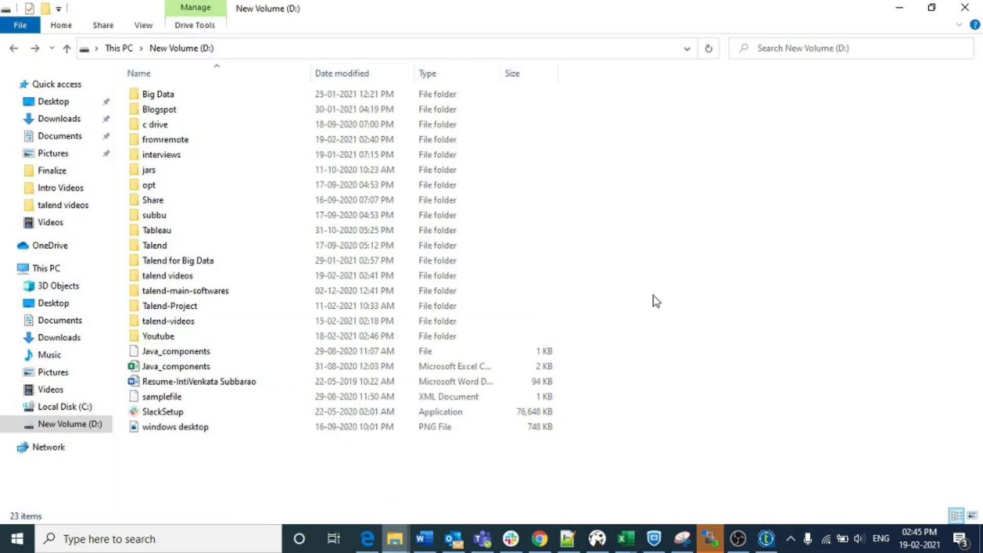
double_click(184, 277)
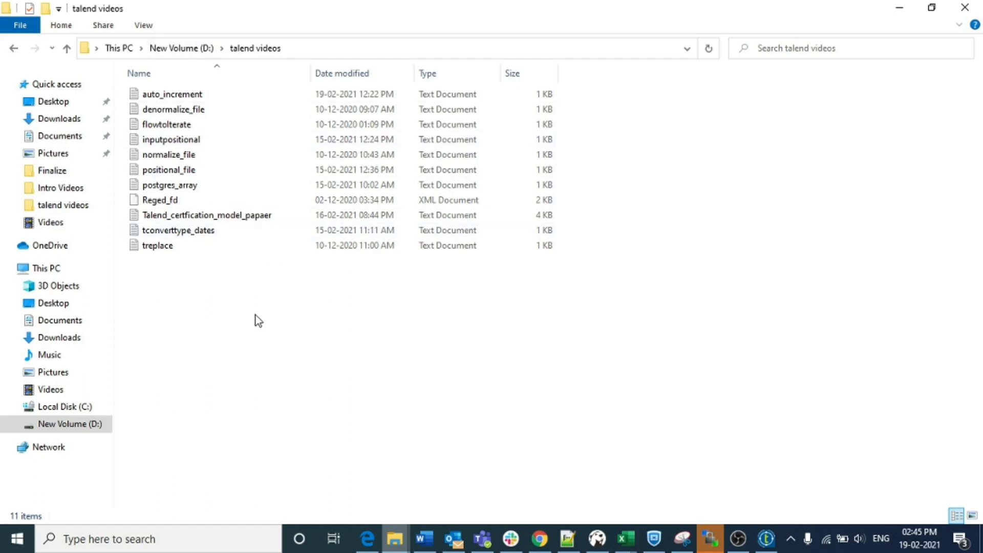
left_click_drag(255, 315, 189, 93)
left_click(278, 357)
key("alt+Left")
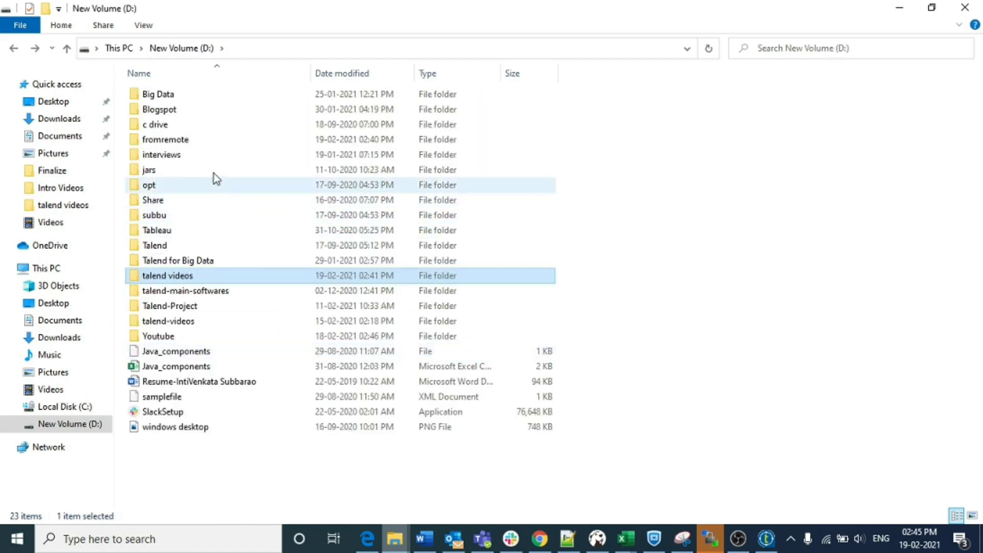
Delete the denormalize_file and flowtoIterate text files from the fromremote folder on drive D.
double_click(194, 140)
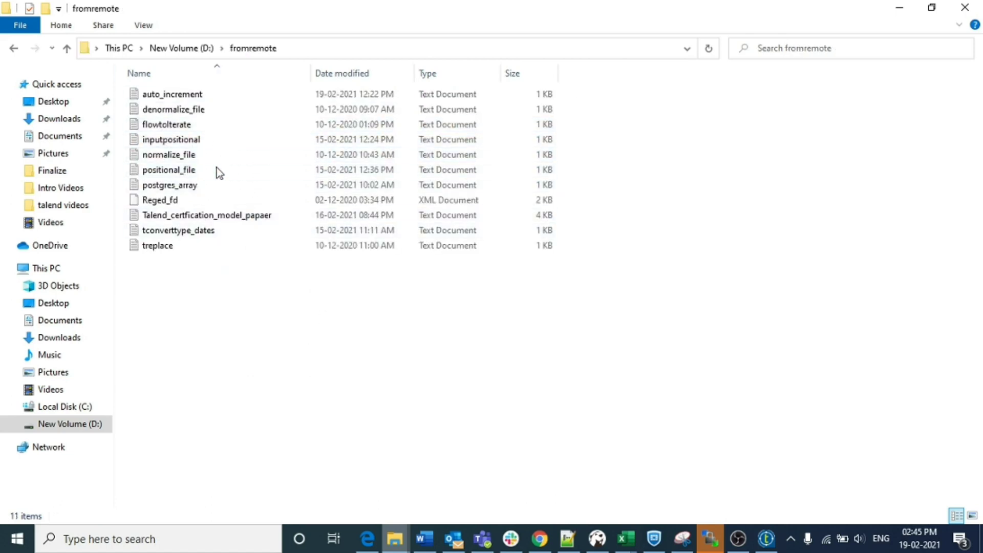
left_click(212, 126)
key("shift+Up")
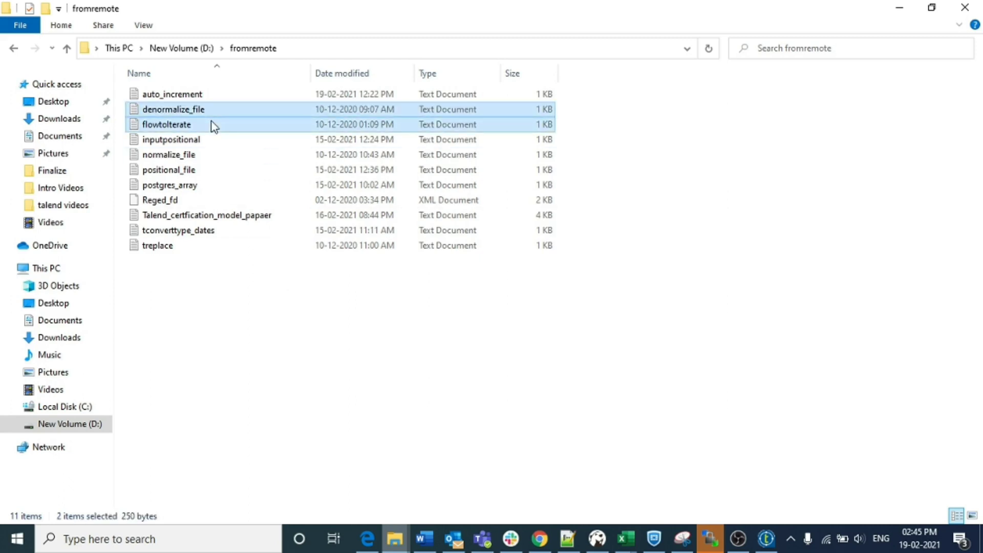
key("Delete")
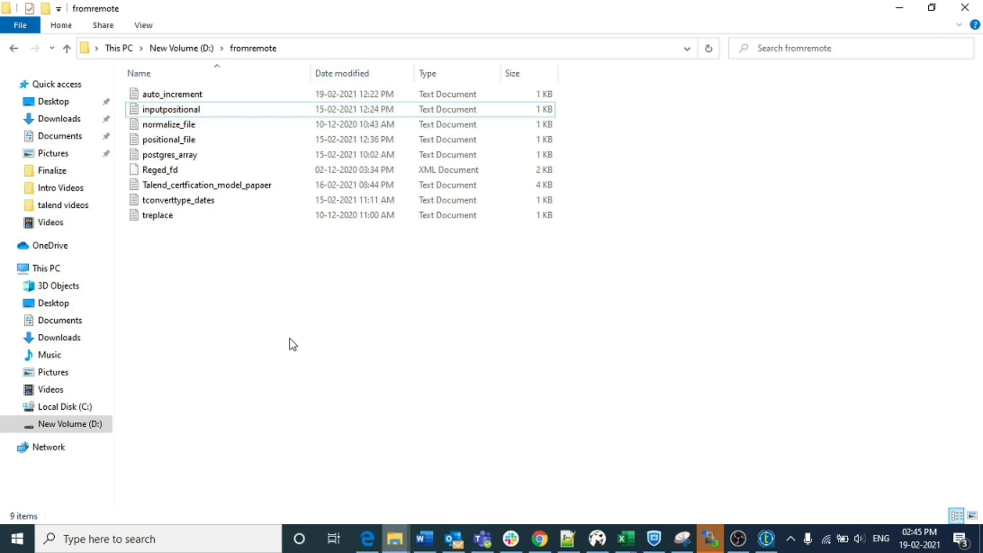
Look again at the files in the talend videos folder and return to drive D.
key("BackSpace")
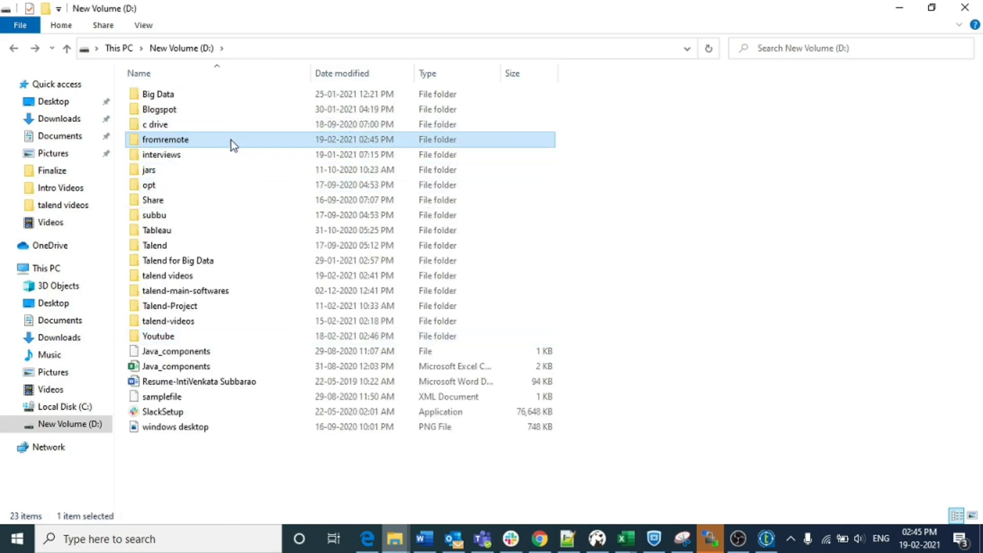
double_click(215, 277)
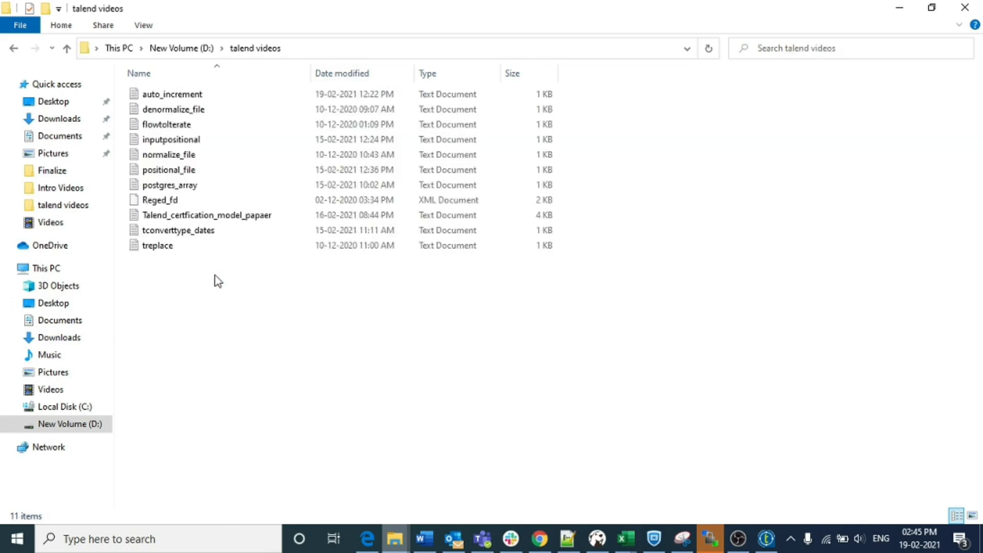
key("BackSpace")
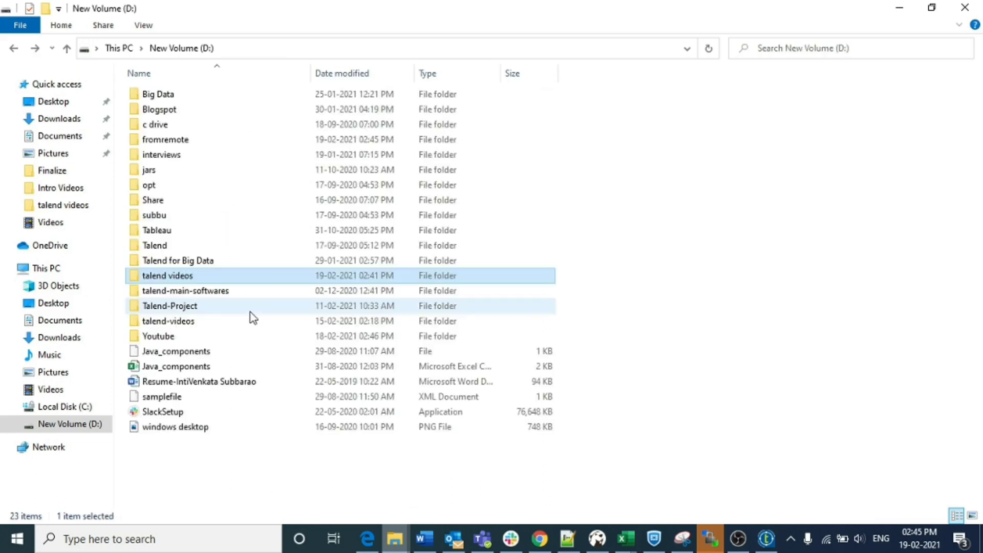
Open denormalize_file from the fromremote folder in Notepad++, delete all its text, save it and close it.
double_click(176, 140)
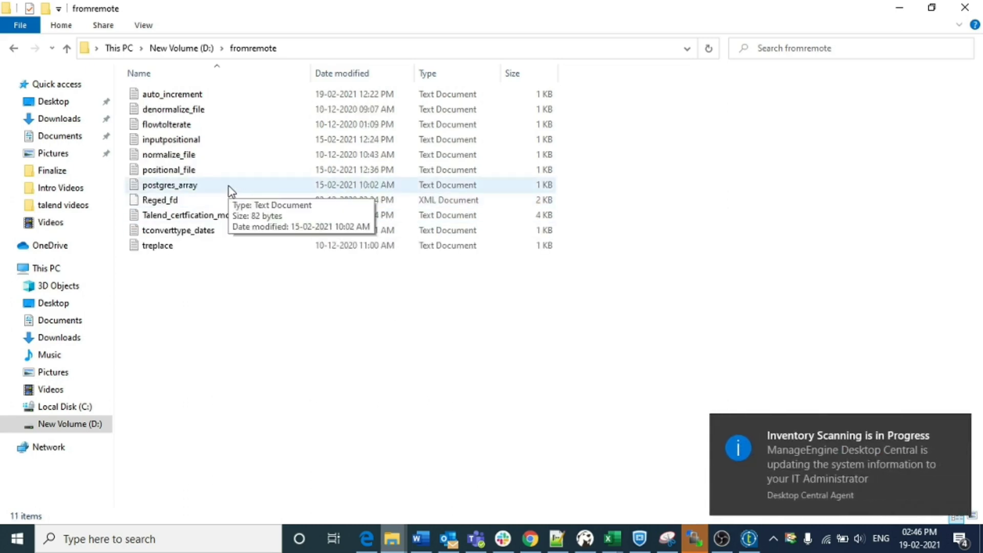
left_click(221, 110)
right_click(220, 110)
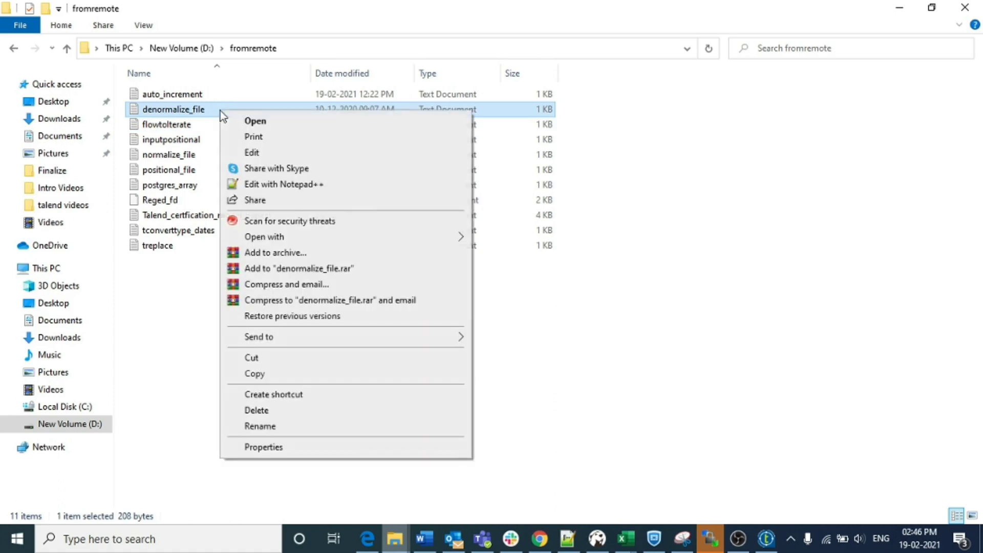
left_click(292, 185)
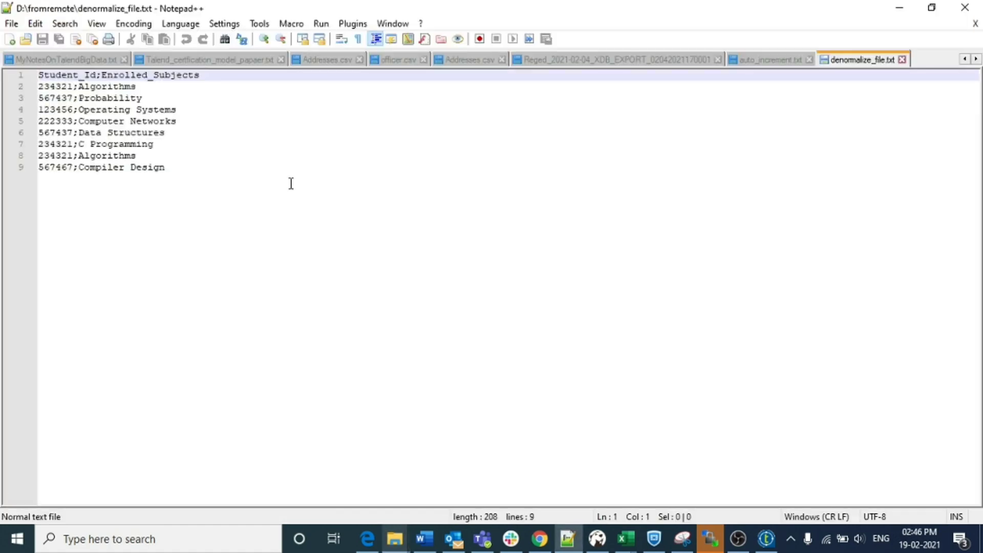
left_click(291, 184)
key("ctrl+a")
key("Delete")
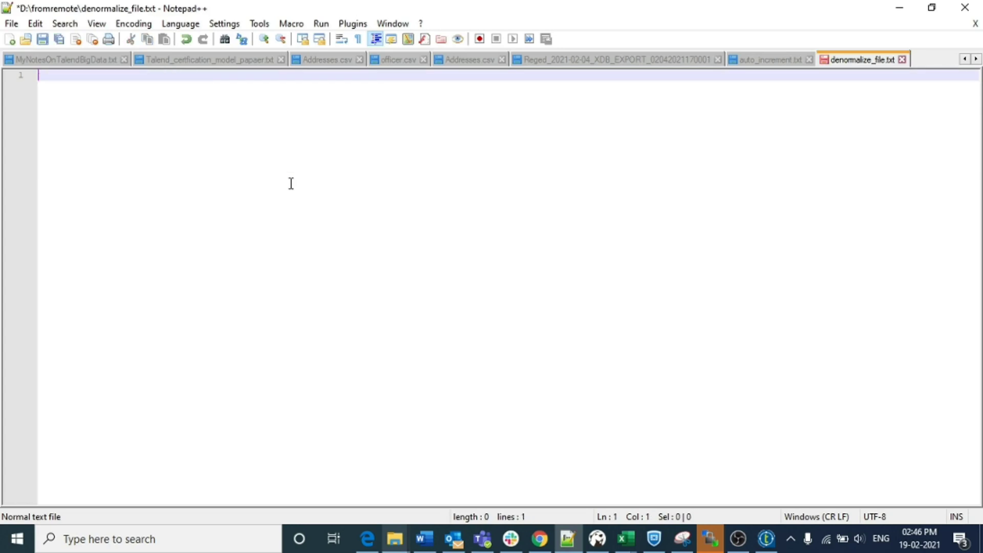
key("ctrl+s")
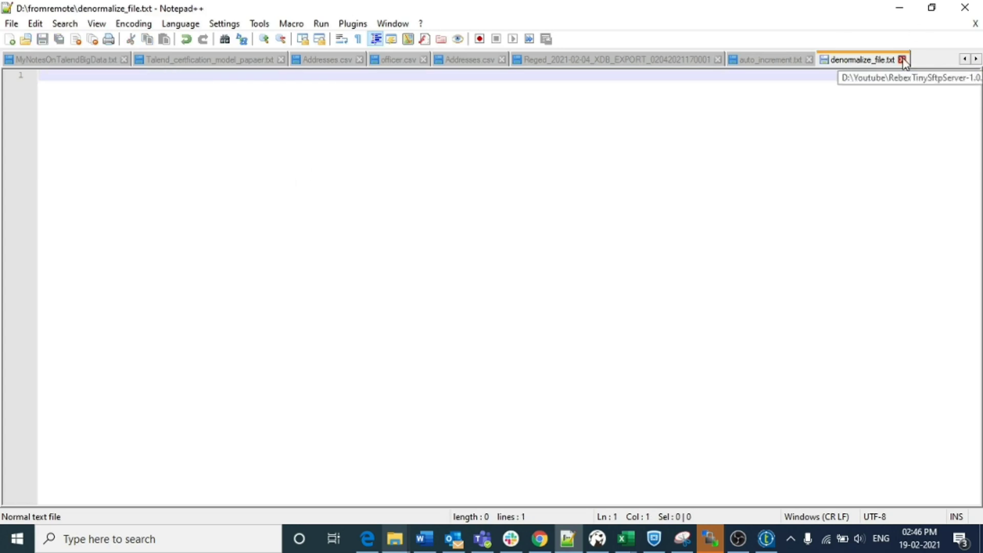
left_click(903, 60)
left_click(897, 8)
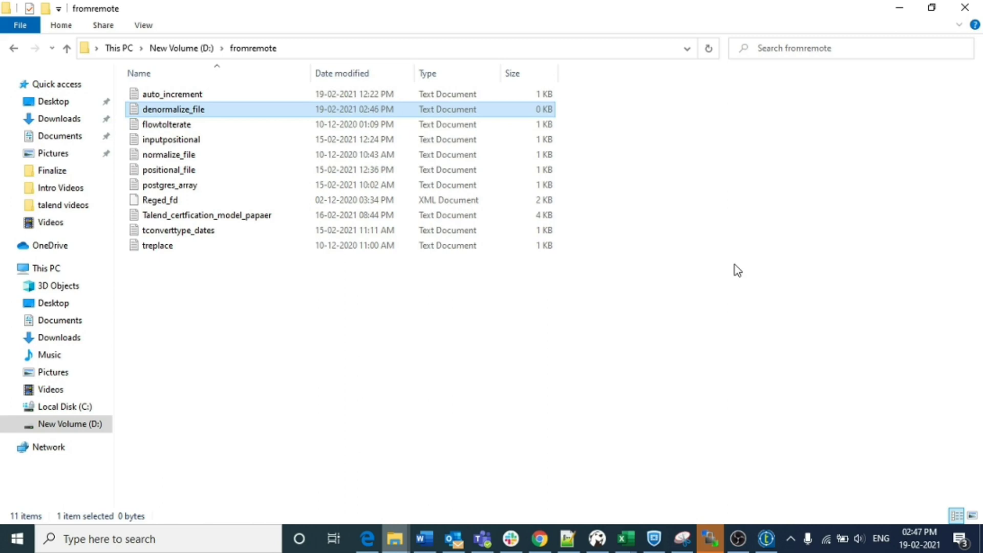
Empty the flowtoIterate text file in the fromremote folder using Notepad++, save it and return to the folder.
left_click(299, 127)
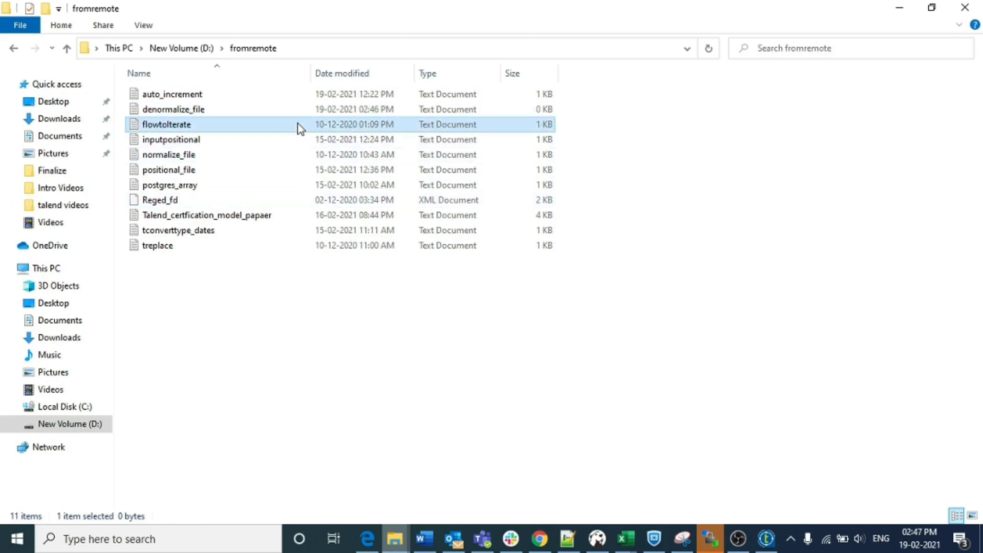
right_click(299, 127)
left_click(356, 198)
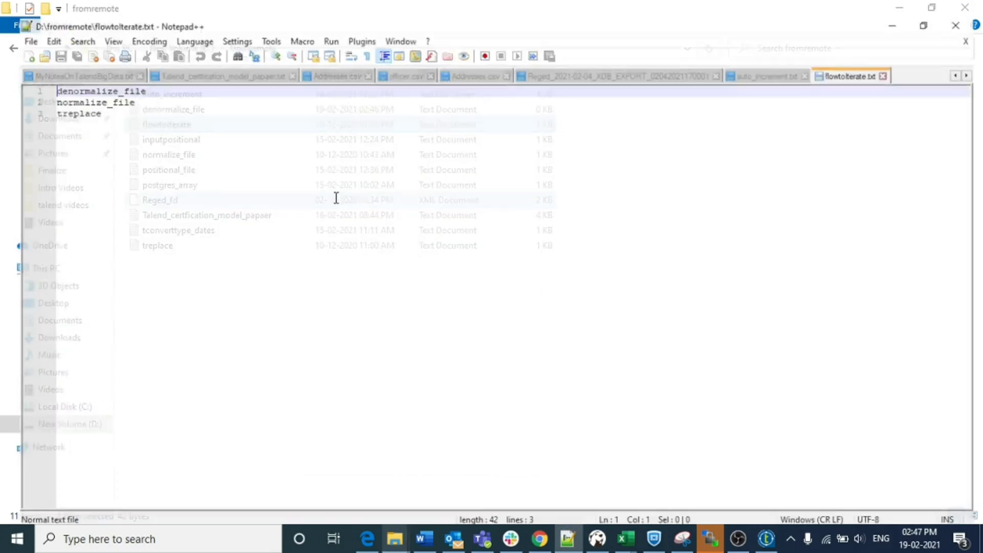
key("ctrl+a")
key("Delete")
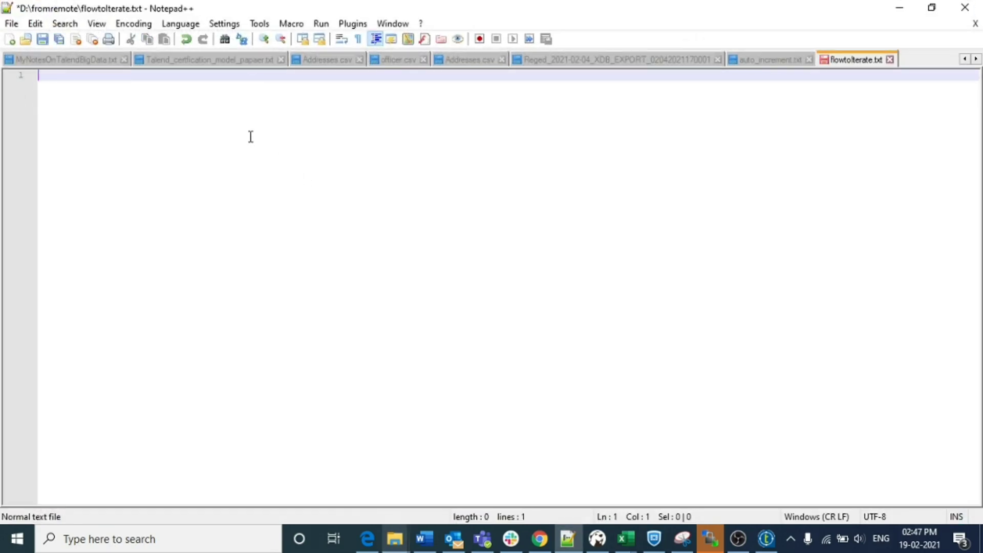
key("ctrl+s")
left_click(890, 60)
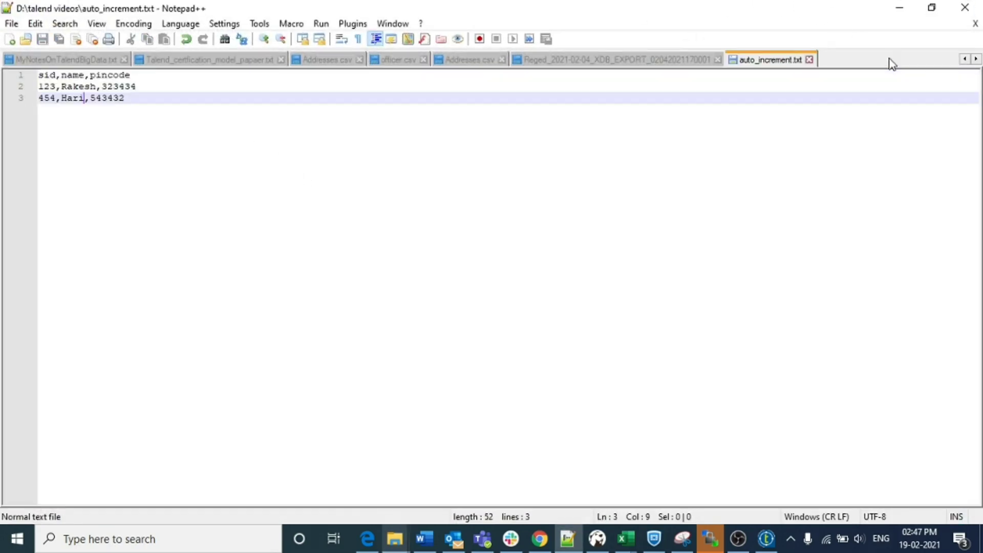
left_click(897, 8)
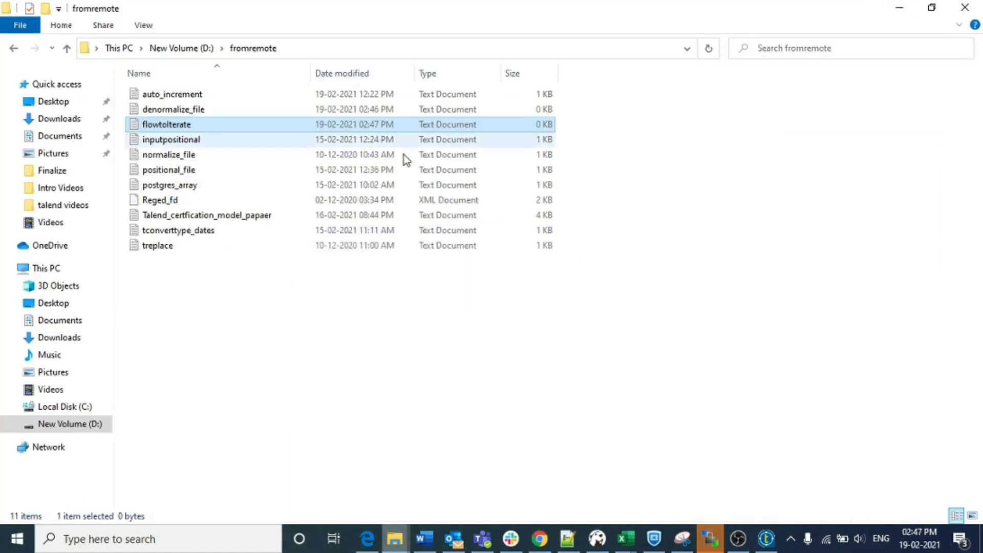
left_click(365, 361)
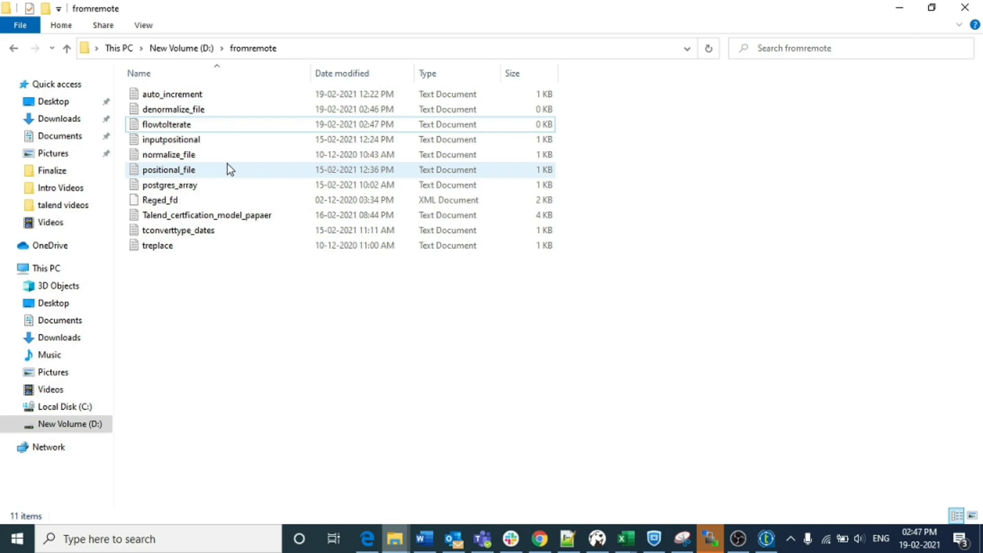
Switch to Talend Studio and add a tFileList component to the ftp_components job.
left_click(775, 541)
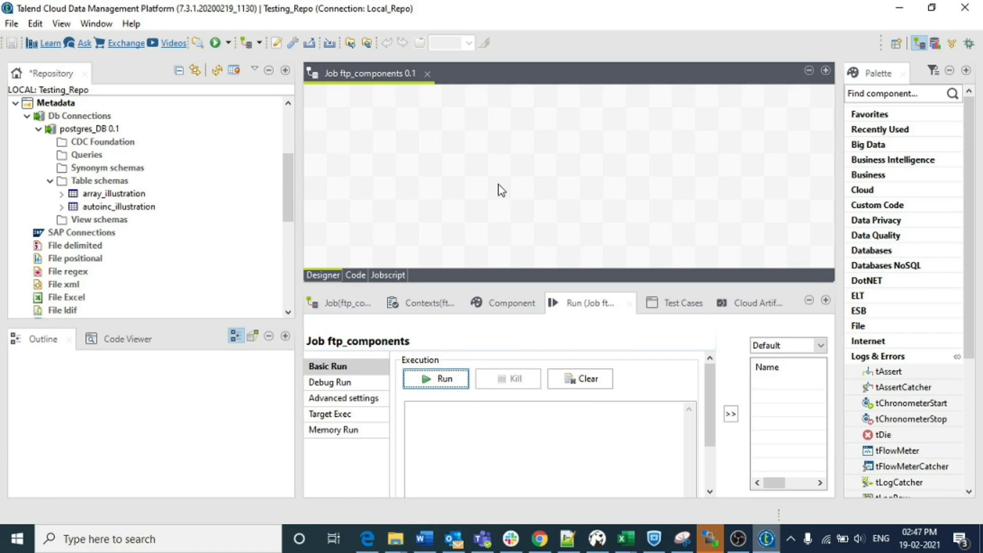
left_click(470, 165)
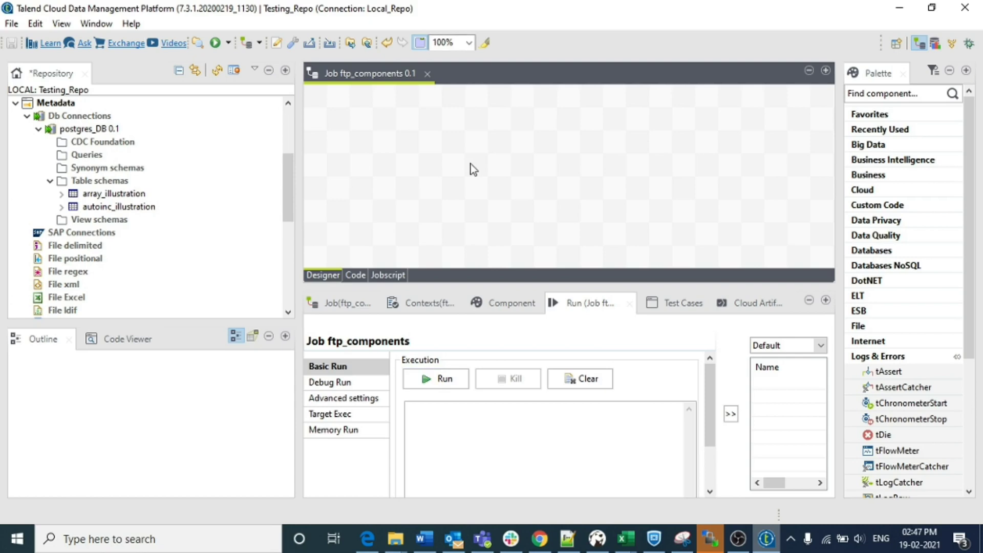
type("t")
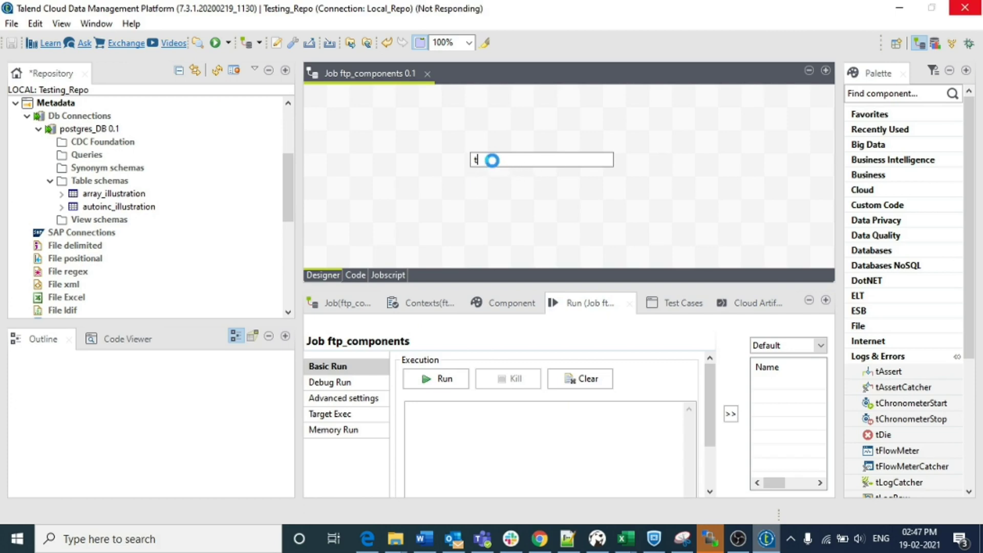
type("filelist")
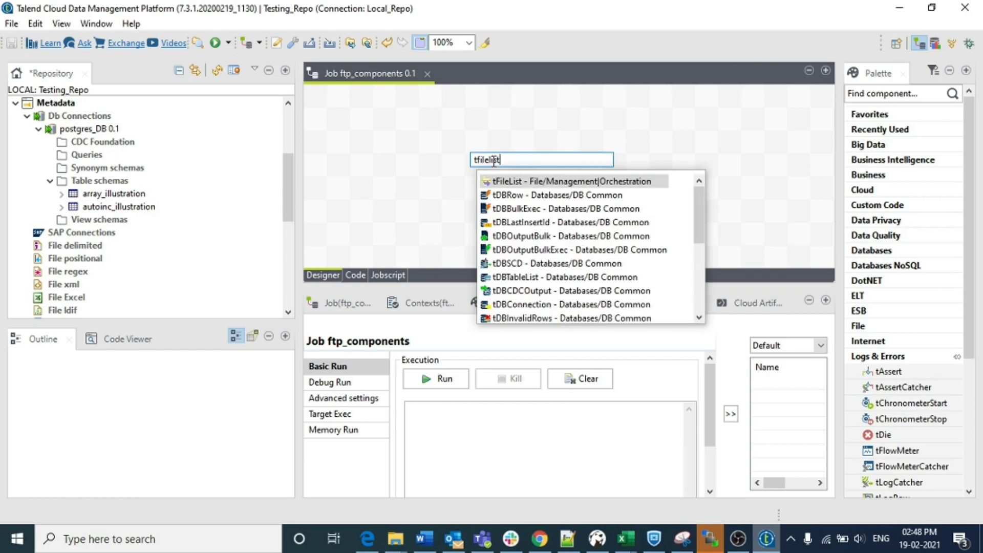
key("Return")
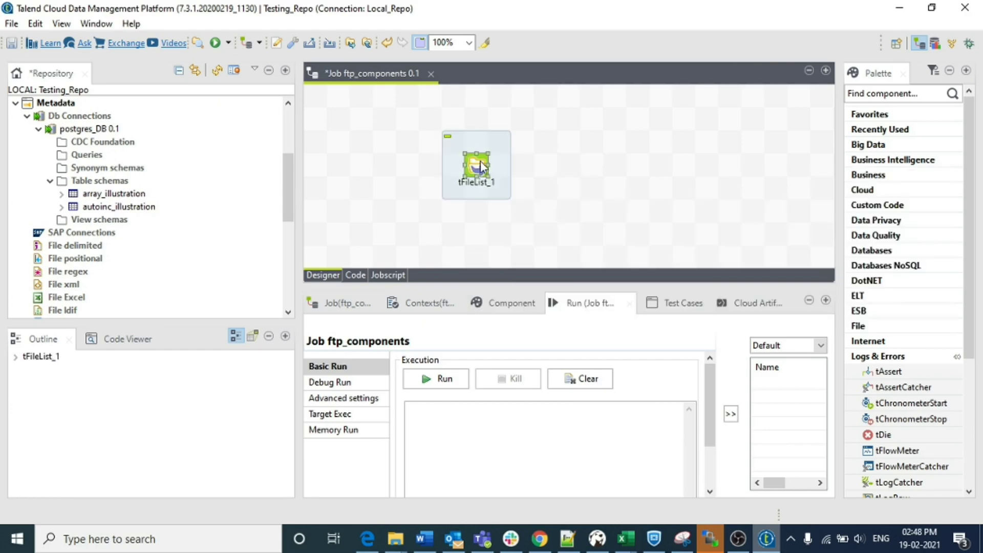
Set the directory of the tFileList component to "D:/talend videos/" by selecting the folder and adding a trailing slash.
double_click(472, 169)
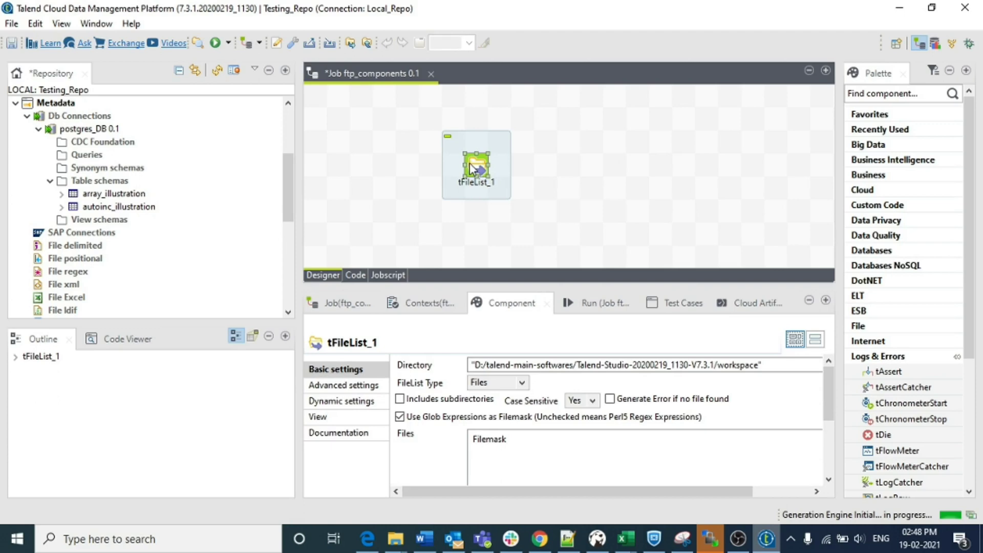
left_click(782, 492)
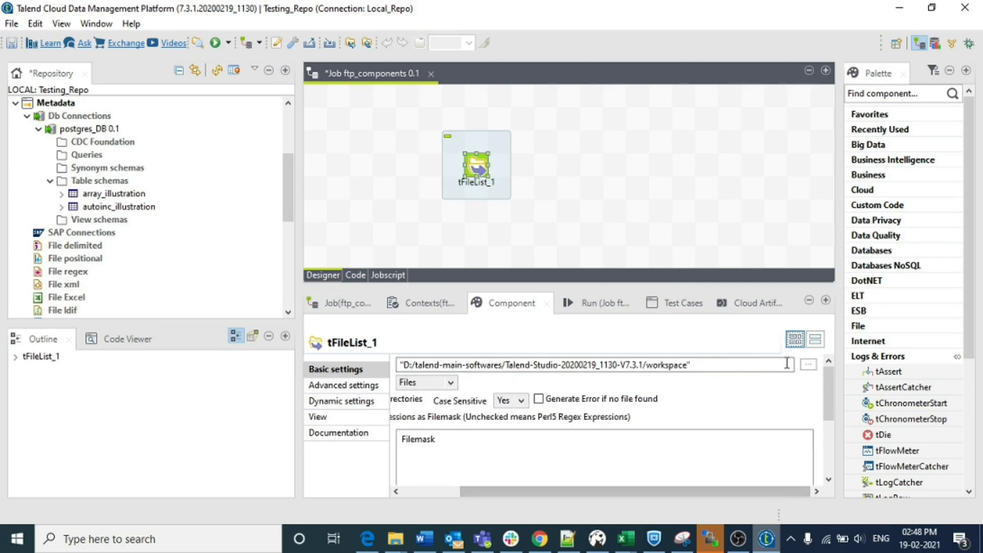
left_click(808, 365)
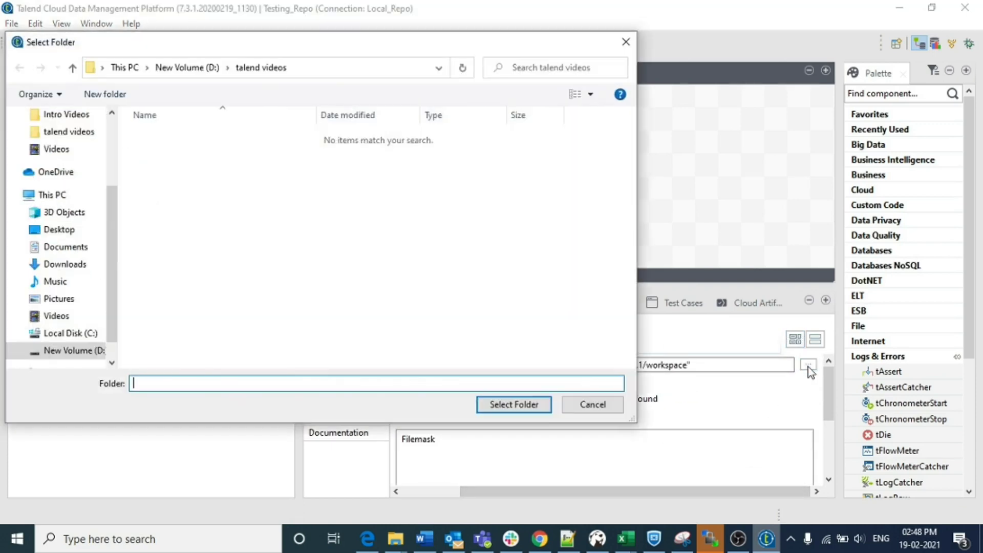
left_click(65, 353)
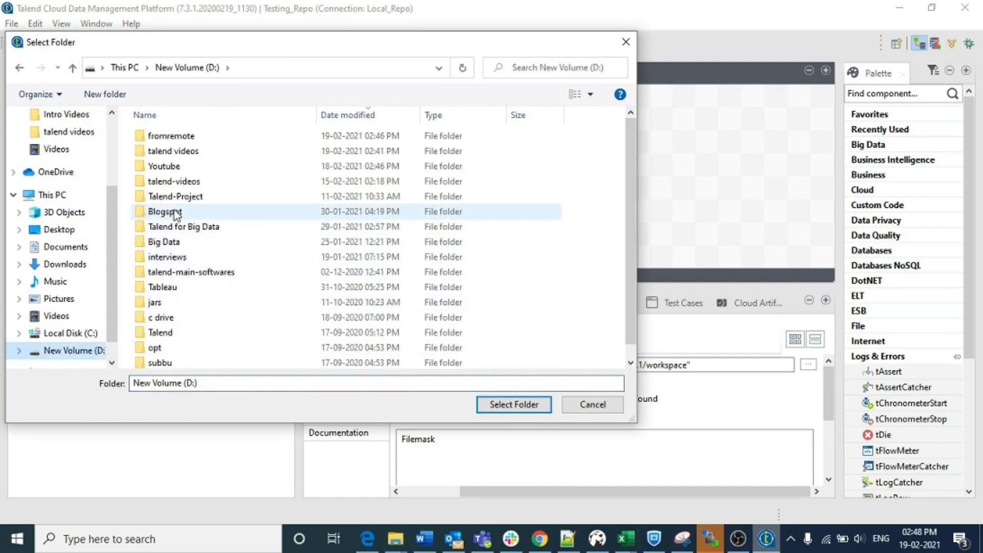
double_click(172, 155)
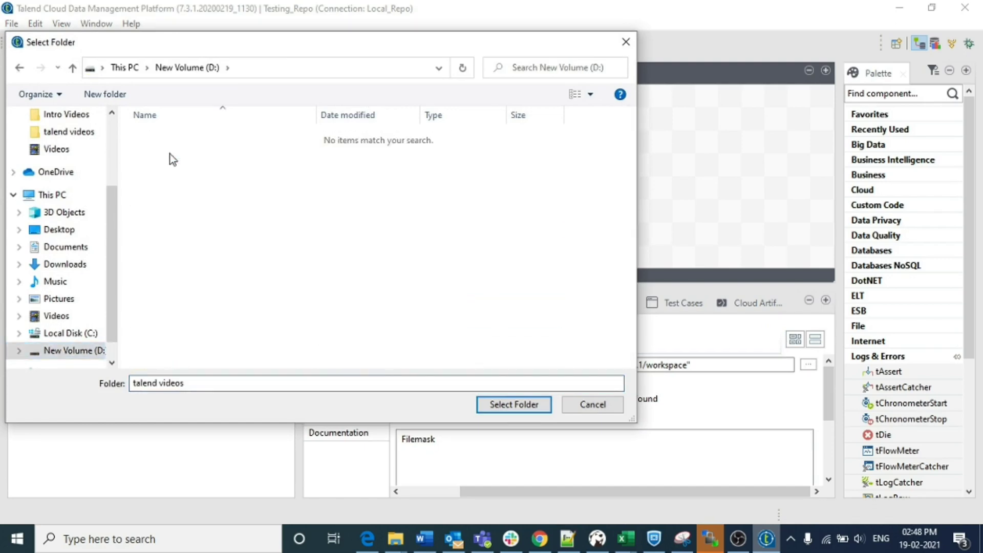
left_click(512, 404)
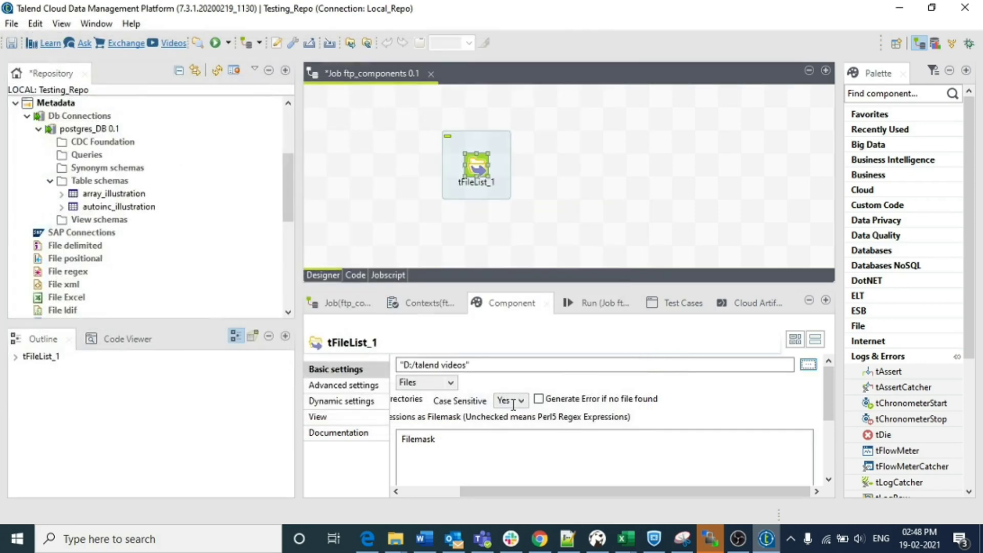
left_click(420, 493)
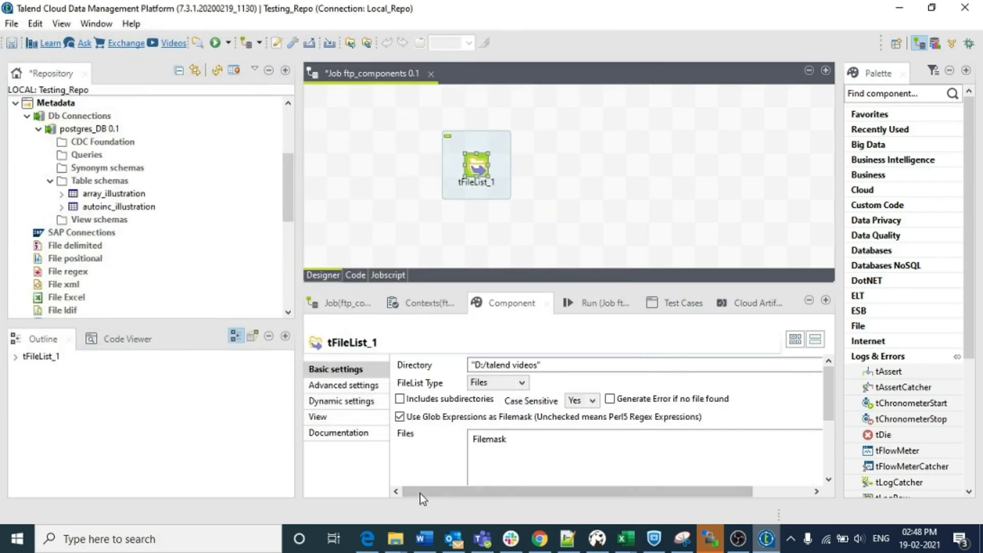
left_click(539, 365)
type("/")
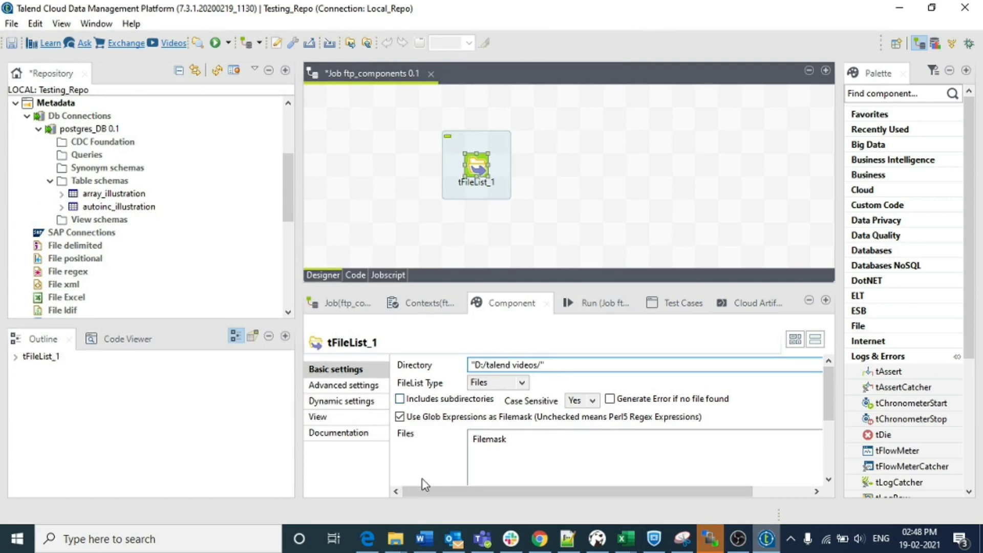
Add a filemask row to tFileList_1, set it to "*" and save the job.
scroll(424, 484, "down", 1)
scroll(424, 484, "down", 4)
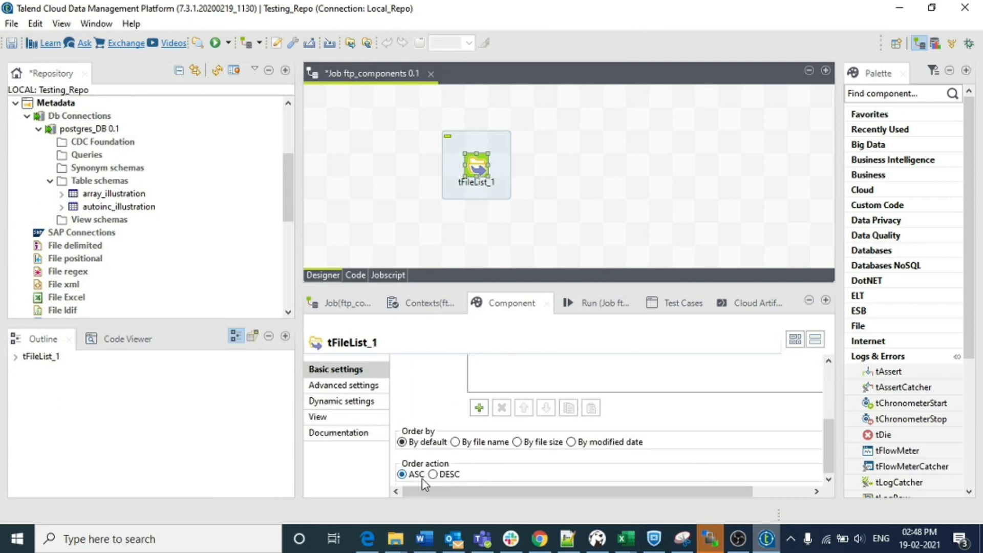
scroll(419, 386, "up", 3)
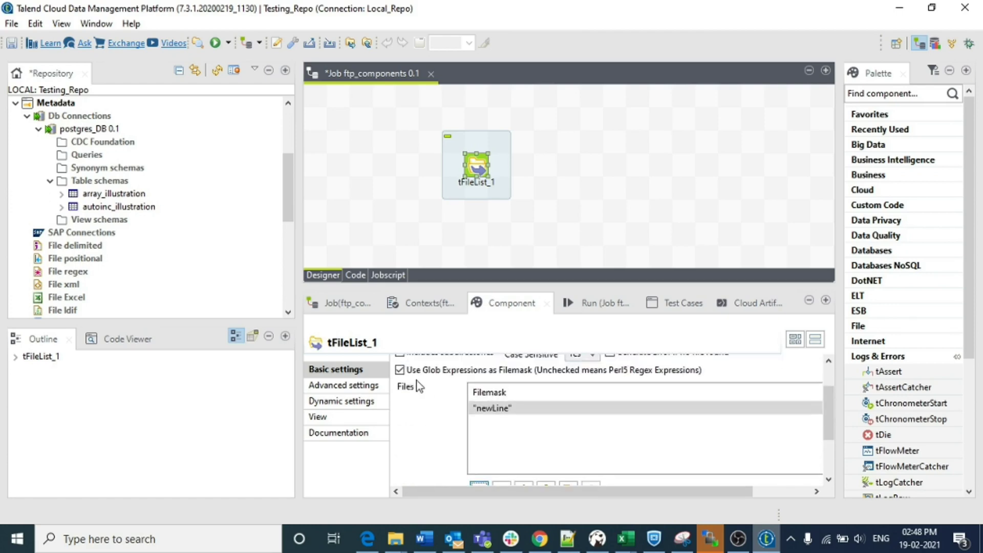
left_click(495, 408)
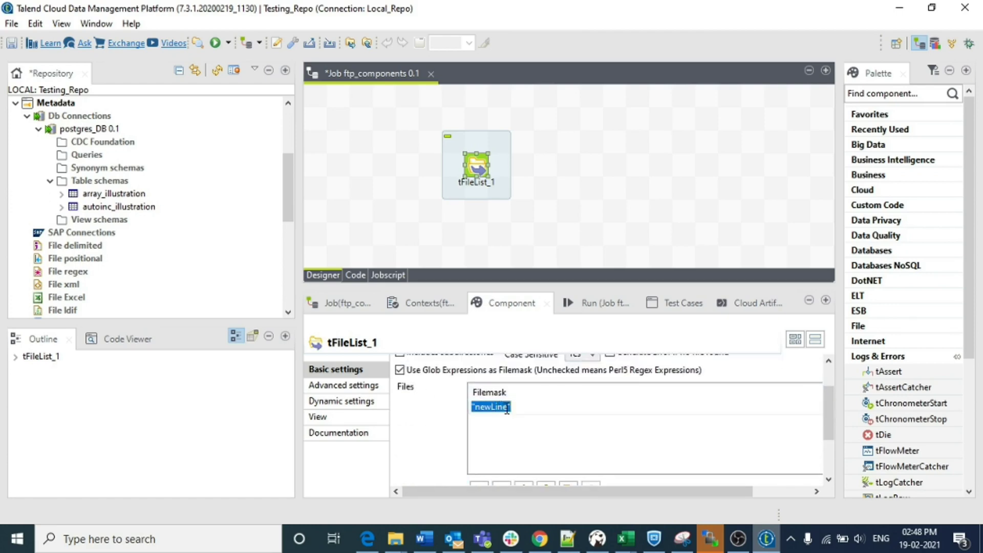
left_click_drag(507, 408, 478, 413)
key("BackSpace")
left_click(404, 440)
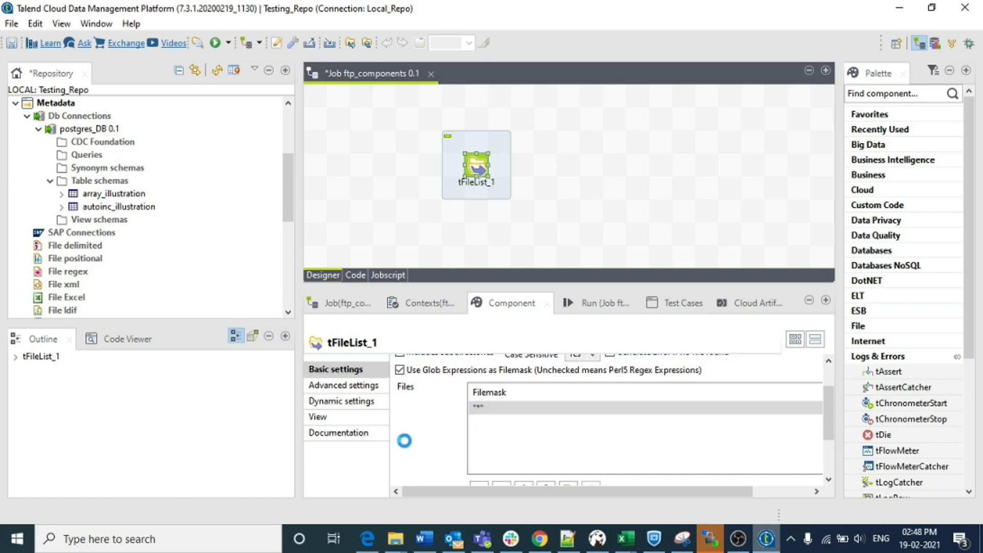
key("ctrl+s")
scroll(405, 445, "down", 3)
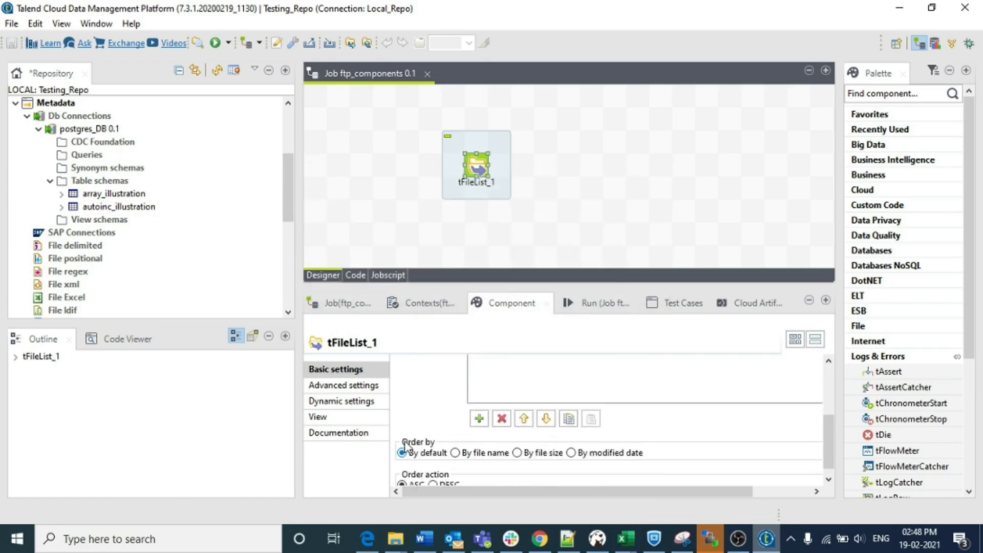
scroll(405, 448, "up", 3)
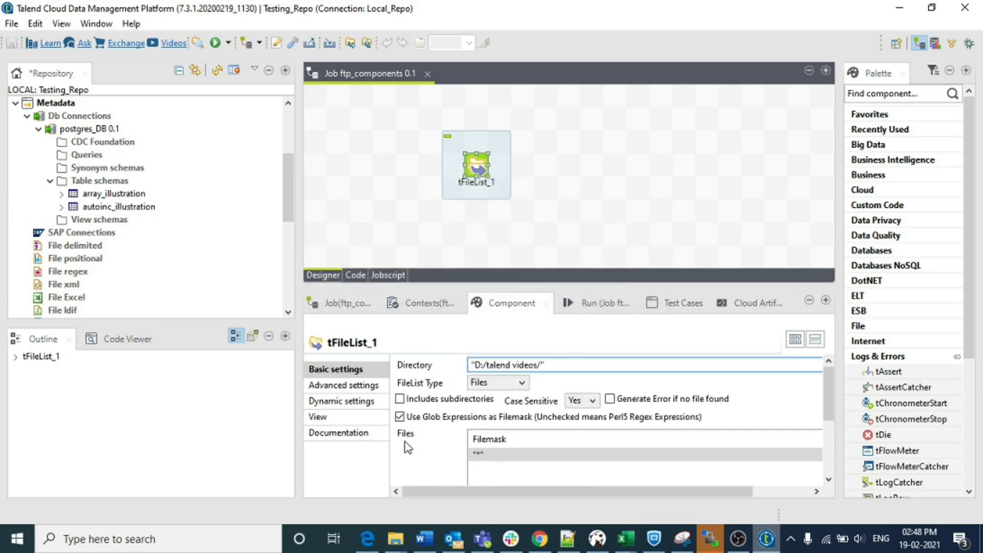
Add a tJava component to the job beside tFileList_1.
left_click(504, 237)
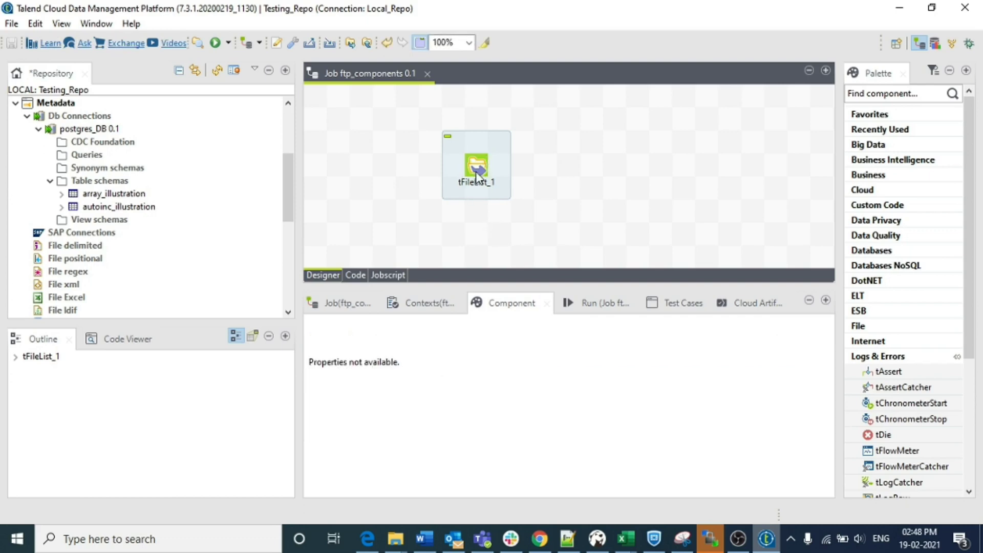
left_click(477, 176)
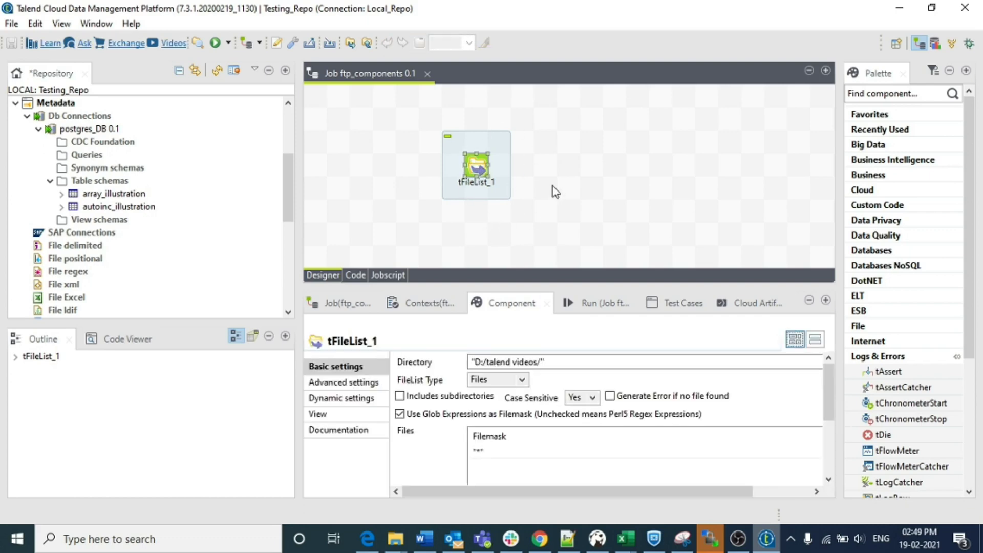
left_click(569, 163)
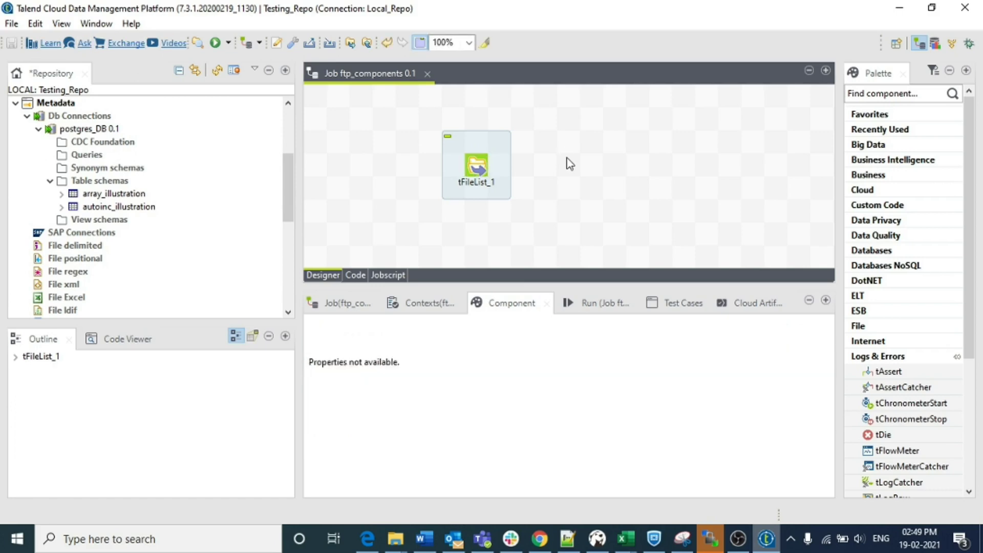
type("tjacva")
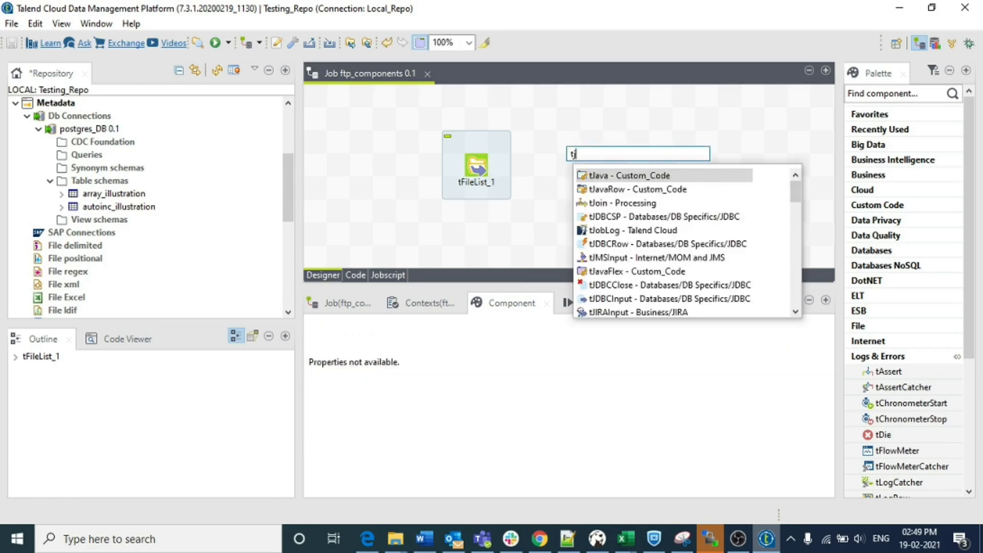
key("BackSpace")
key("BackSpace")
key("BackSpace")
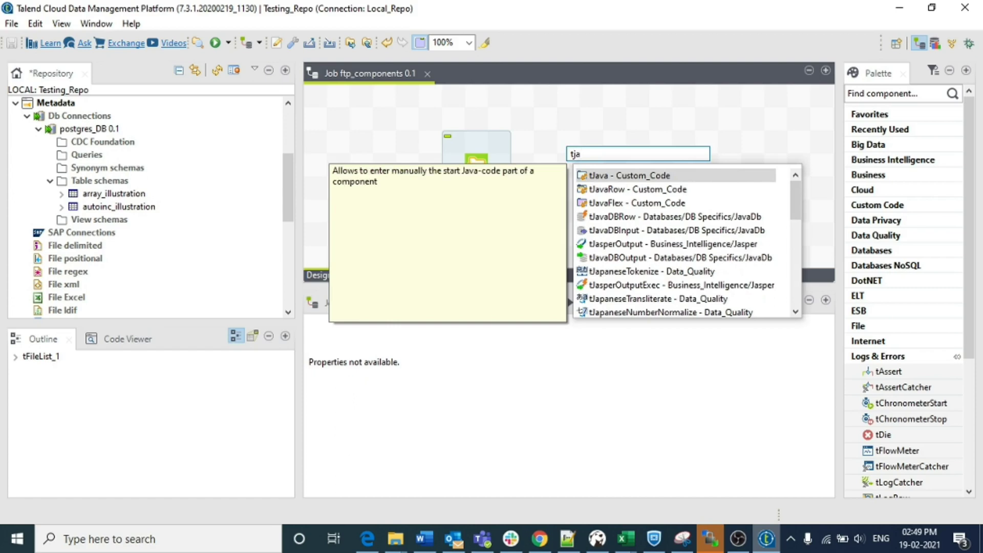
type("va")
key("Return")
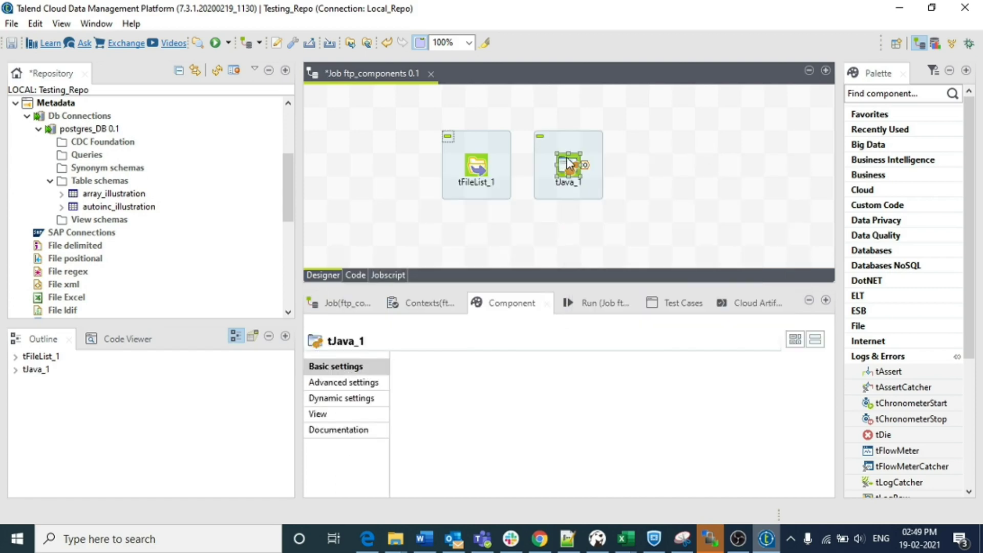
Connect tFileList_1 to tJava_1 with an Iterate link.
left_click(476, 170)
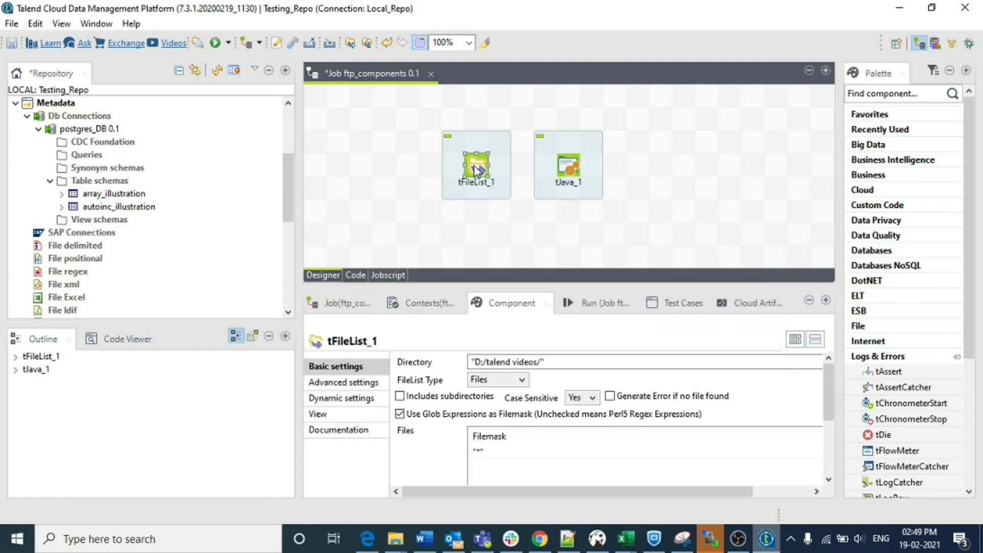
right_click(474, 166)
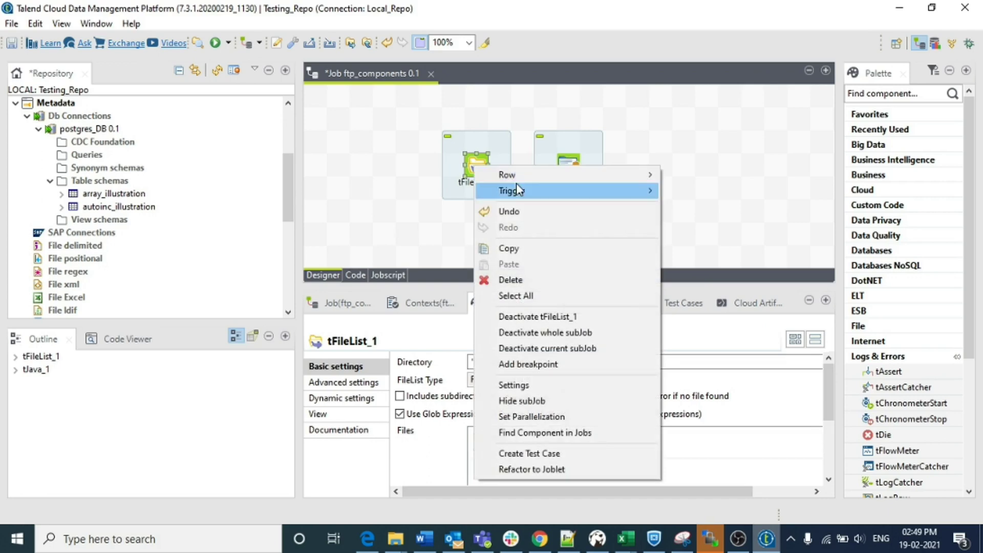
mouse_move(517, 176)
left_click(712, 177)
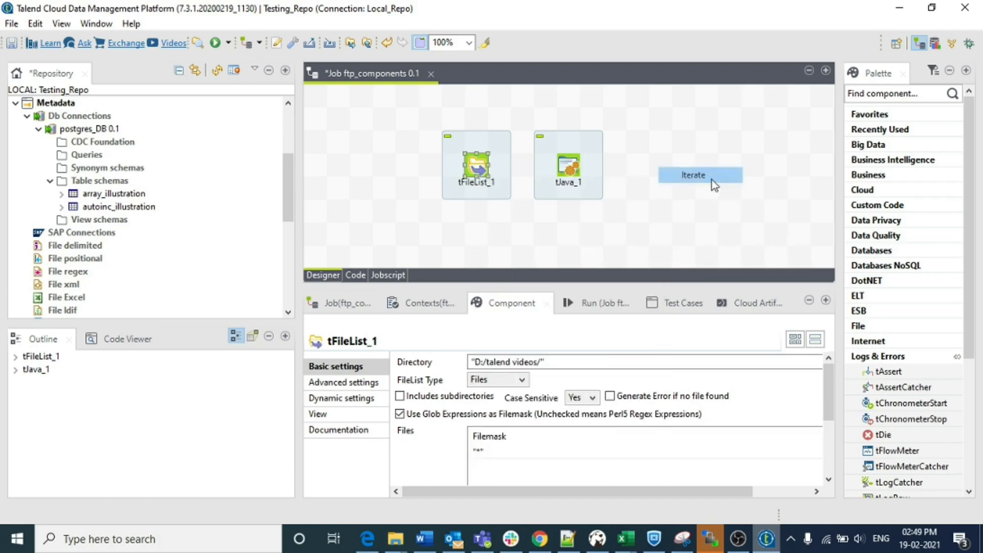
left_click(573, 167)
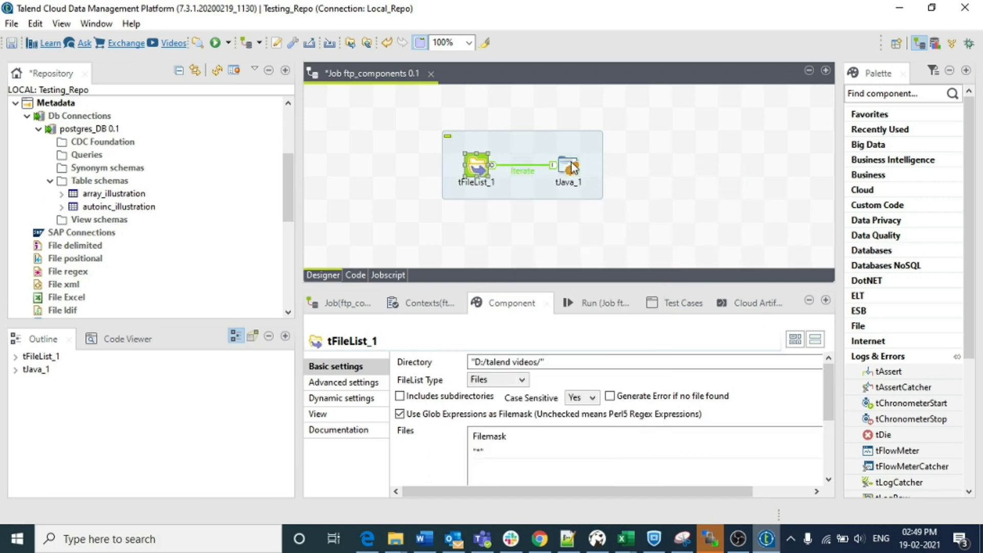
Add two String context variables to the job, named inputfilepath and inputfile.
left_click(573, 167)
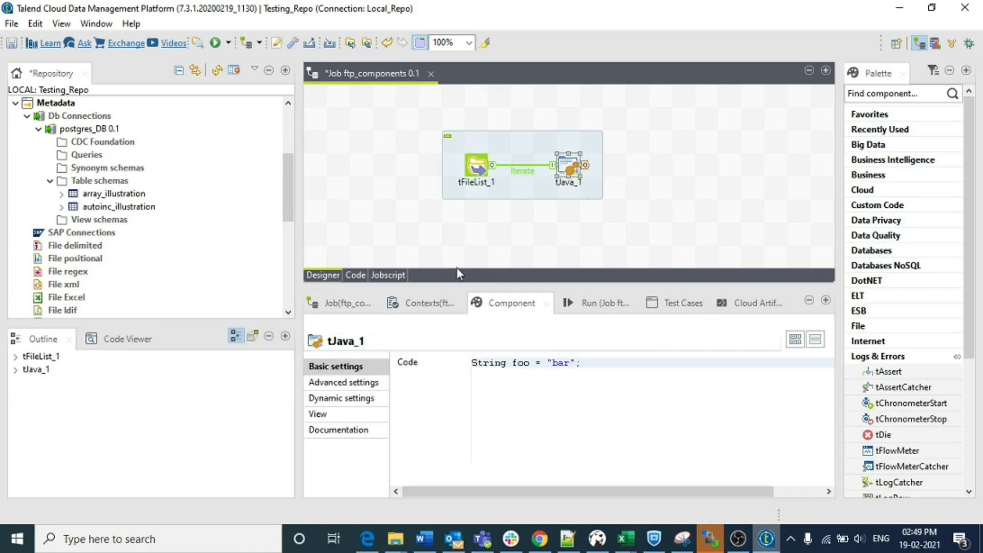
left_click(435, 305)
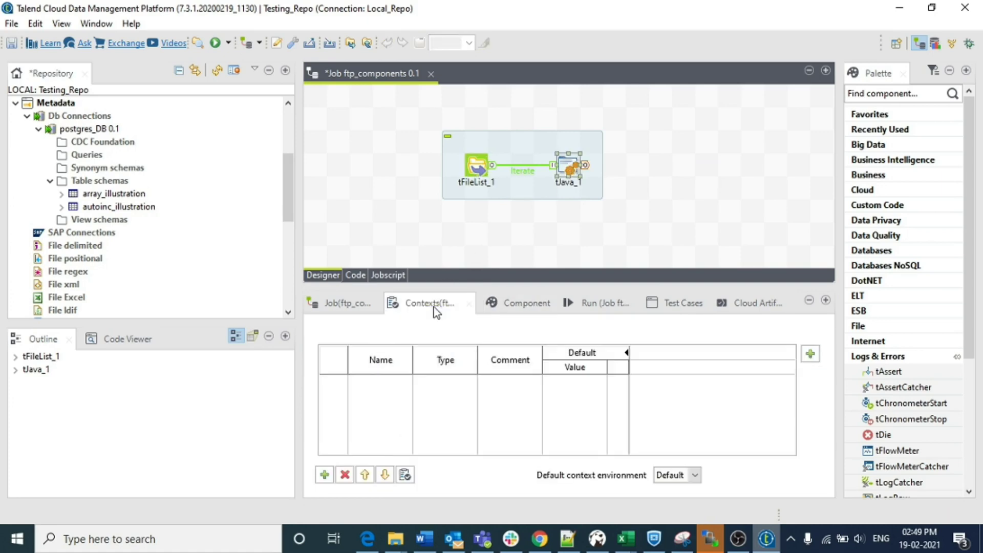
left_click(323, 474)
left_click(324, 475)
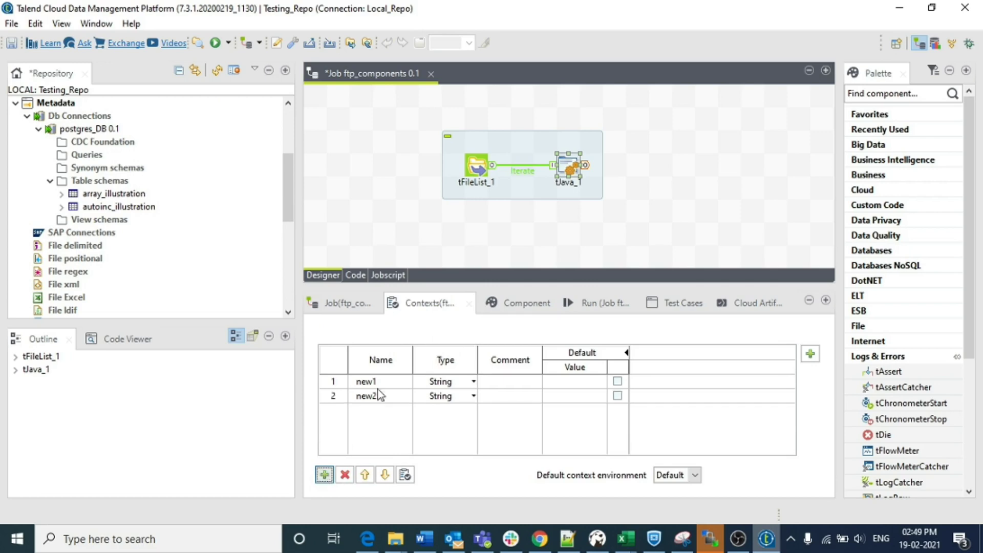
left_click(376, 388)
type("in")
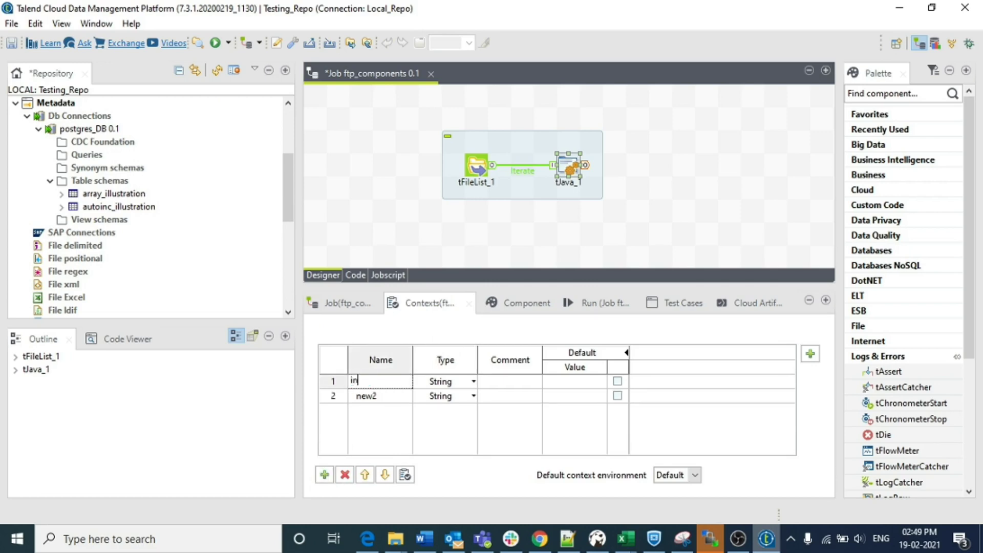
type("putfilepath")
left_click(379, 397)
type("inputfile")
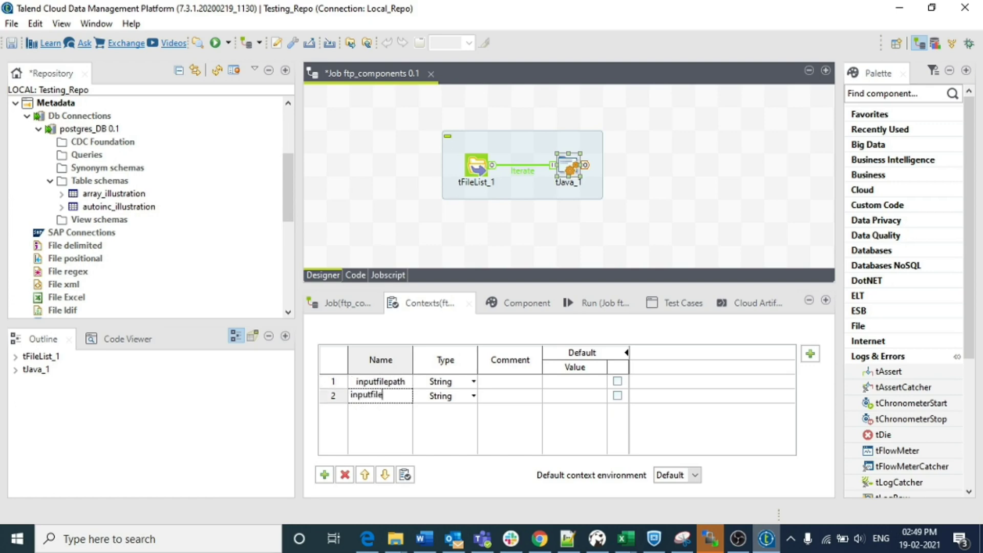
left_click(486, 445)
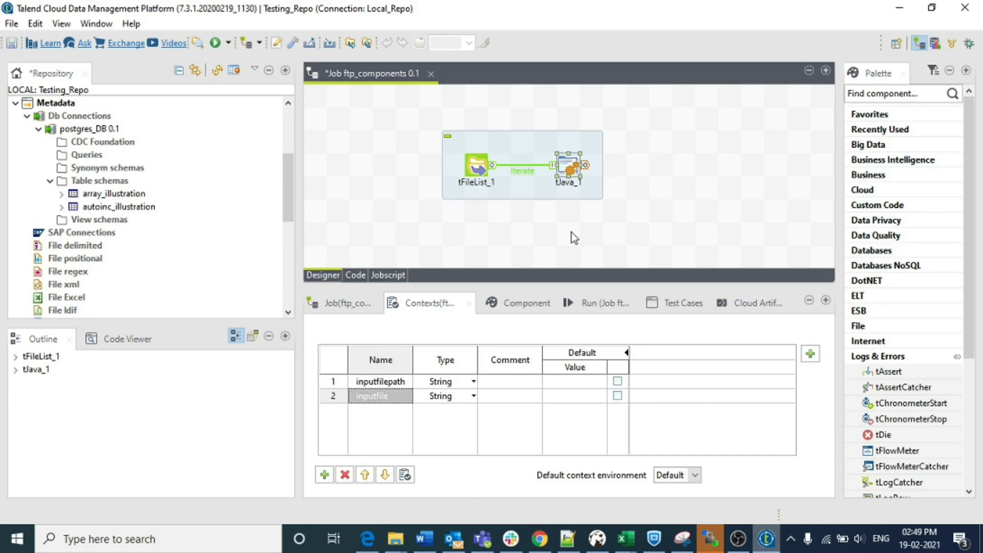
Open the code of tJava_1 and delete the default code in it.
left_click(572, 169)
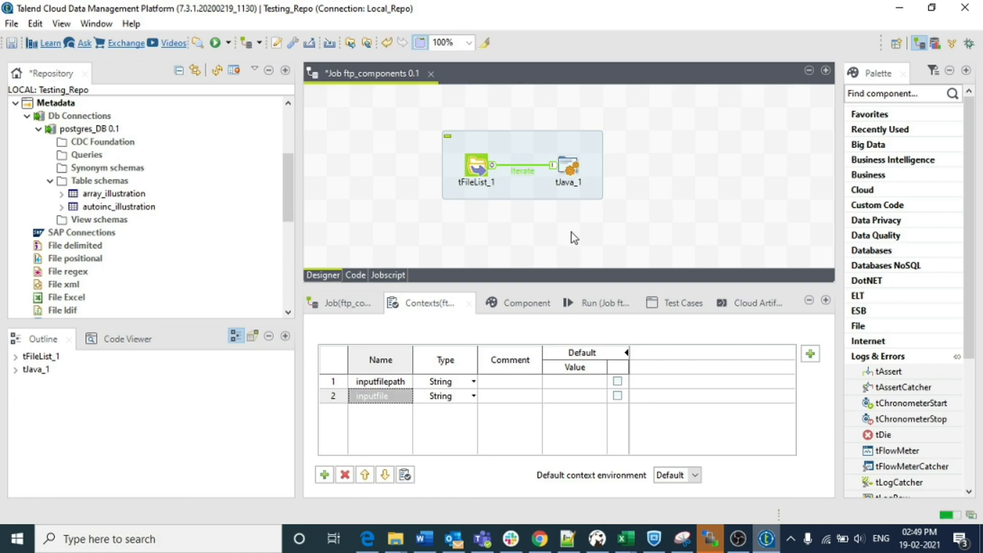
double_click(571, 169)
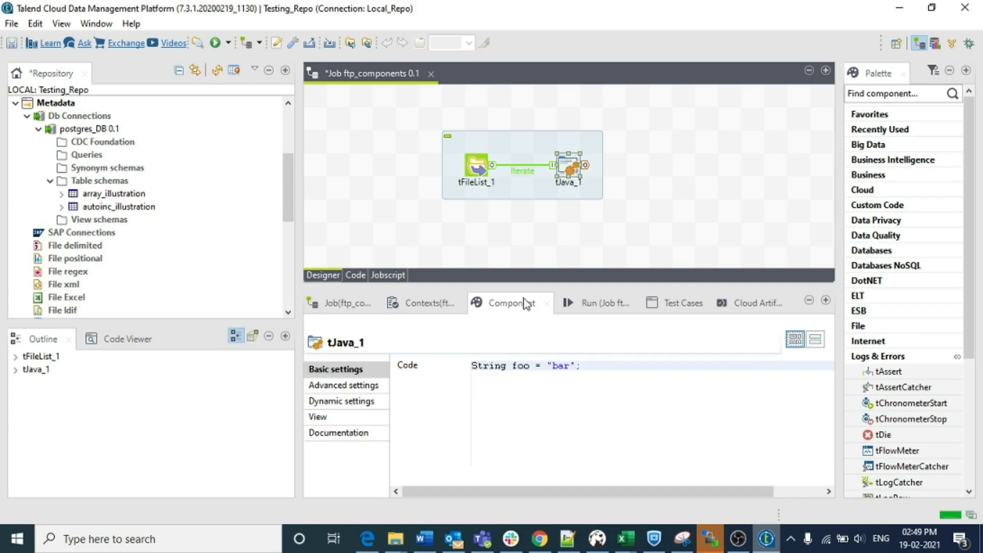
key("ctrl+a")
key("BackSpace")
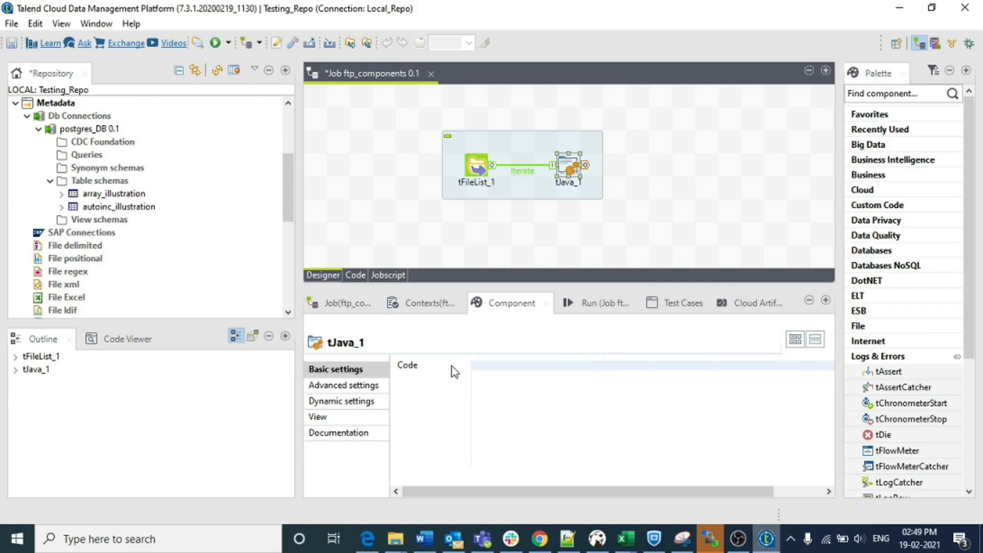
Write the statement System.out.println(context.inputfile); in the tJava_1 code and start a new line below it.
type("System.out.ptin")
key("BackSpace")
key("BackSpace")
key("BackSpace")
key("BackSpace")
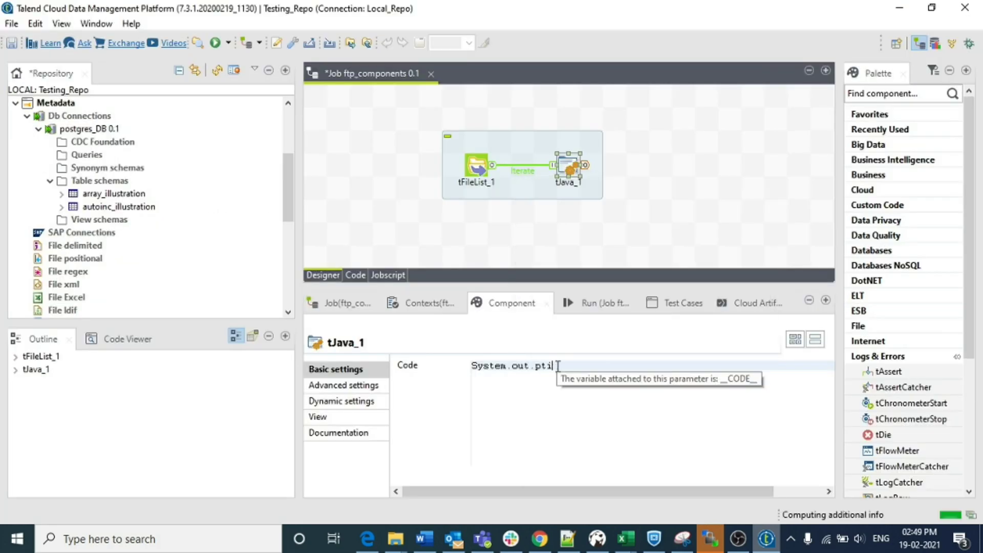
type("println(")
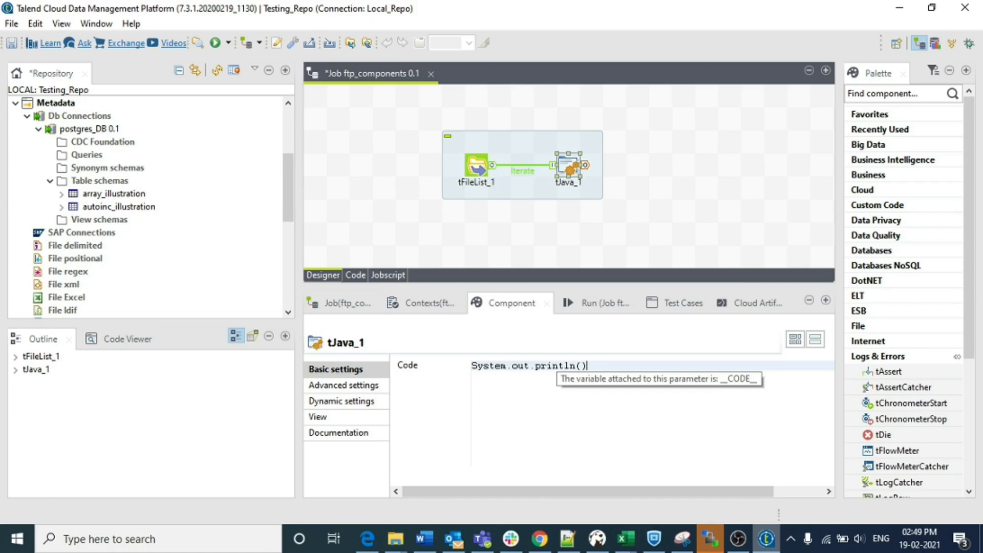
left_click(582, 365)
type("context")
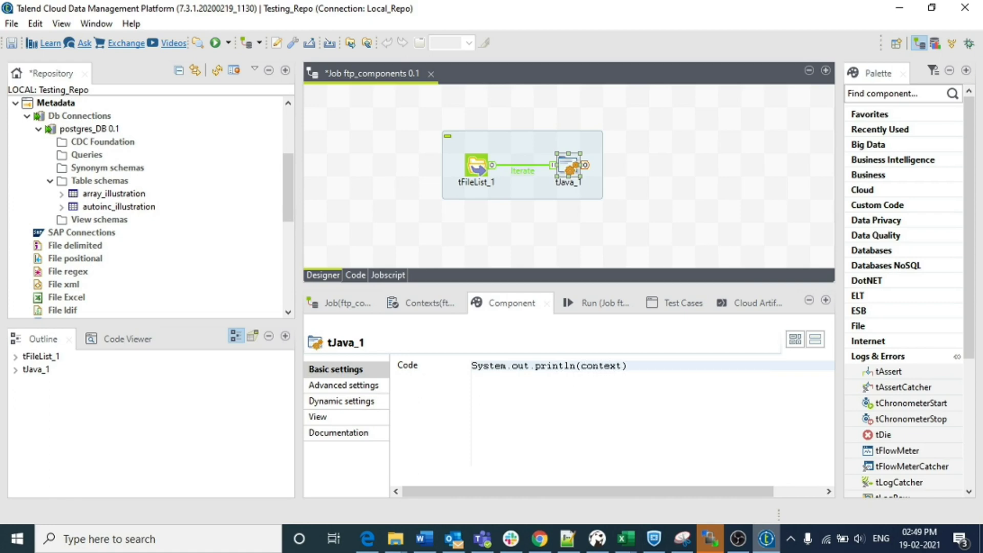
type(".inp")
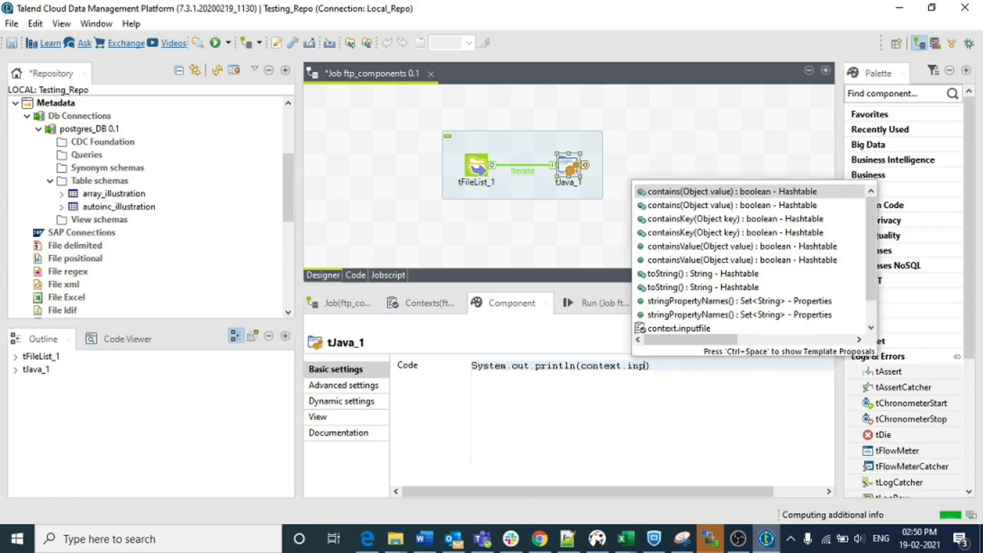
type("u")
key("Return")
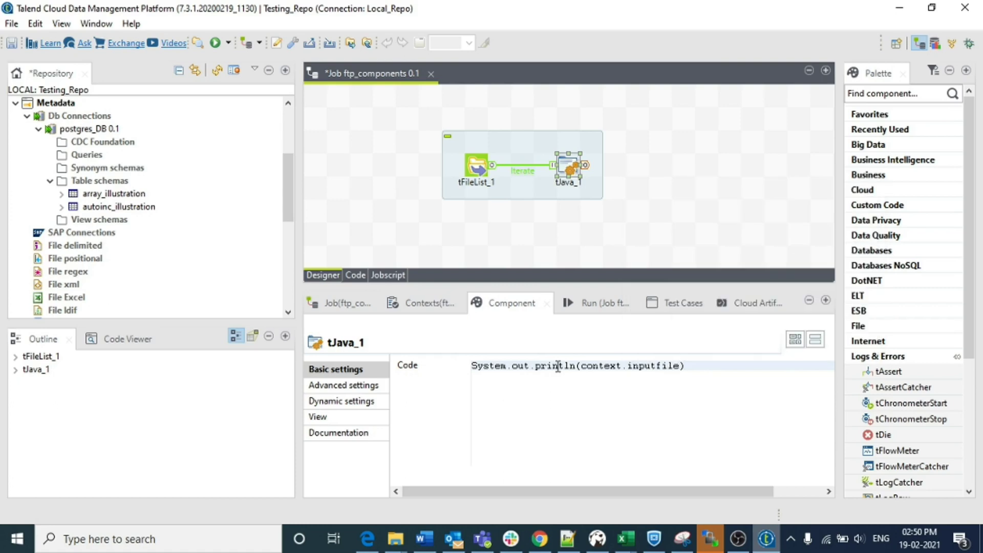
key("Return")
key("BackSpace")
key("Return")
Duplicate the print statement on the second line and change its variable to context.inputfilepath.
key("ctrl+a")
key("ctrl+c")
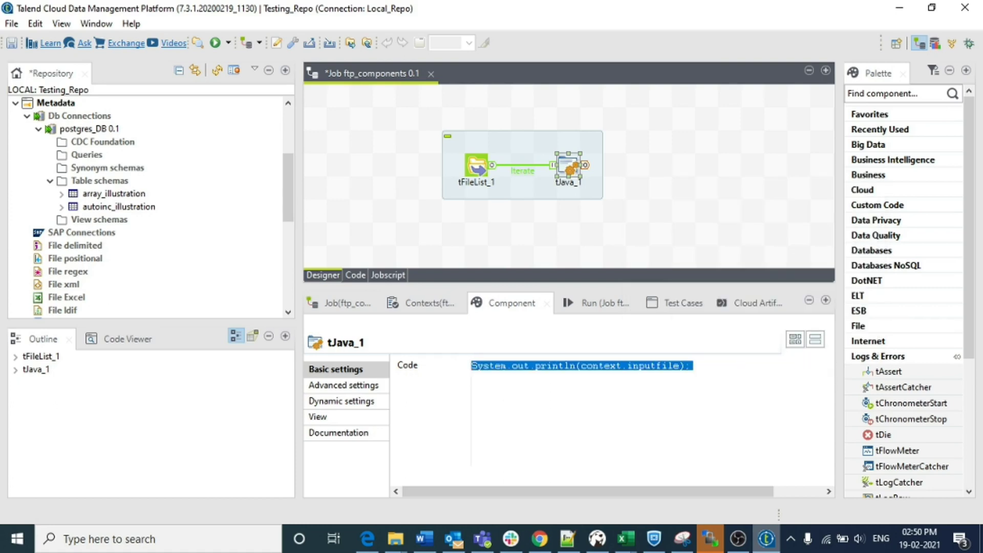
left_click(599, 377)
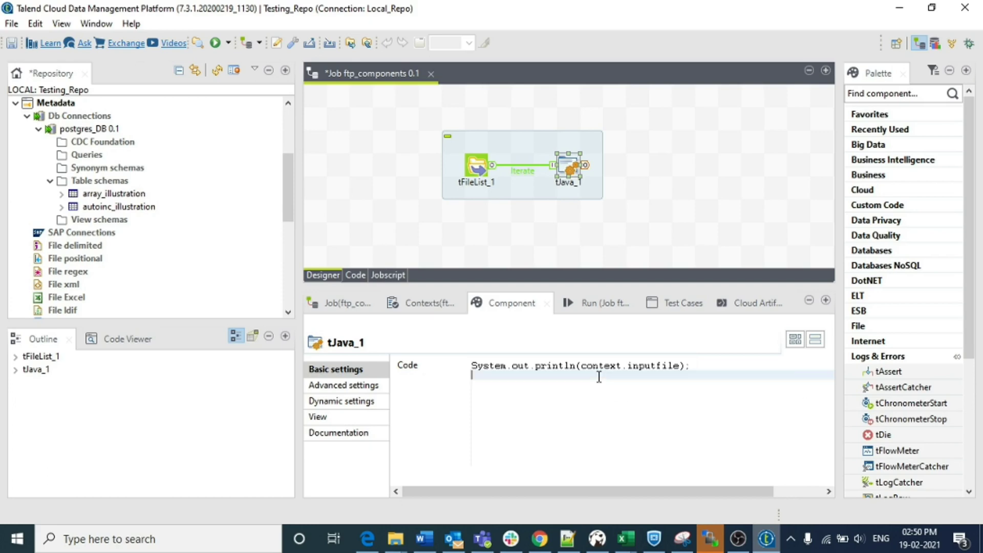
key("ctrl+v")
key("BackSpace")
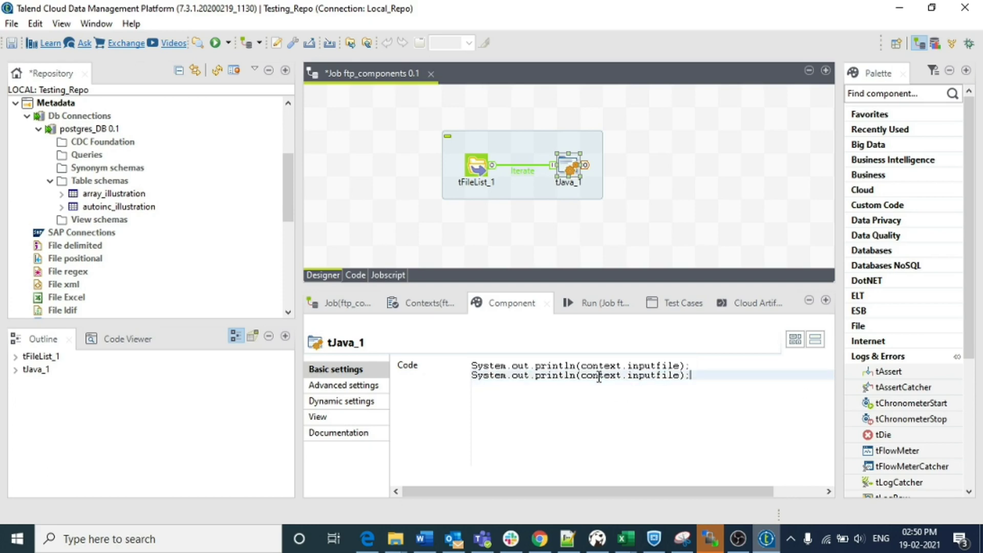
type("path")
Insert a new line above the print statements in the tJava_1 code and write context.inputfilepath= on it.
left_click(471, 366)
key("Return")
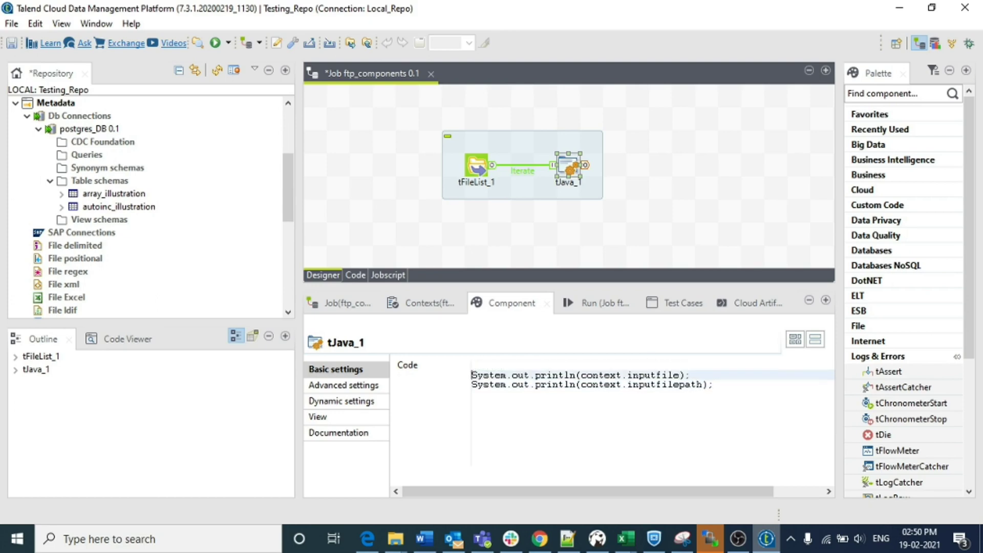
key("Up")
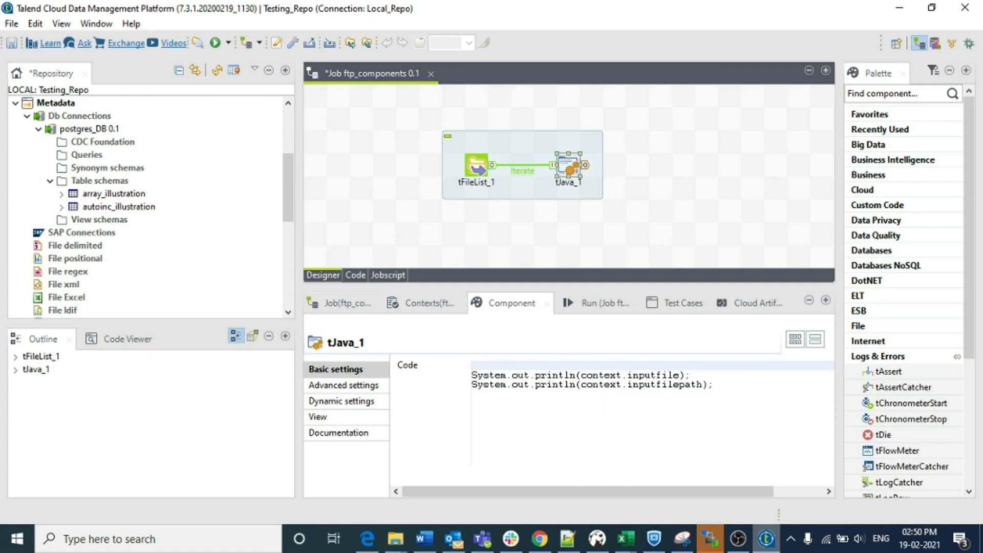
type("context.input")
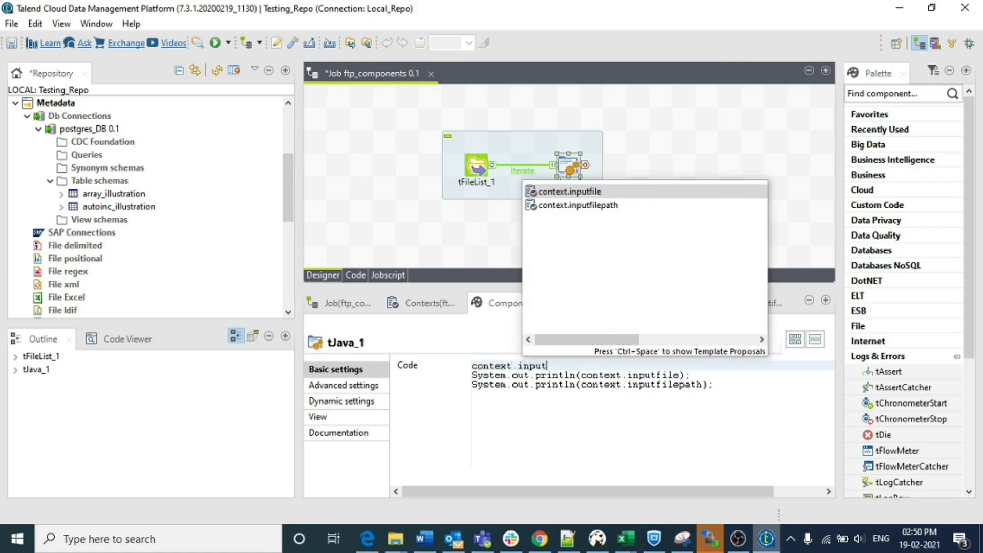
key("Down")
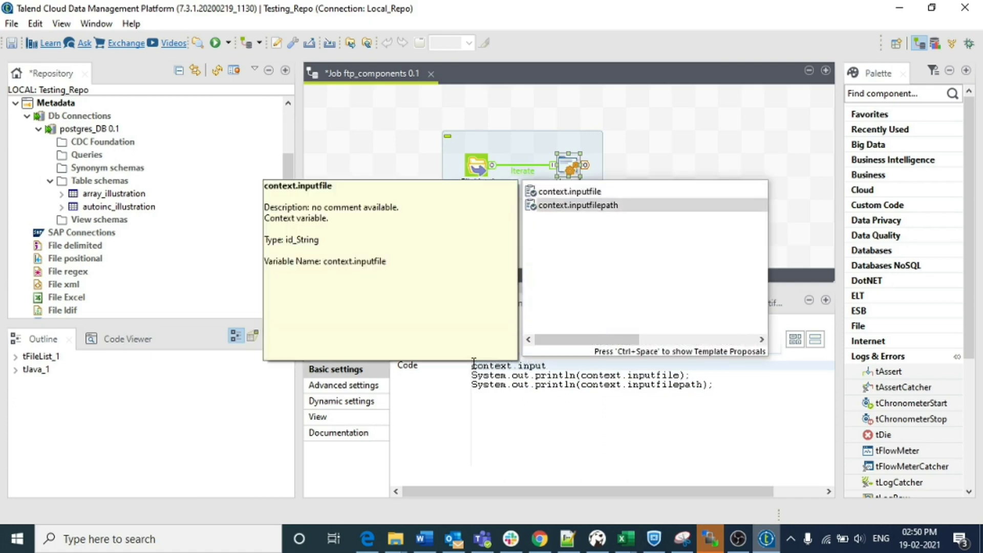
key("Return")
type("=")
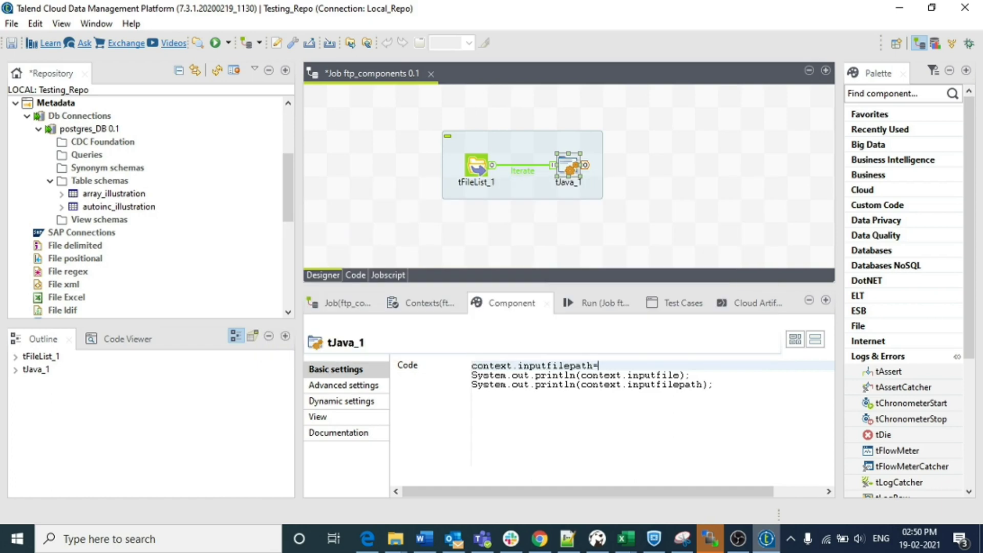
Add a second assignment line reading context.inputfile= directly below the context.inputfilepath= line.
key("Return")
type("context")
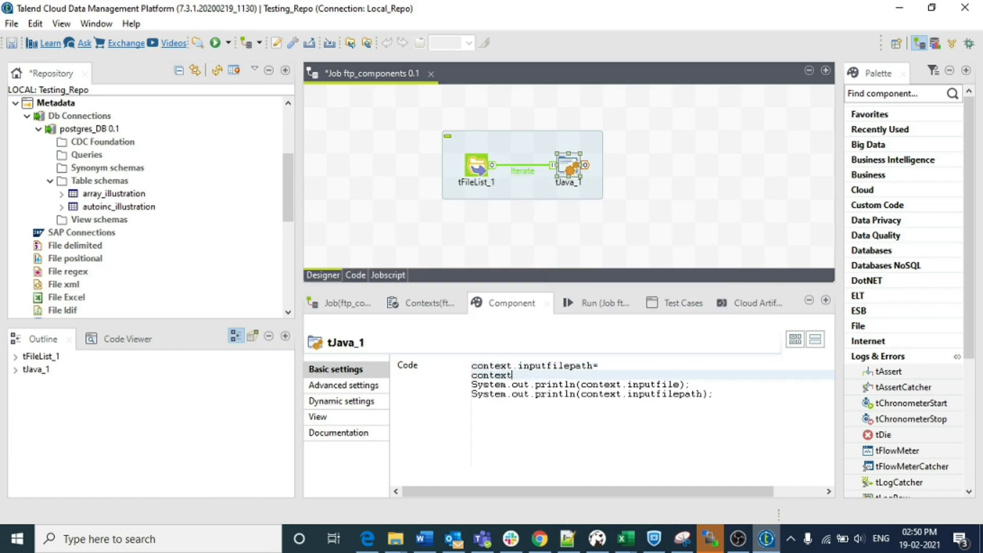
type(".input")
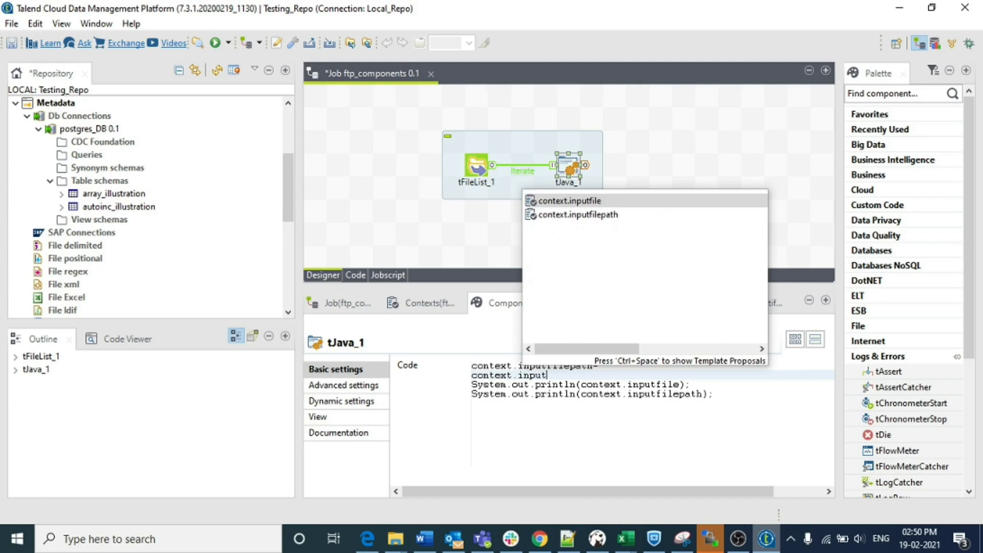
key("Return")
type("=")
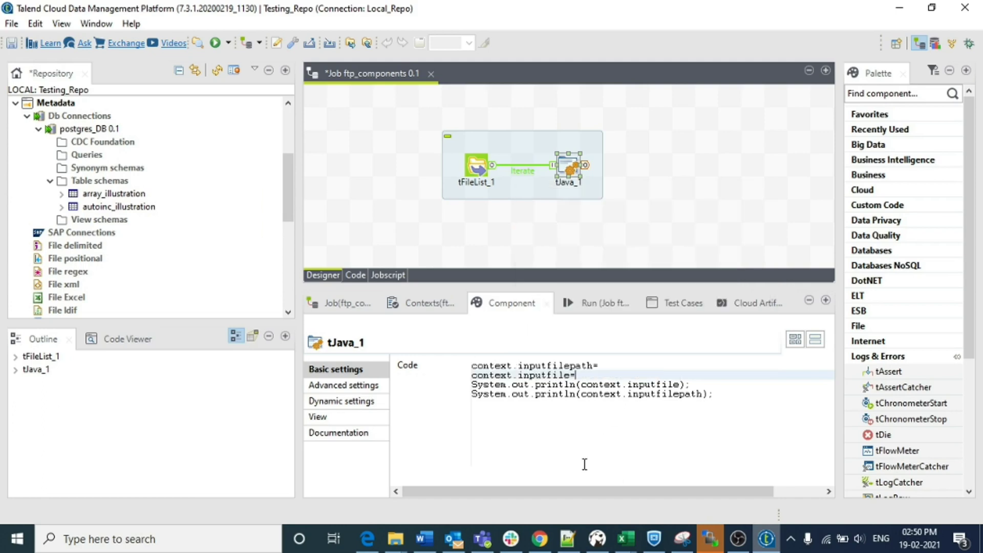
Assign tFileList_1's Current File Name with path variable (CURRENT_FILEPATH) to context.inputfilepath and end the statement with a semicolon.
left_click(16, 357)
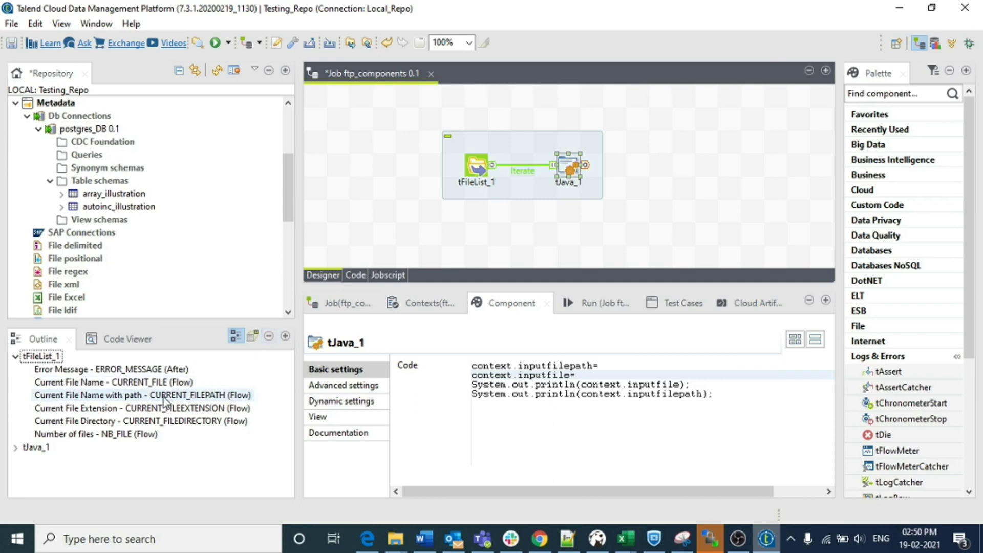
left_click_drag(164, 397, 749, 364)
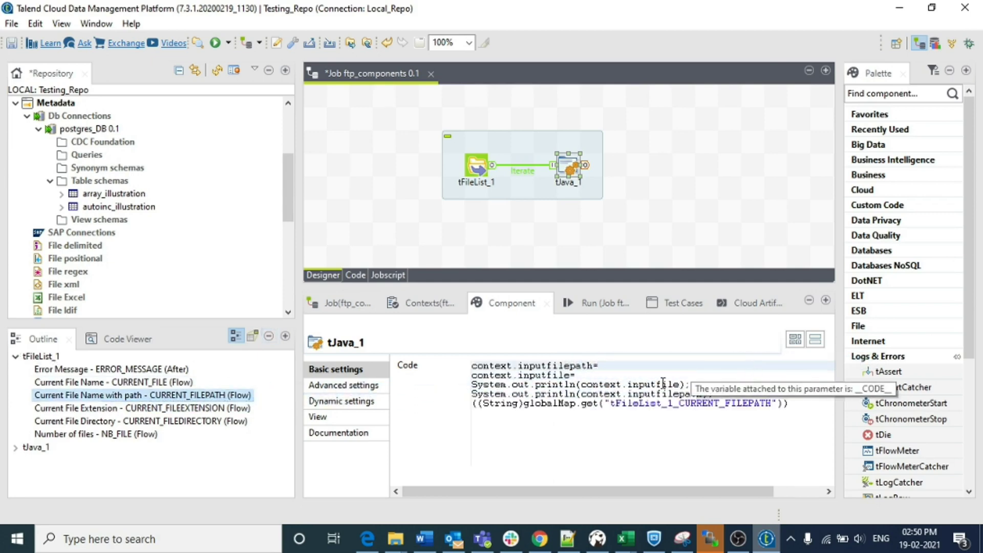
left_click_drag(791, 403, 470, 404)
key("ctrl+x")
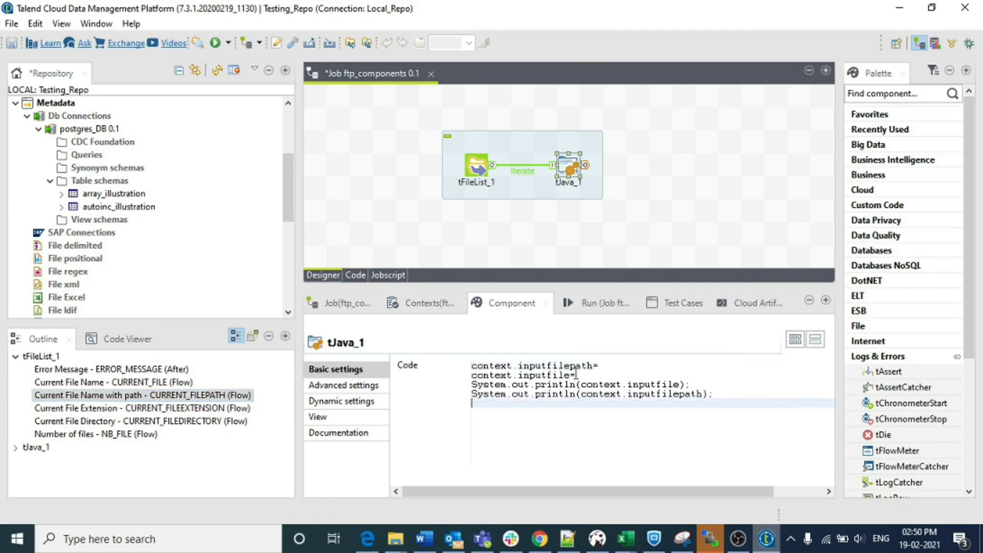
left_click(625, 366)
key("ctrl+v")
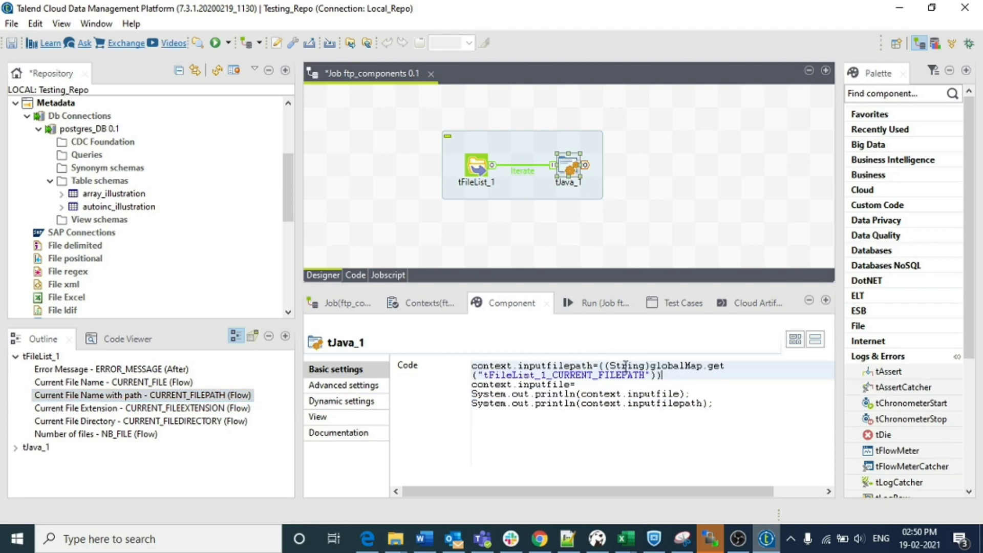
type(";")
Assign tFileList_1's Current File Name variable (CURRENT_FILE) to context.inputfile and end the statement with a semicolon.
left_click_drag(118, 383, 668, 383)
left_click_drag(767, 413, 439, 412)
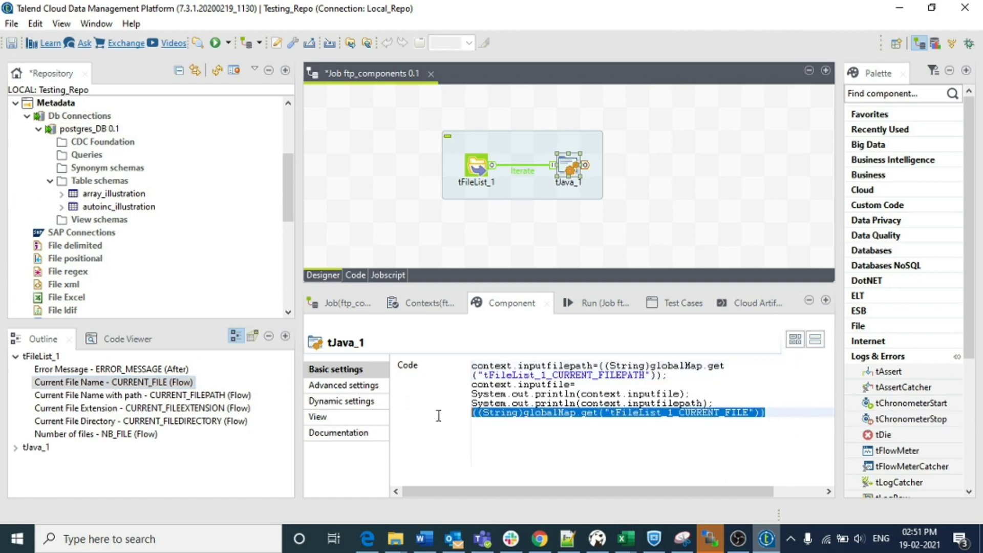
key("ctrl+x")
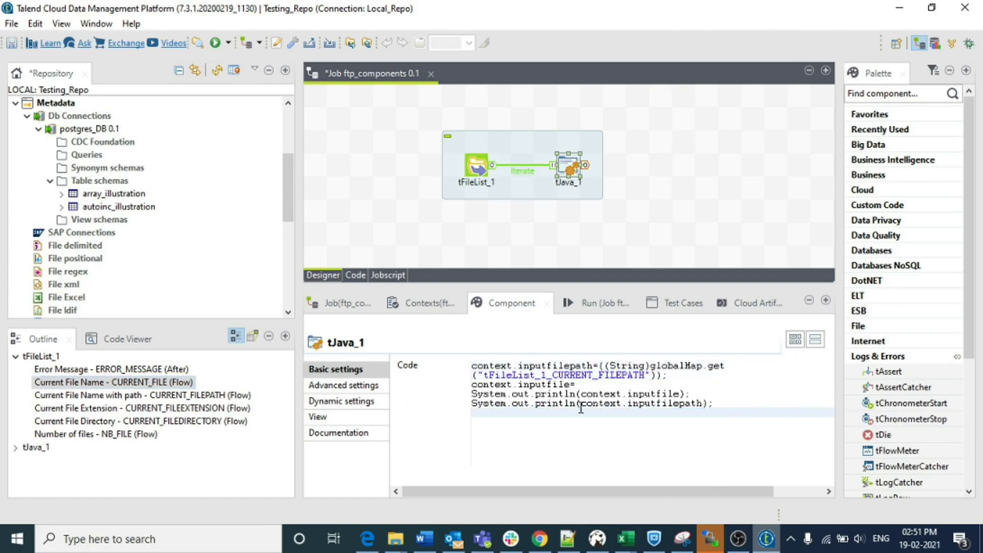
left_click(595, 388)
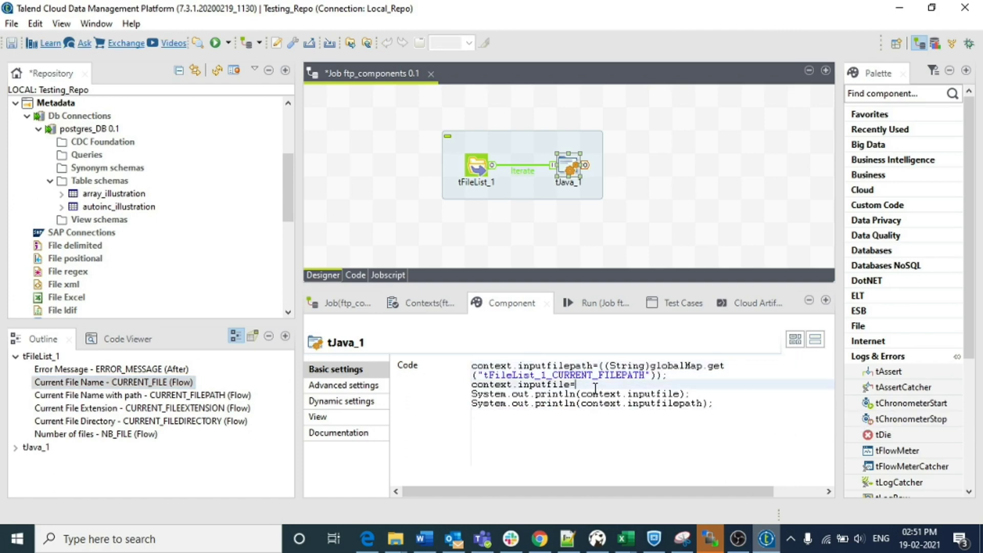
key("ctrl+v")
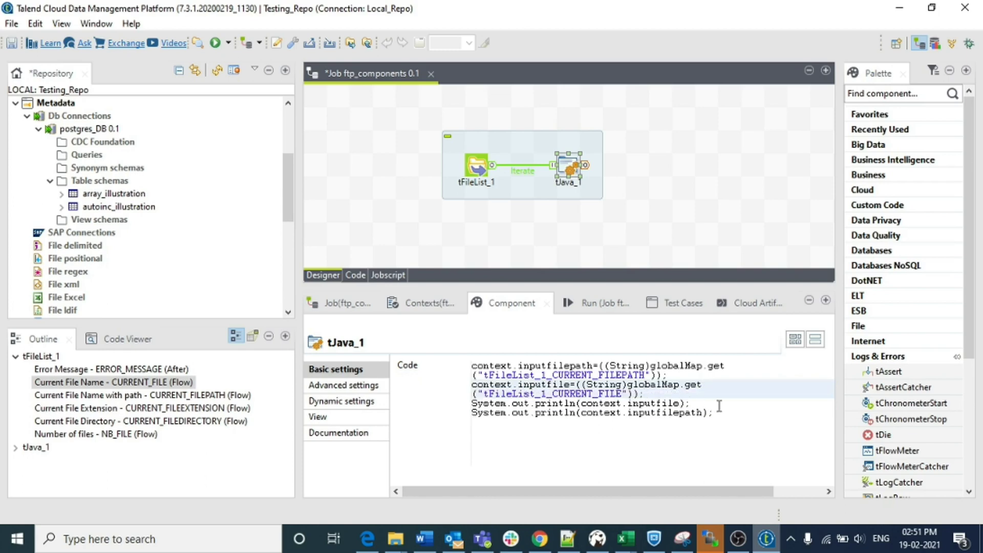
Save the ftp_components job and run it.
left_click(734, 413)
key("ctrl+s")
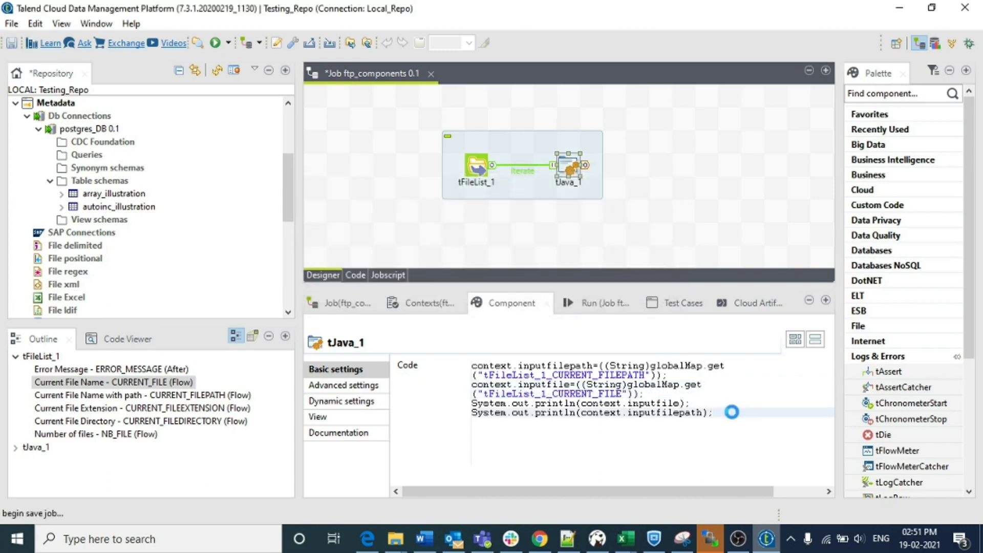
left_click(604, 306)
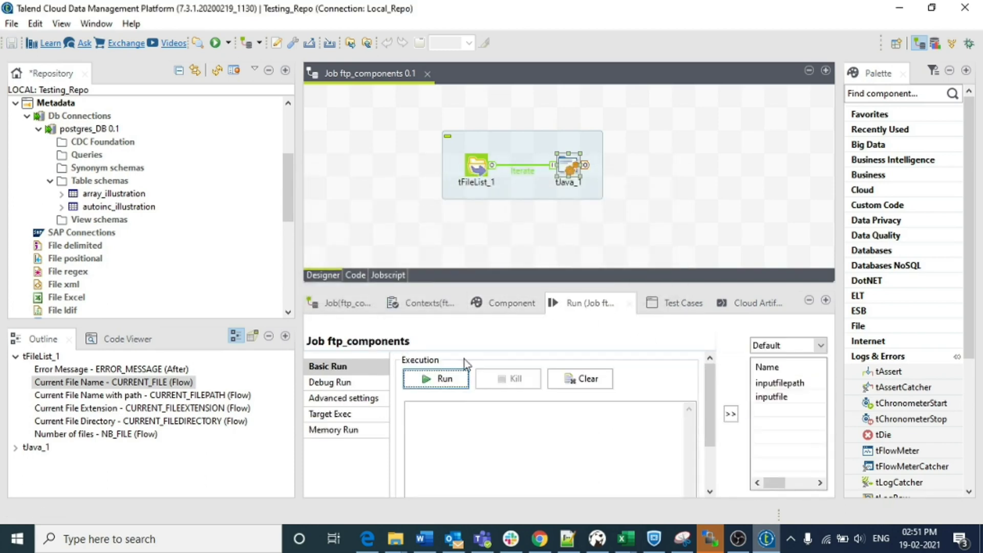
left_click(456, 380)
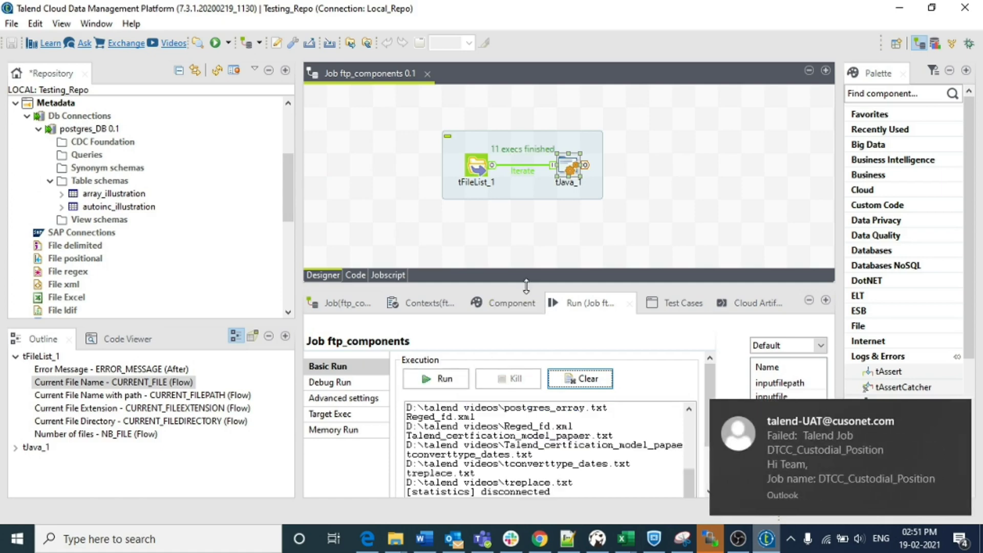
Enlarge the job's run output and examine the file name and full path printed for each iterated file.
left_click_drag(526, 286, 526, 230)
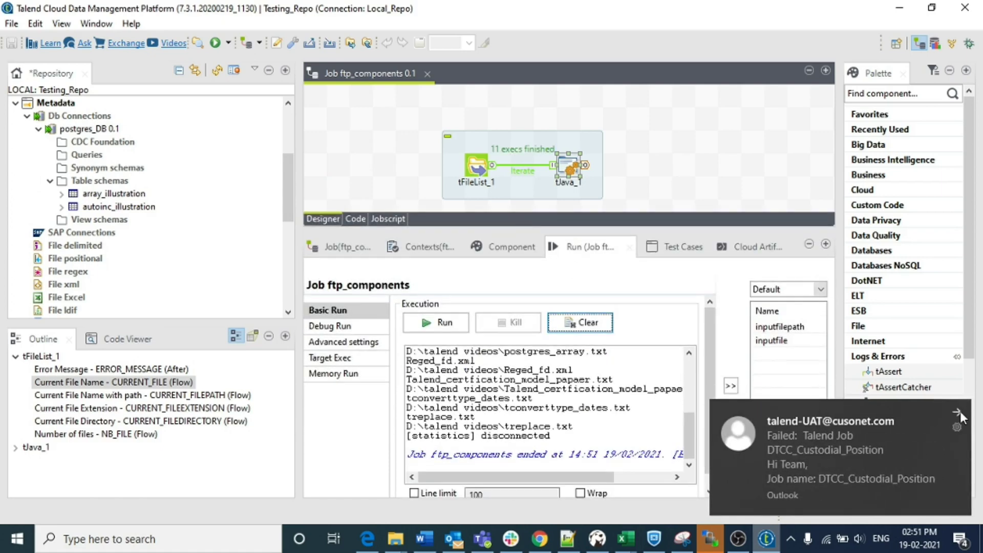
left_click(580, 322)
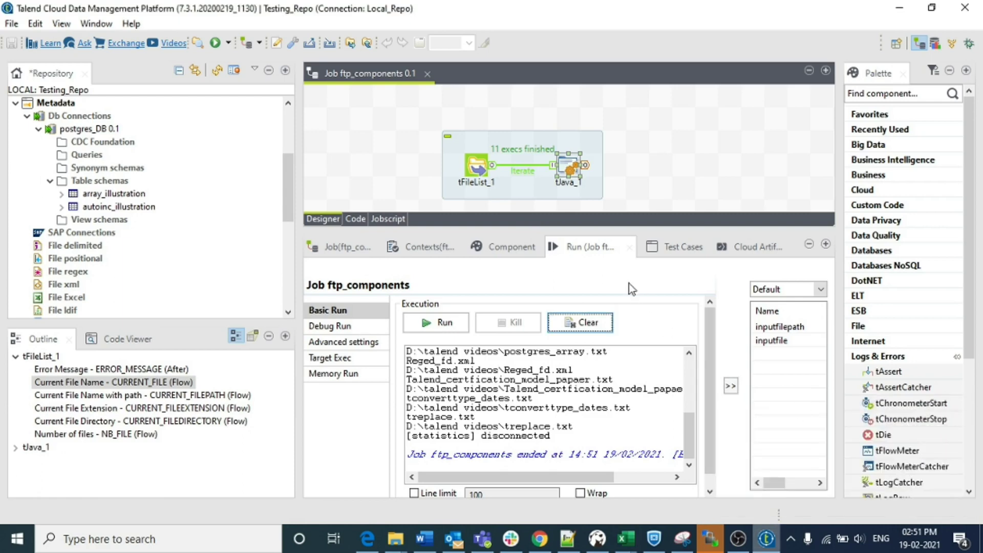
double_click(583, 244)
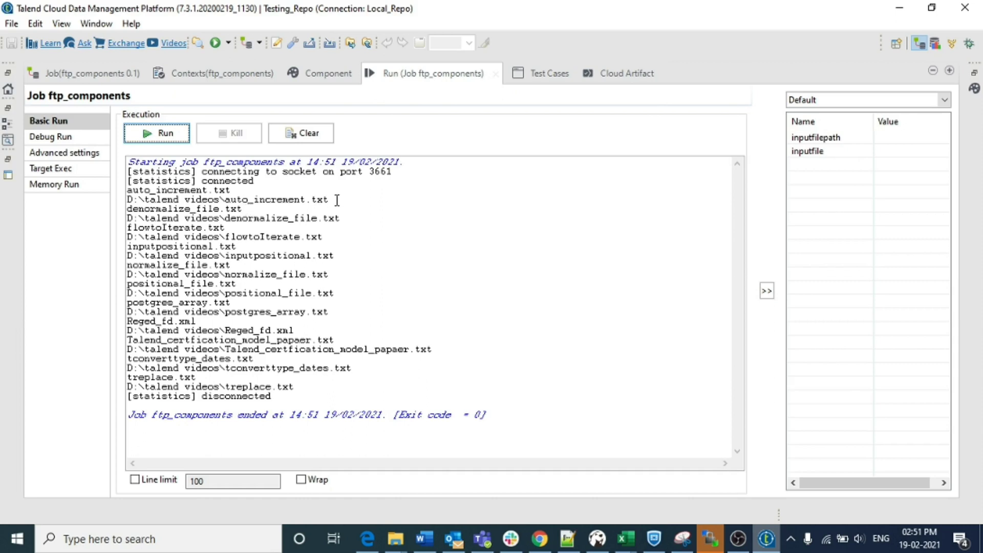
left_click_drag(331, 199, 124, 203)
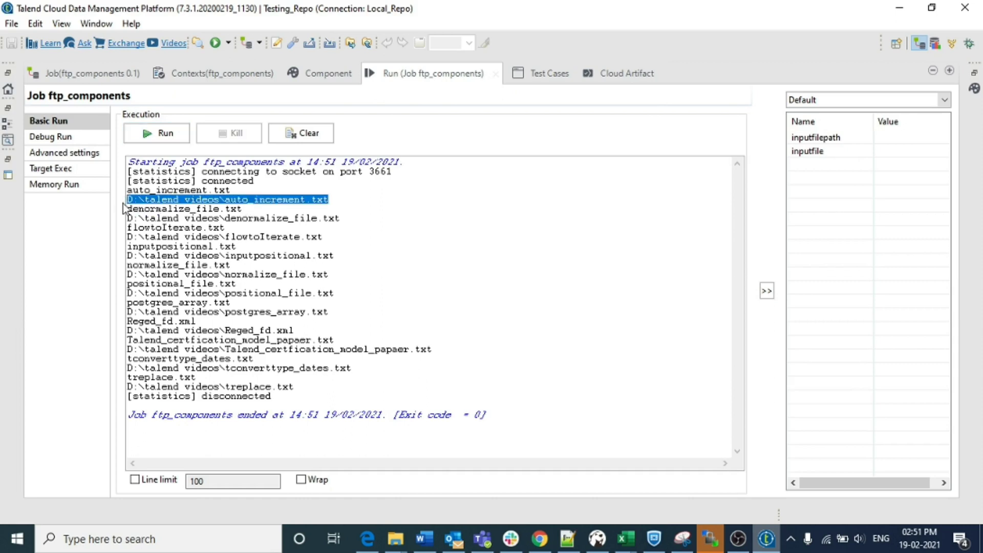
left_click(257, 190)
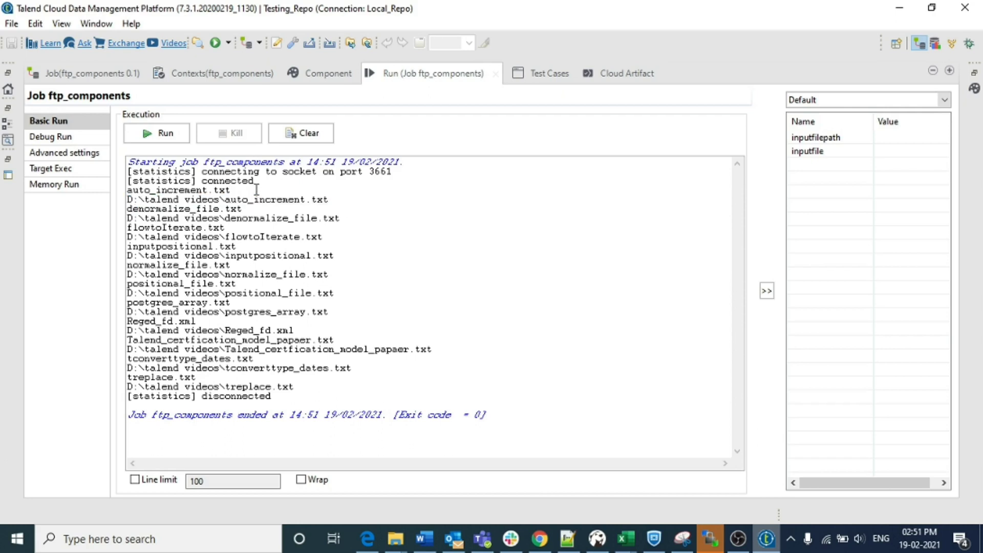
left_click_drag(257, 189, 108, 196)
left_click_drag(236, 190, 127, 195)
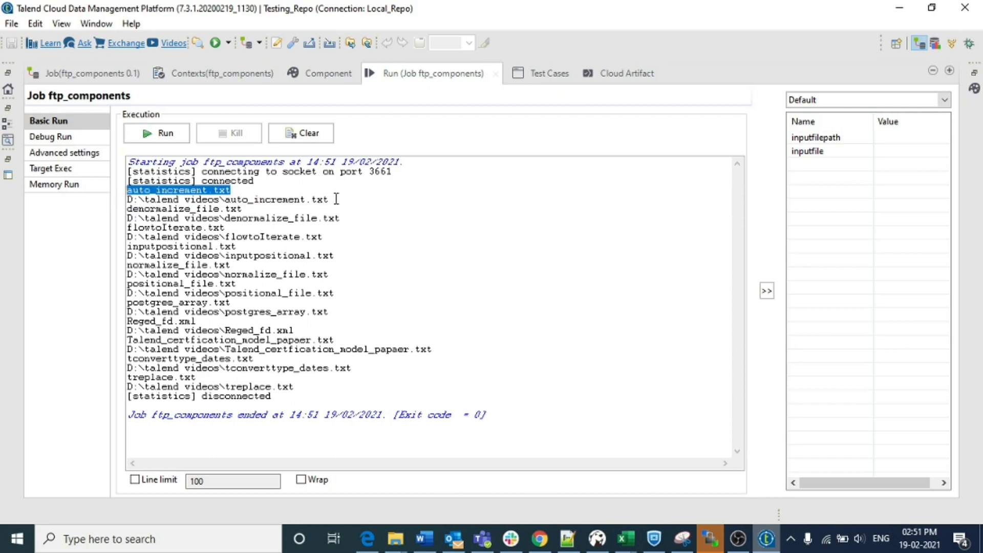
left_click_drag(330, 199, 128, 199)
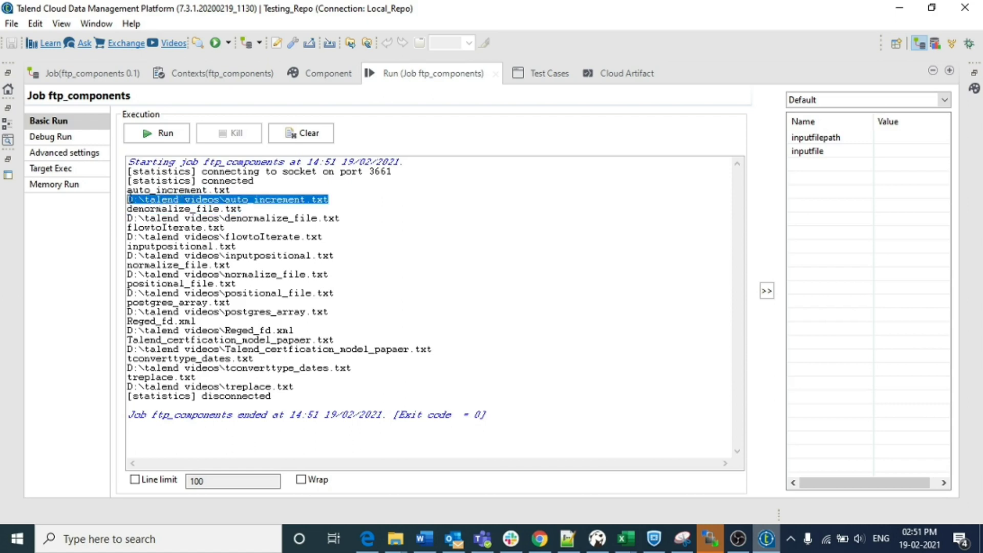
left_click(254, 211)
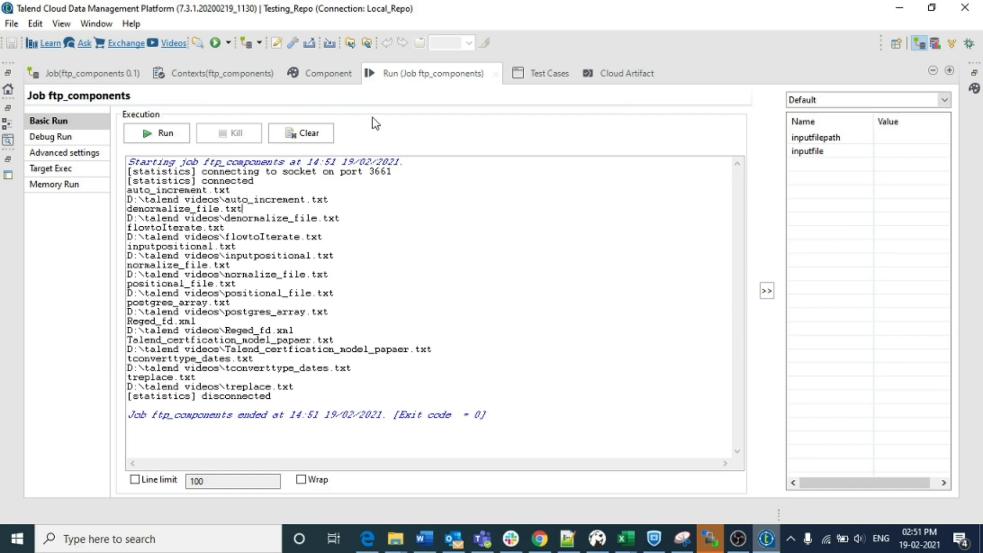
Restore the run output to its normal size, show the component settings and give the design canvas more height.
double_click(438, 70)
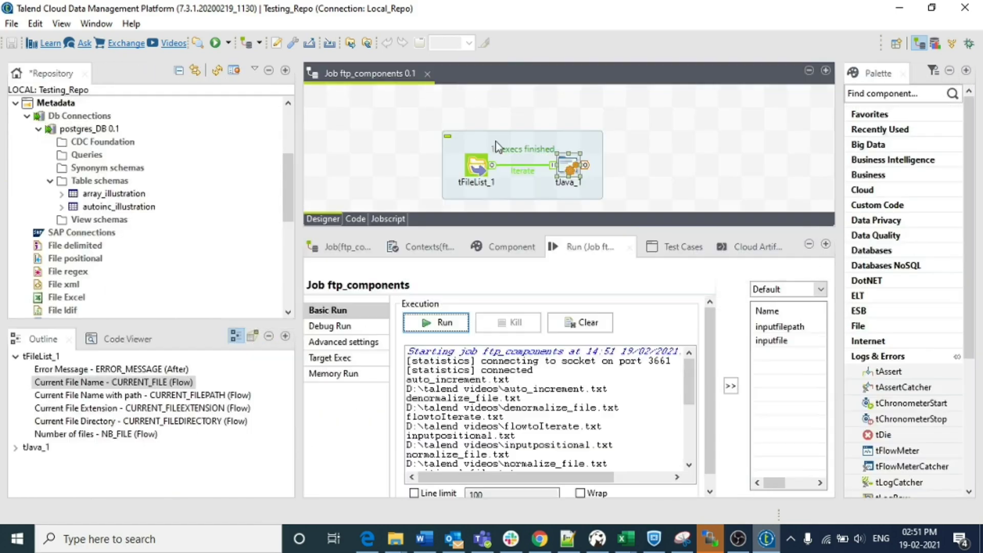
left_click(499, 249)
left_click_drag(481, 230, 489, 293)
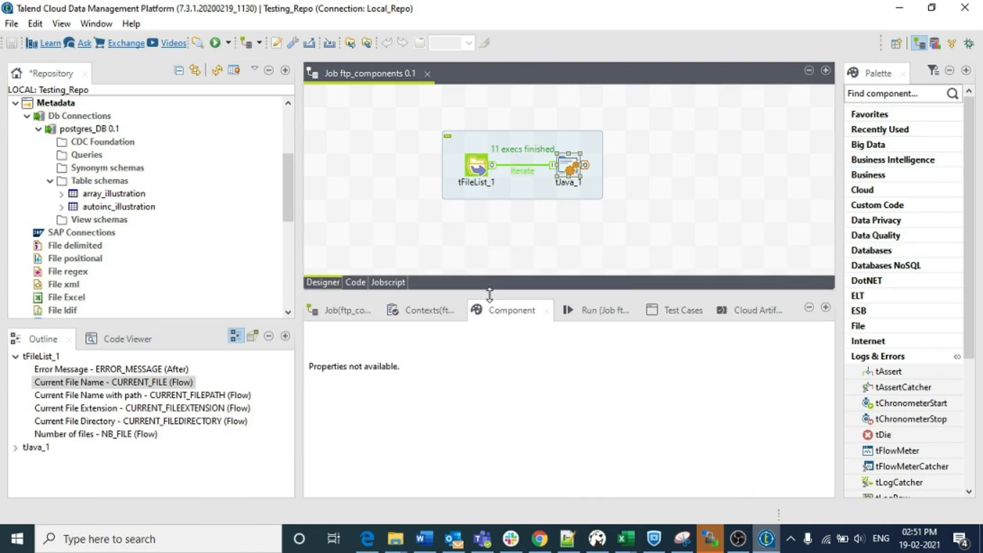
left_click(472, 246)
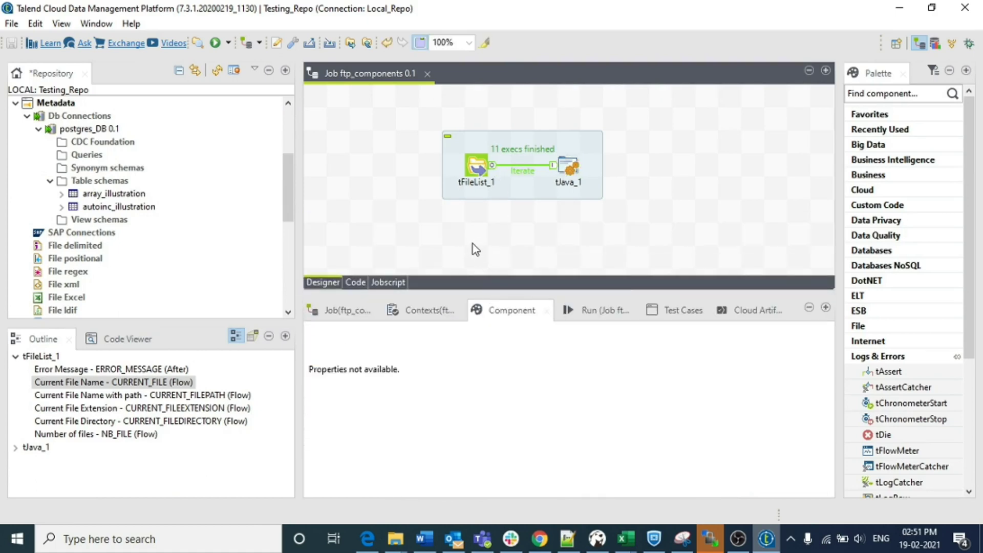
type("tfile")
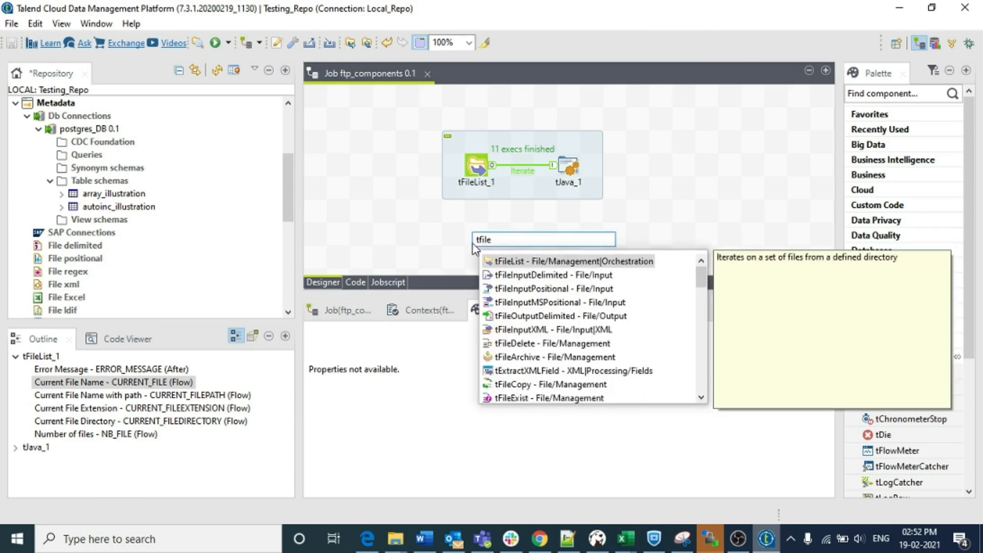
key("Return")
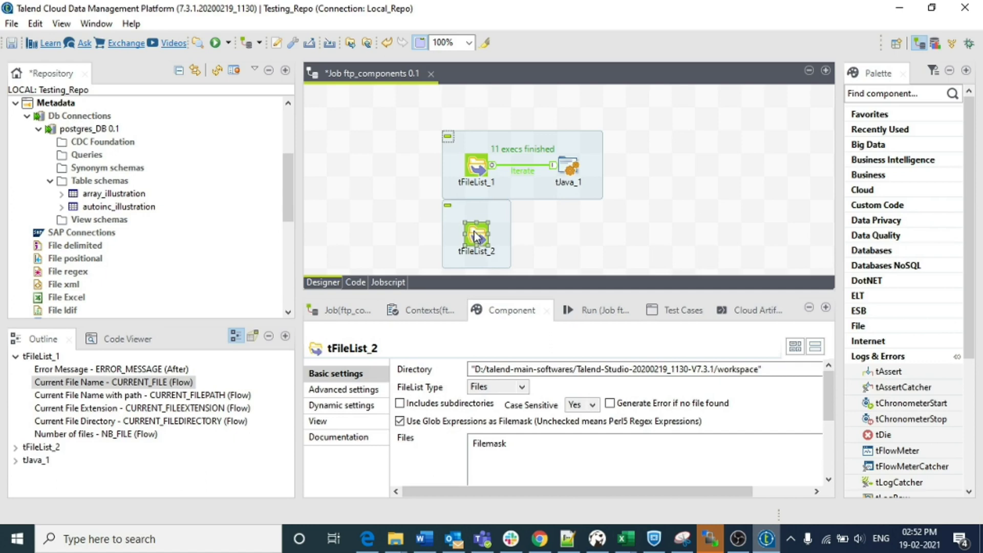
key("Delete")
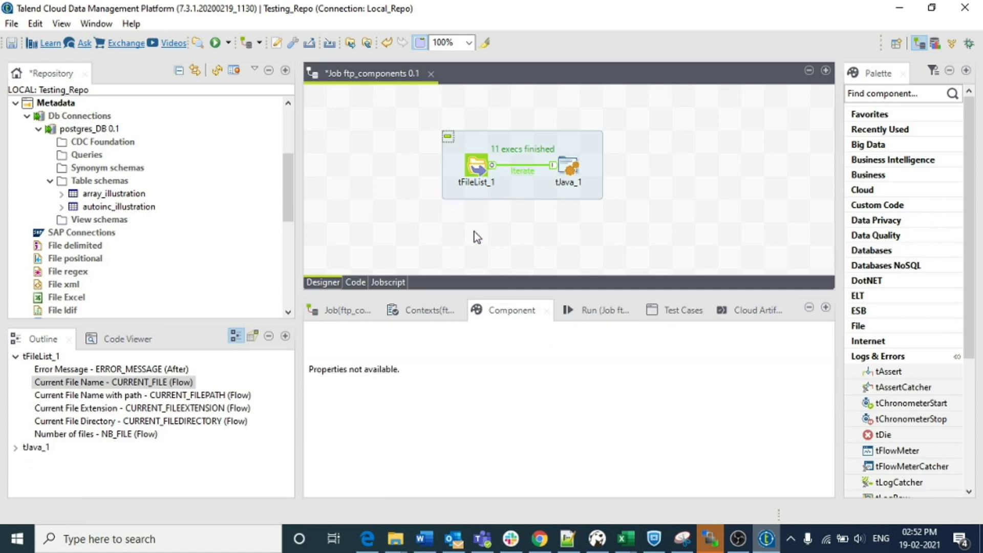
Select tJava_1 on the design canvas and display its basic settings.
left_click(571, 166)
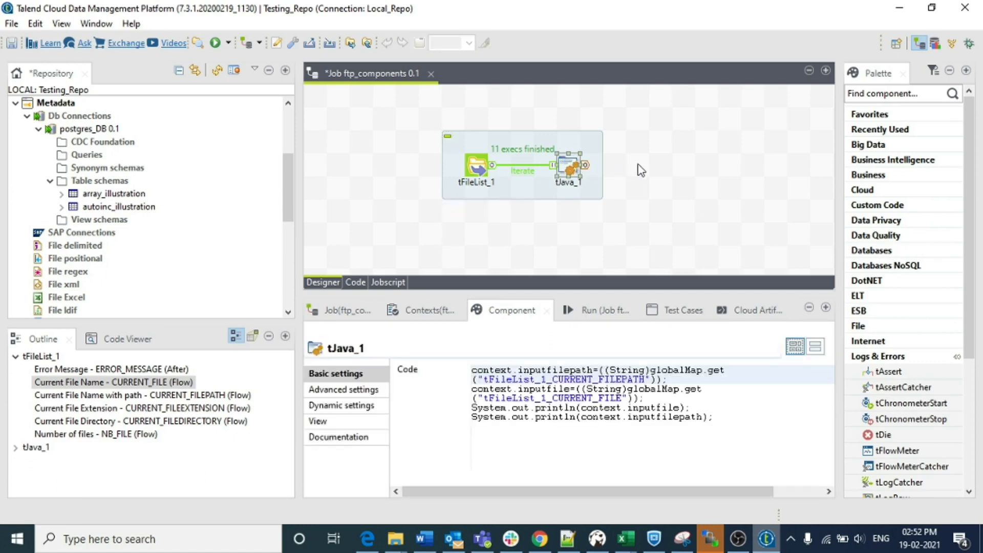
left_click(658, 162)
left_click(571, 166)
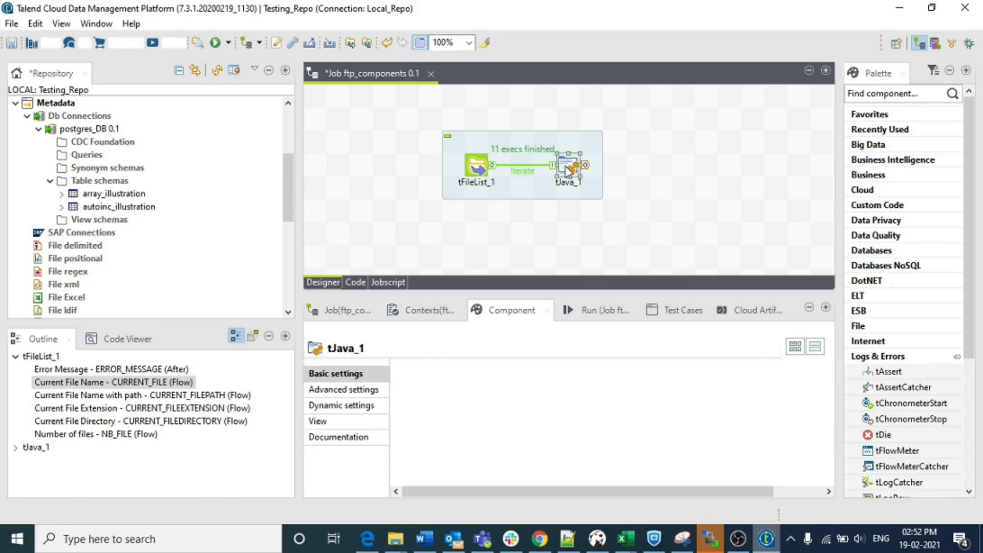
Delete the two System.out.println lines from the tJava_1 code.
left_click_drag(716, 418, 676, 399)
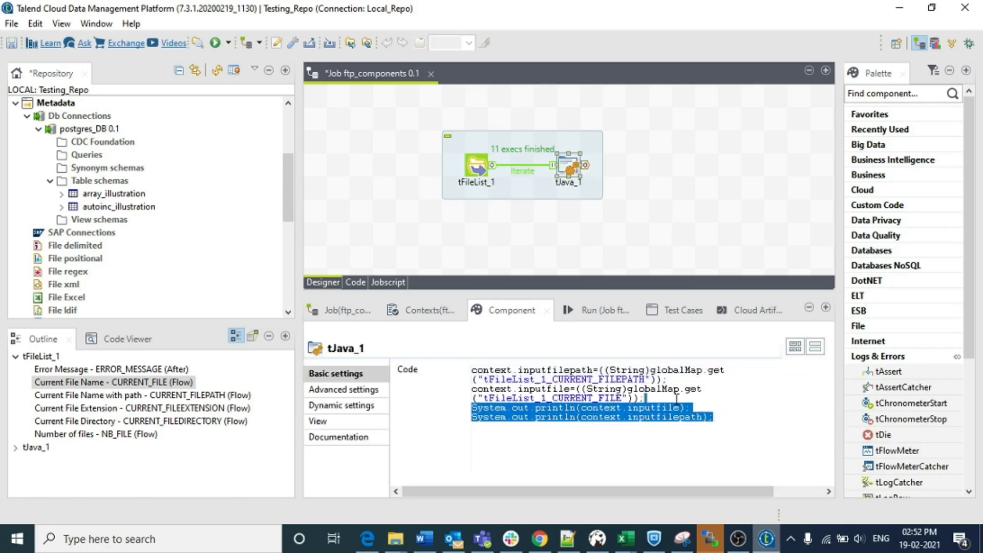
key("BackSpace")
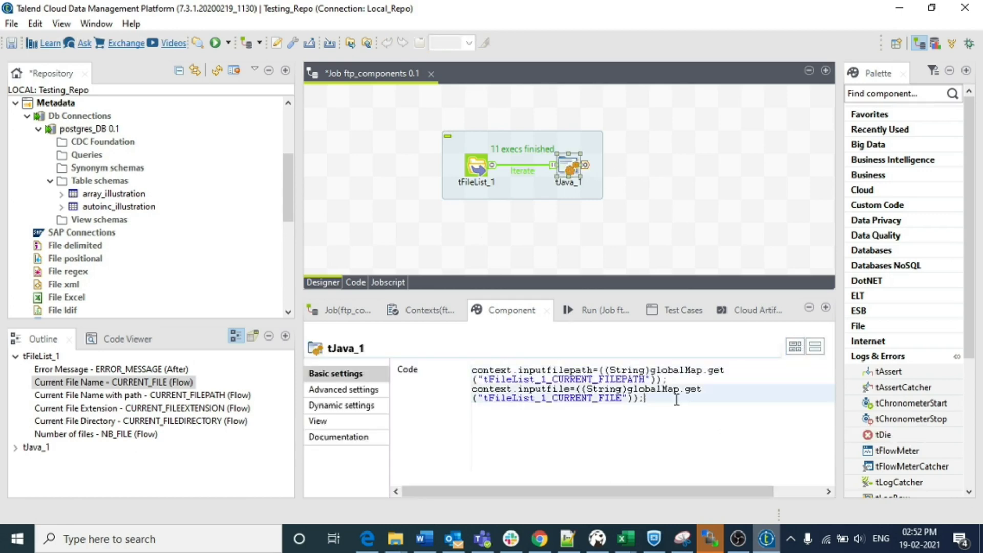
Add a tFileCompare component to the job beside tJava_1.
left_click(666, 163)
type("tfil")
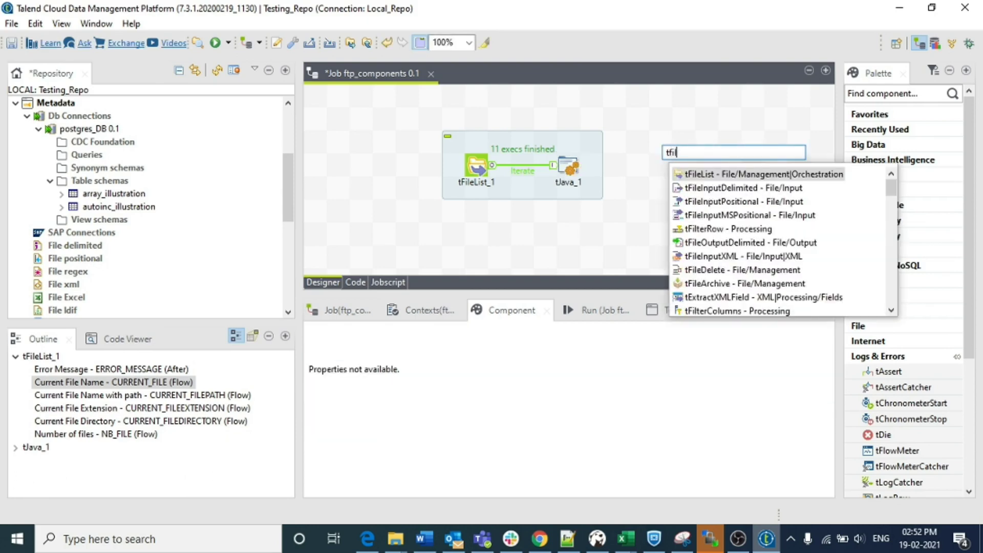
type("e")
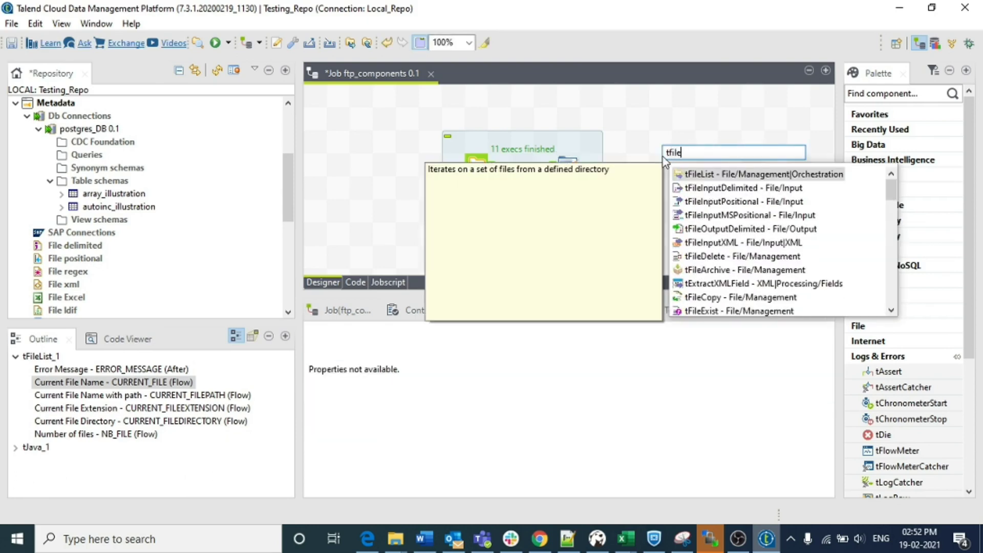
type("c")
key("Return")
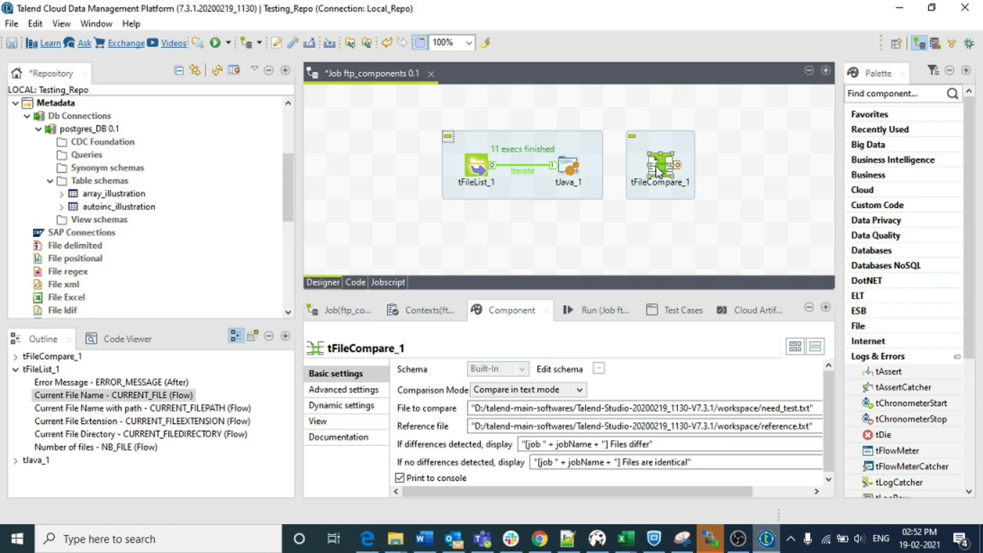
Try linking tJava_1 to tFileCompare_1 with an On Component Ok trigger, and delete that link.
left_click(569, 171)
right_click(569, 171)
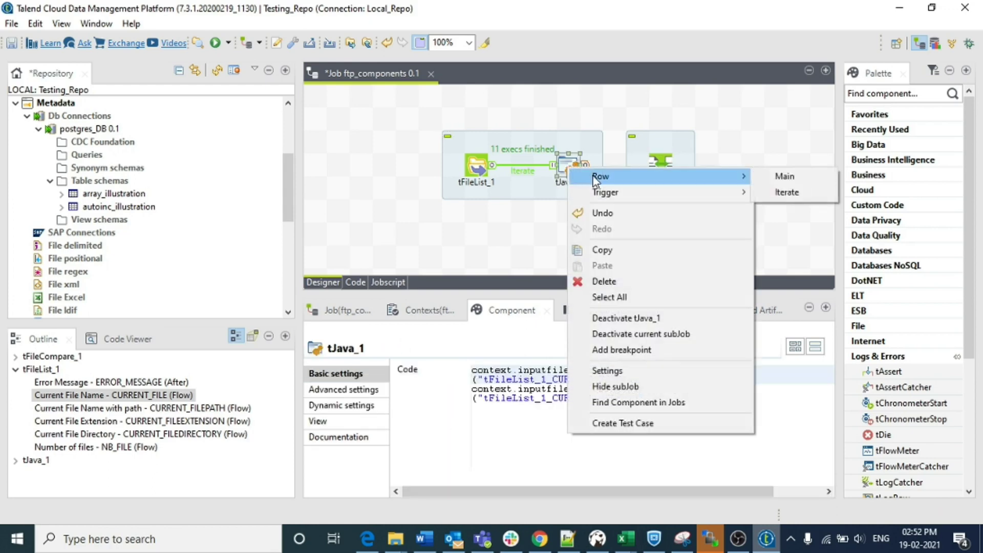
mouse_move(615, 193)
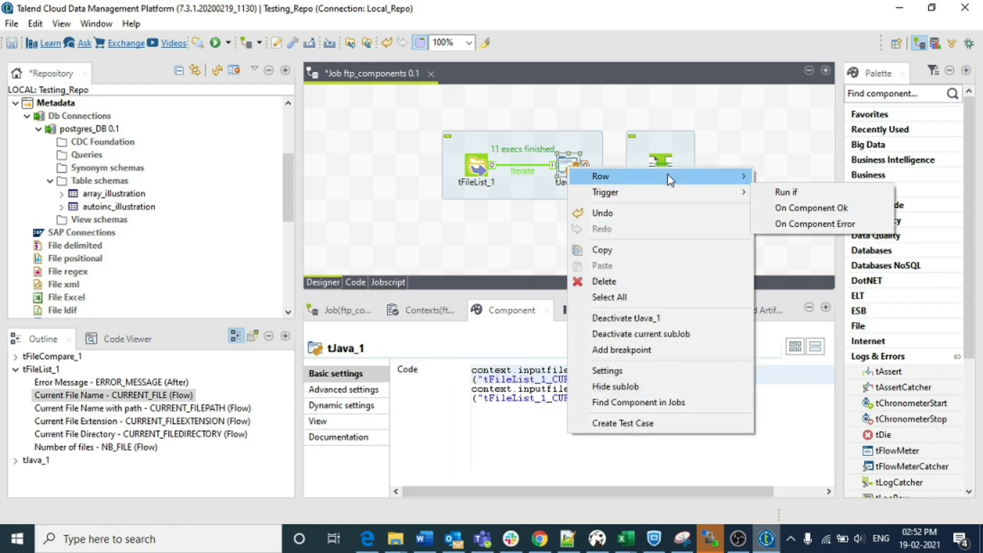
mouse_move(668, 174)
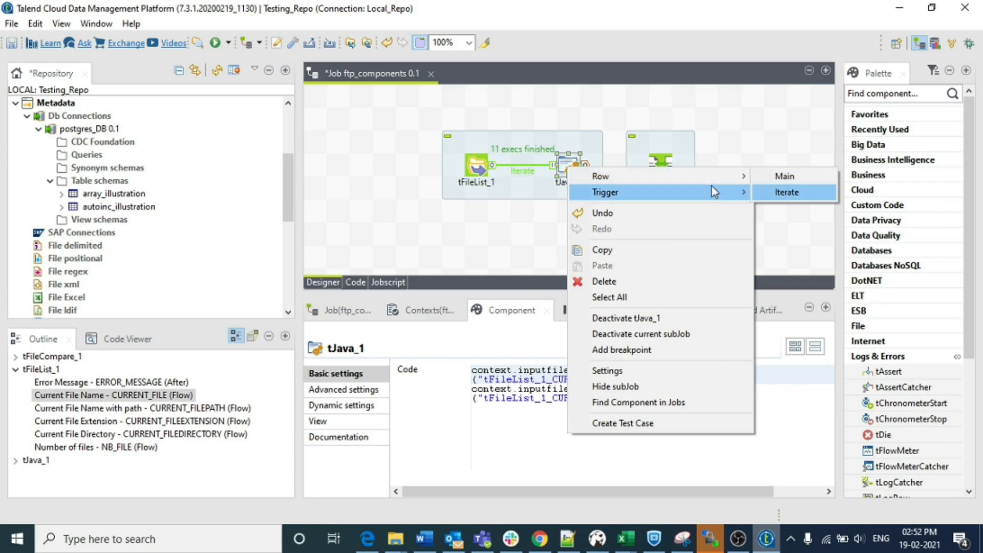
mouse_move(712, 189)
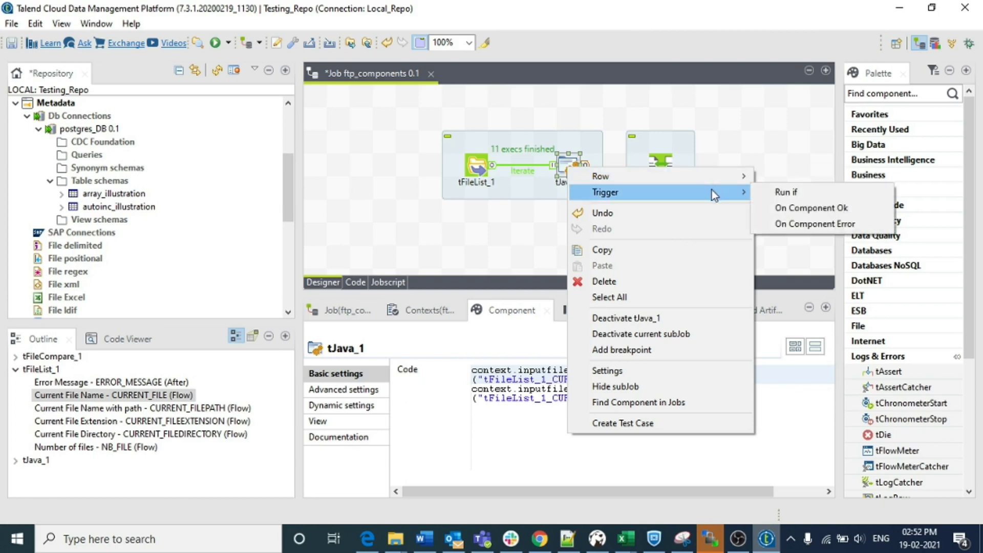
left_click(808, 210)
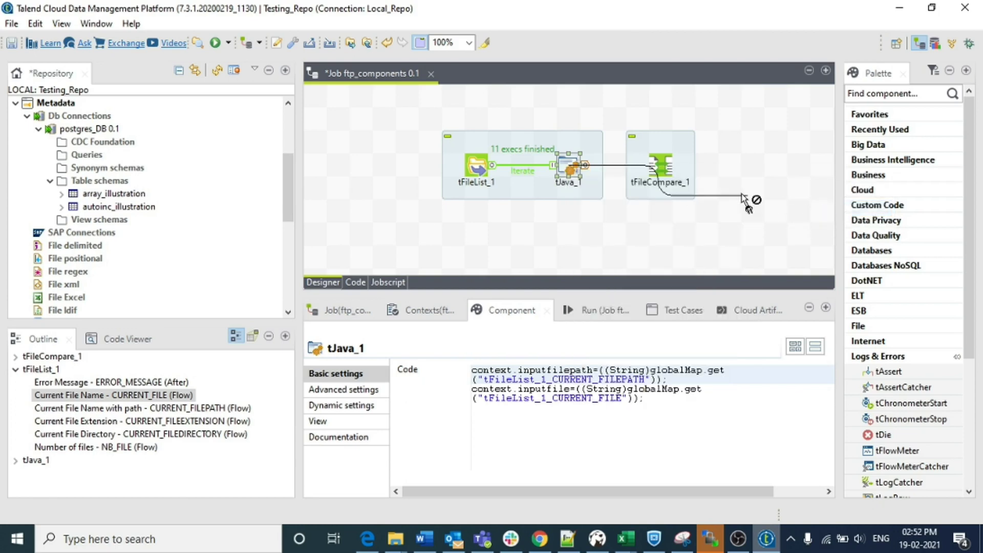
left_click(661, 171)
left_click(607, 170)
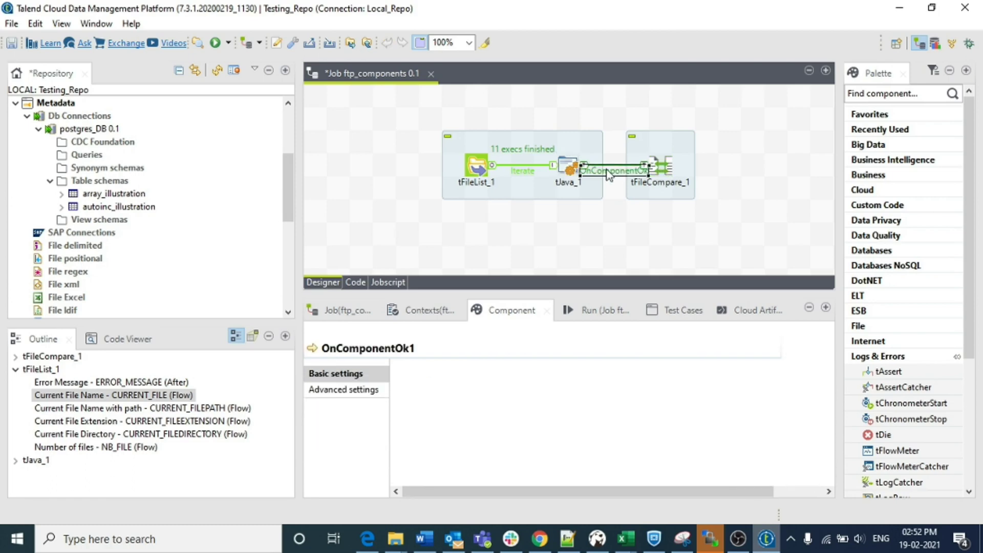
key("Delete")
Connect tJava_1 to tFileCompare_1 with an Iterate row.
left_click(569, 167)
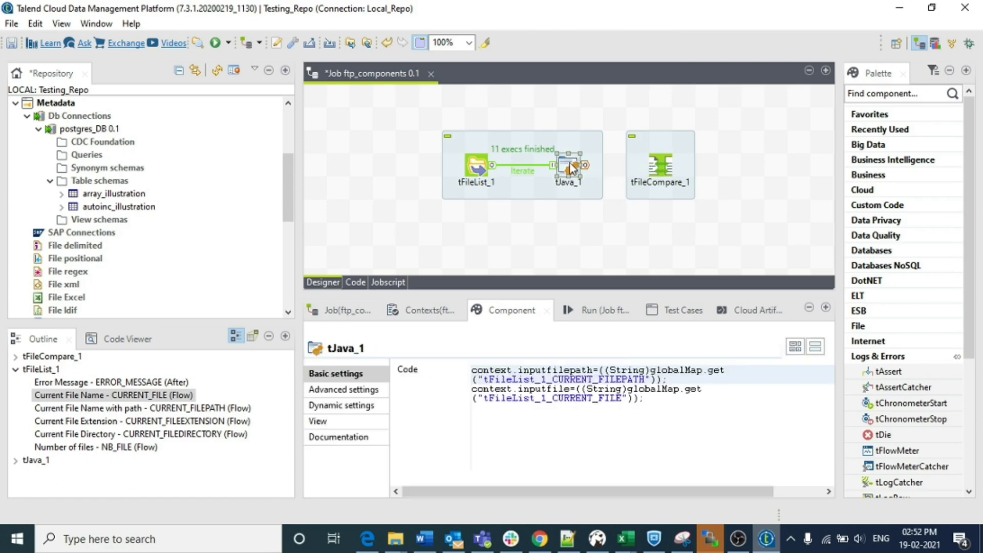
right_click(570, 166)
mouse_move(610, 174)
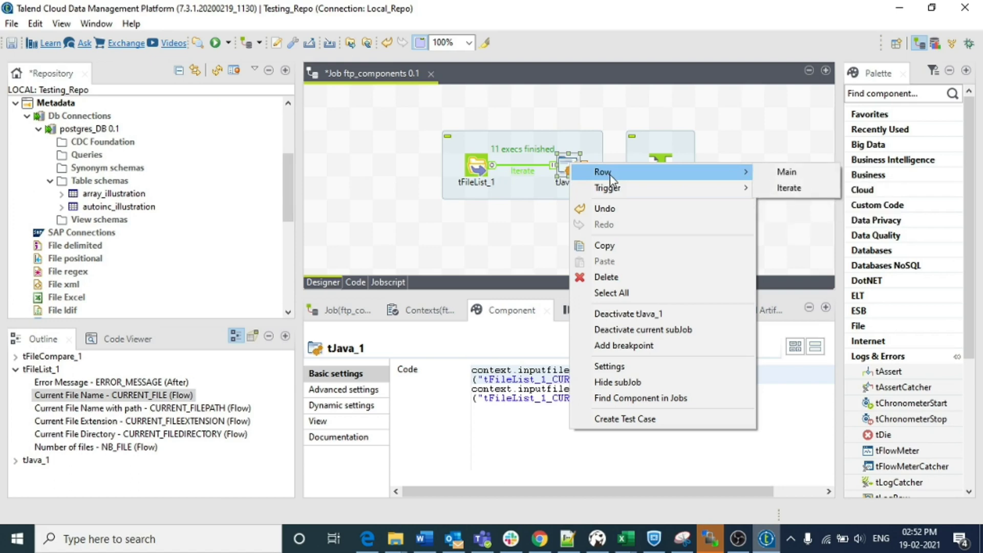
left_click(788, 187)
left_click(664, 166)
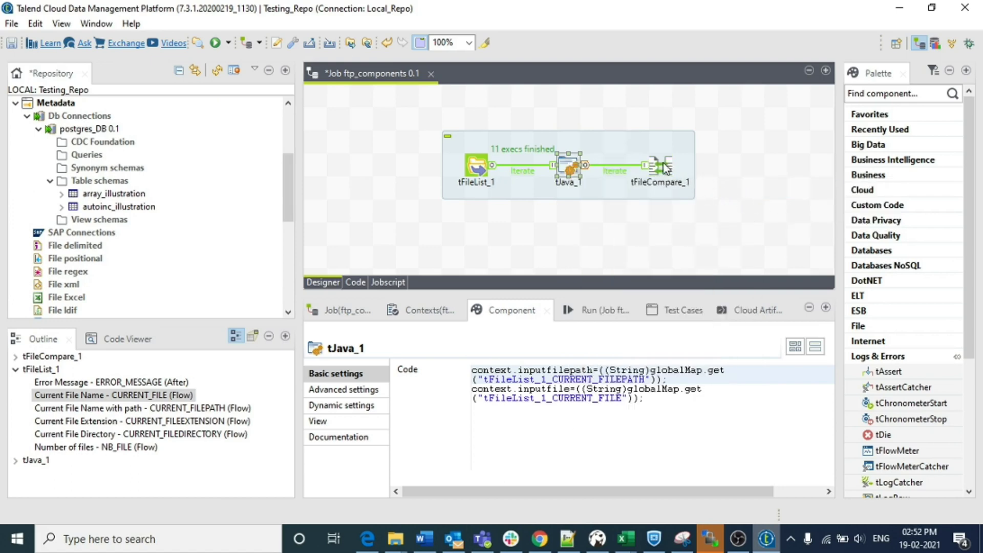
Display the basic settings of tFileCompare_1 and look at the available comparison modes.
left_click(662, 164)
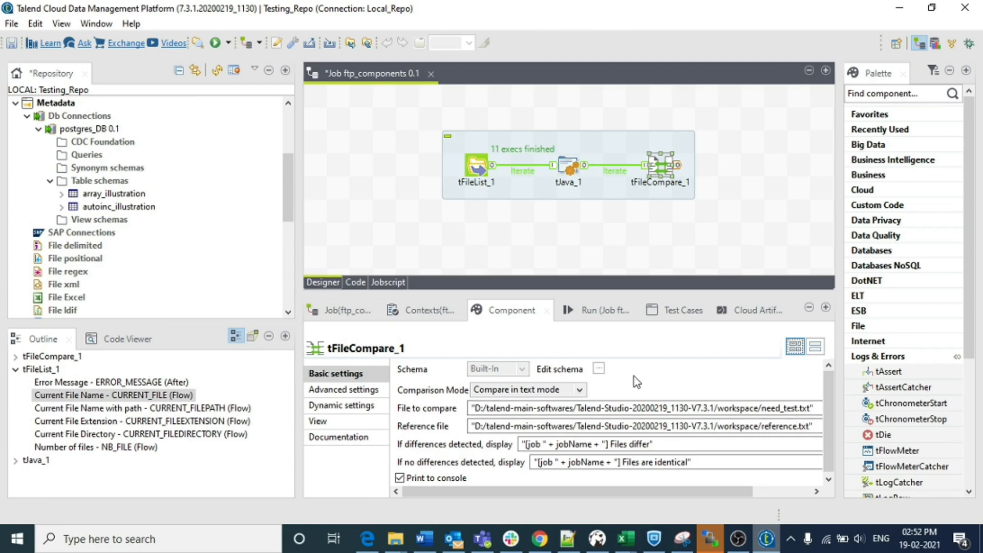
left_click(581, 392)
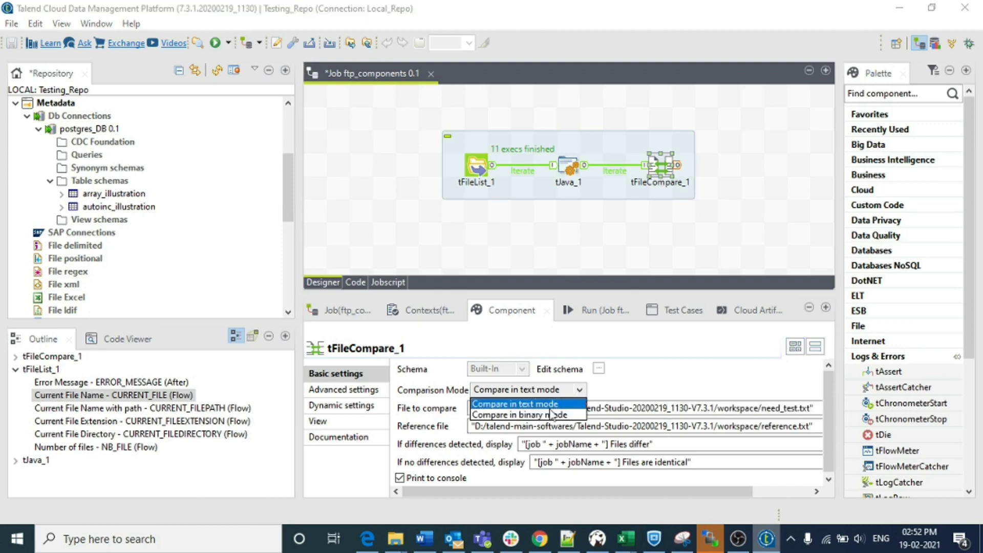
left_click(651, 370)
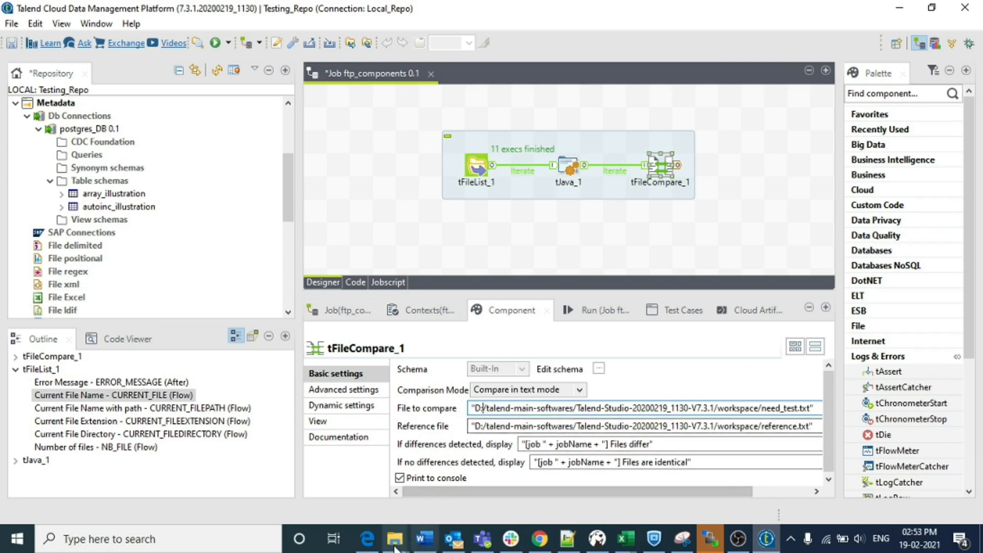
Switch to File Explorer, open the talend videos folder on drive D, view its path and return to Talend.
mouse_move(395, 538)
left_click(339, 488)
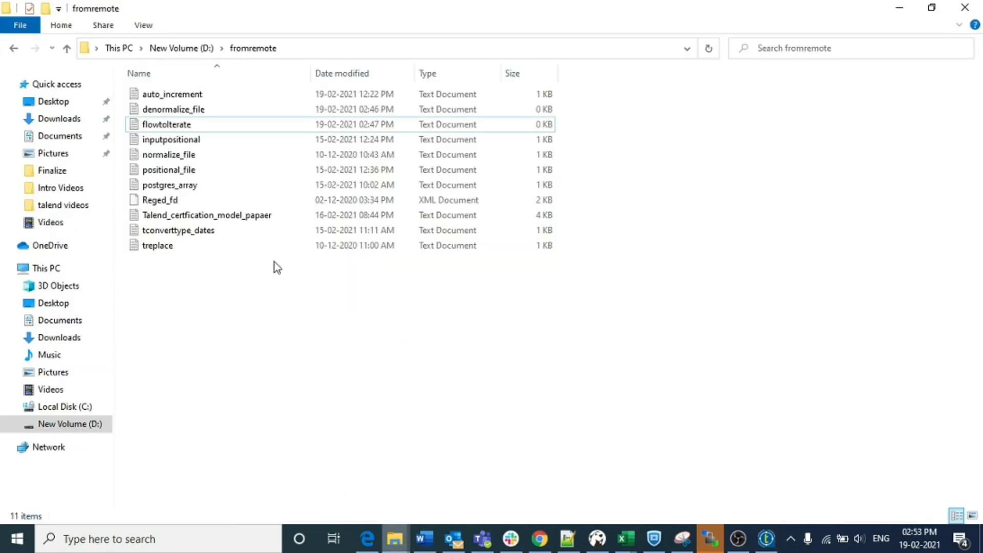
key("BackSpace")
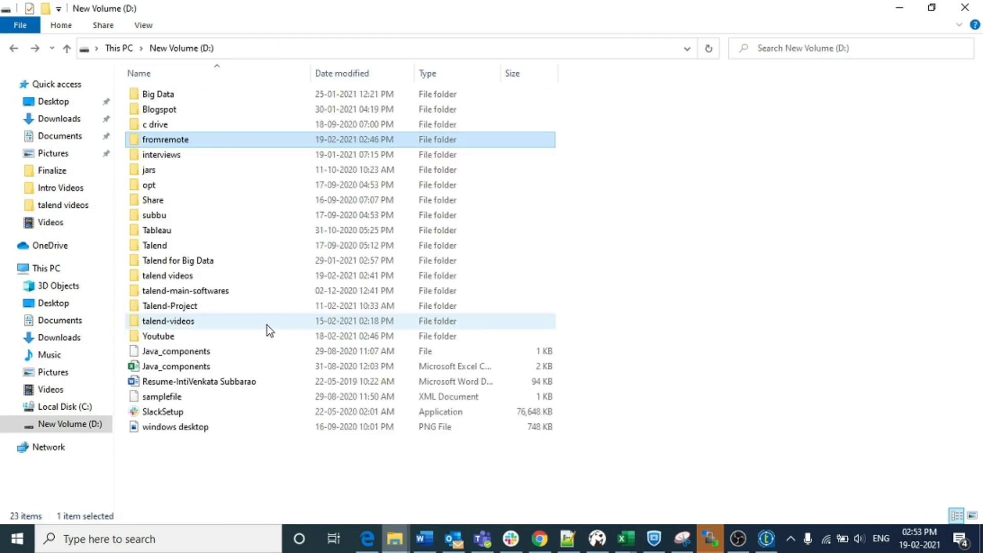
double_click(195, 275)
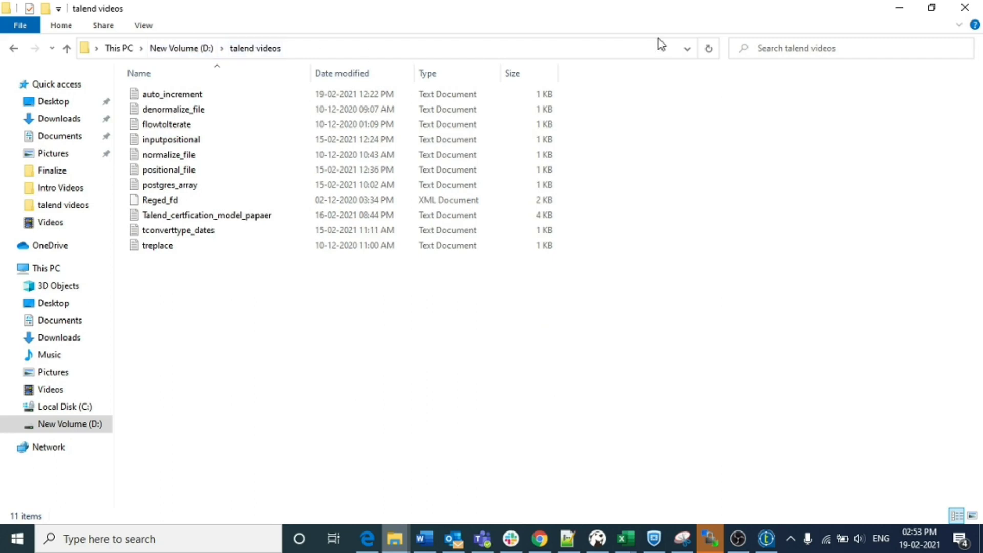
left_click(377, 48)
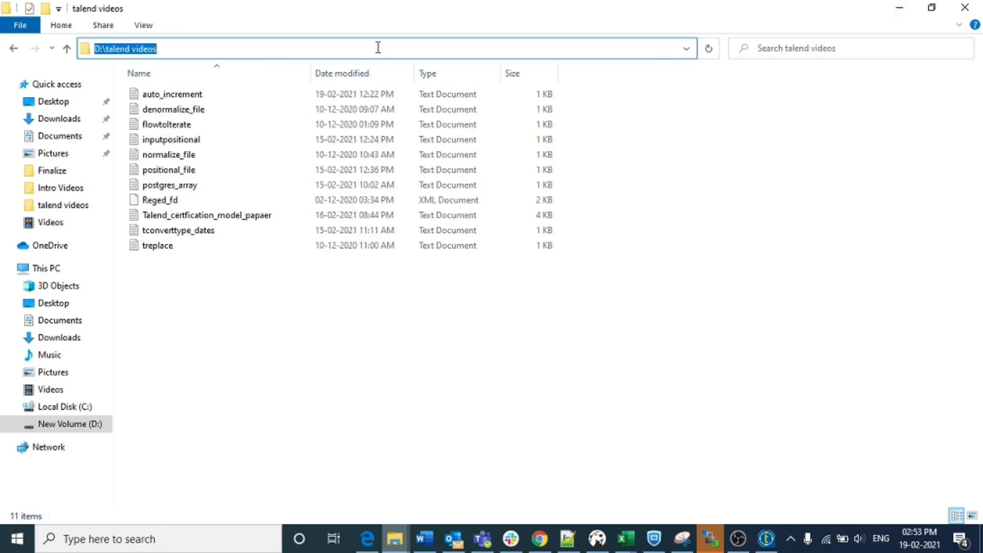
key("Escape")
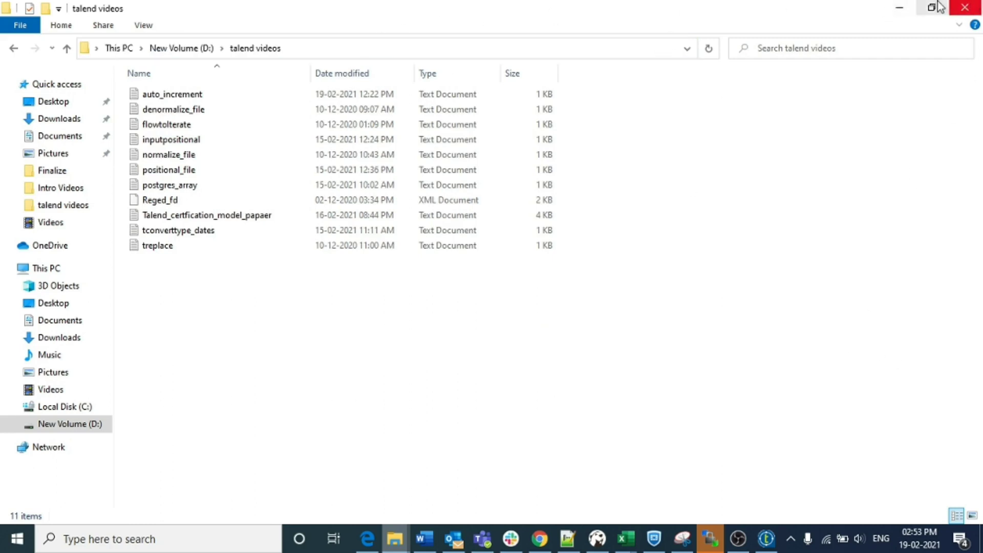
left_click(900, 8)
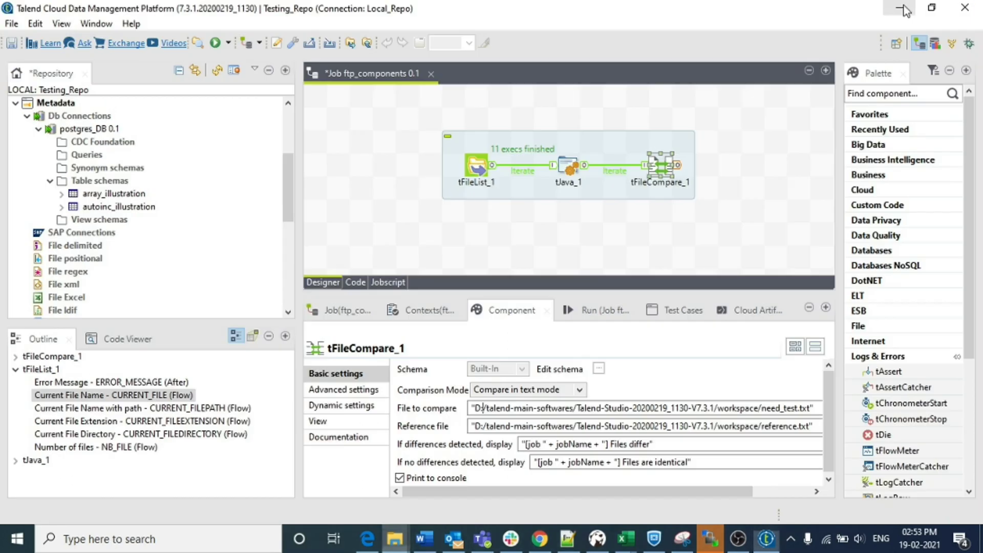
Shorten the File to compare path of tFileCompare_1 to "D:/" by cutting everything after the drive.
left_click(488, 407)
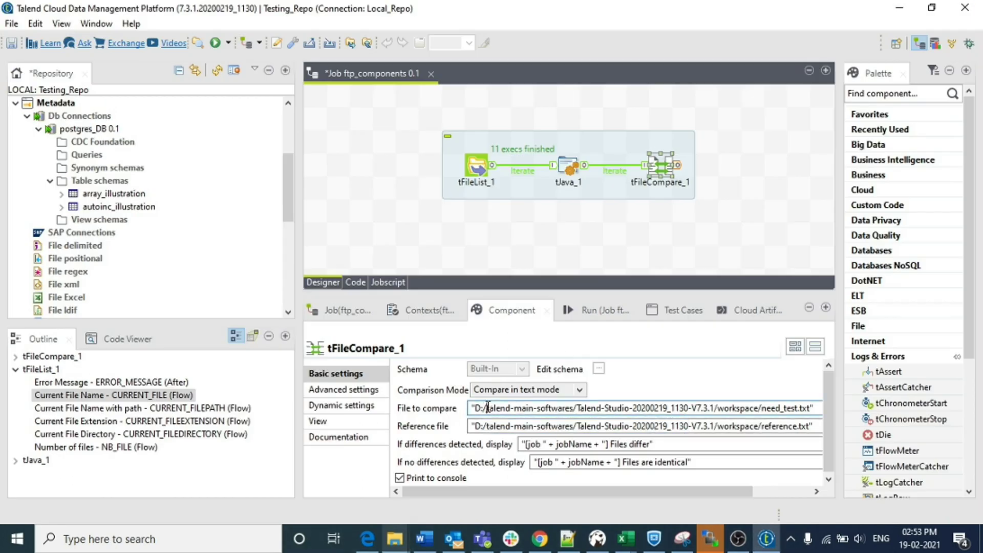
key("shift+Right")
key("shift+Right")
key("shift+Right")
key("shift+Right")
key("shift+Right")
key("shift+Right")
key("shift+Right")
key("shift+Right")
key("shift+Right")
key("shift+Right")
key("shift+Right")
key("shift+Right")
key("shift+Right")
key("shift+Right")
key("shift+Right")
key("shift+Right")
key("shift+Right")
key("shift+Right")
key("shift+Right")
key("shift+Right")
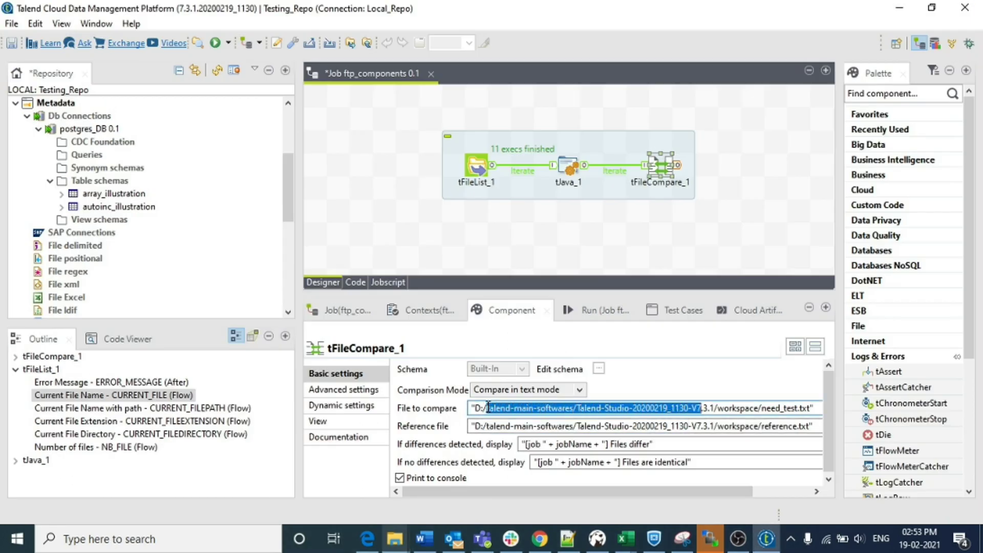
key("shift+Right")
key("shift+Right")
key("shift+Right")
key("shift+Right")
key("shift+Right")
key("shift+Right")
key("shift+Right")
key("shift+Right")
key("shift+Right")
key("shift+Right")
key("shift+Right")
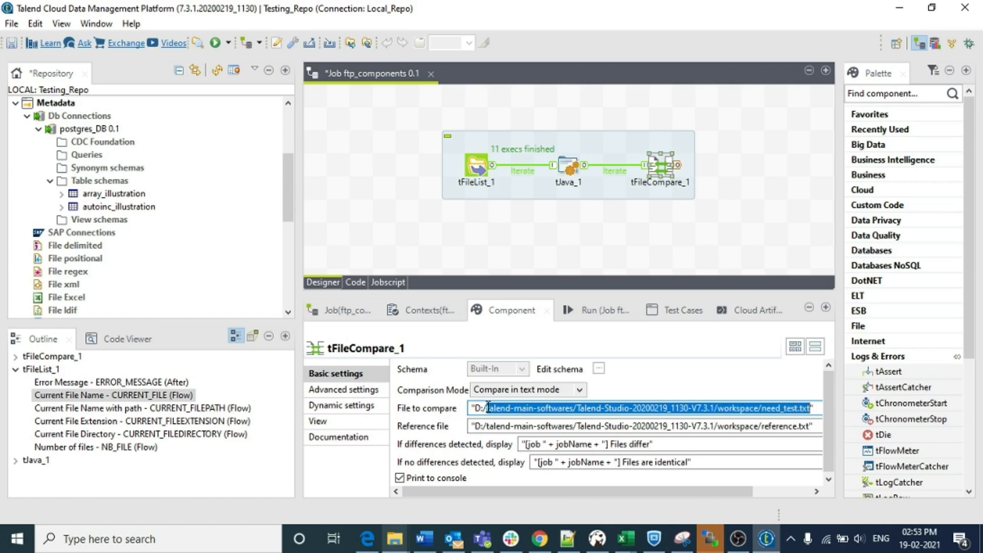
key("ctrl+x")
Check the full path of the talend videos folder again in File Explorer and return to Talend.
mouse_move(423, 547)
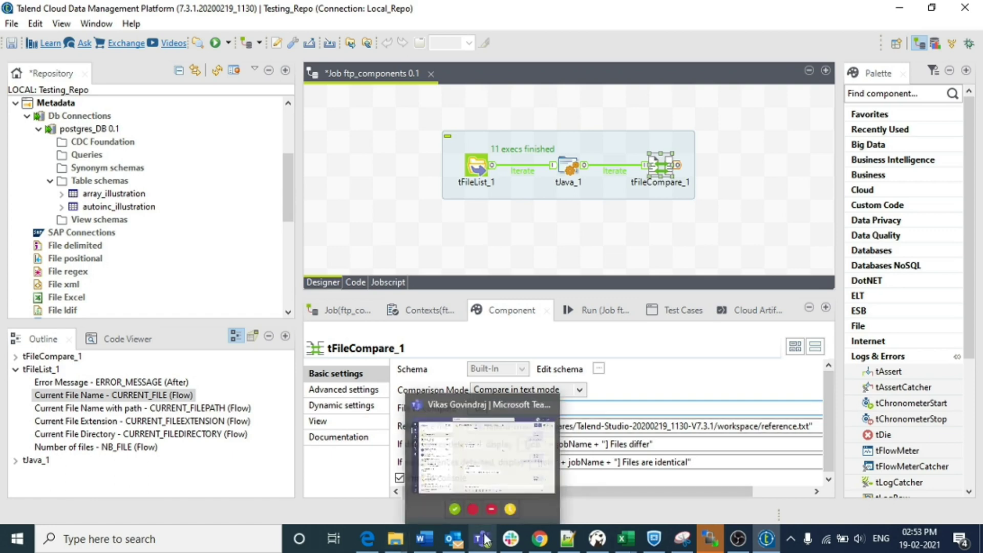
mouse_move(394, 540)
left_click(339, 466)
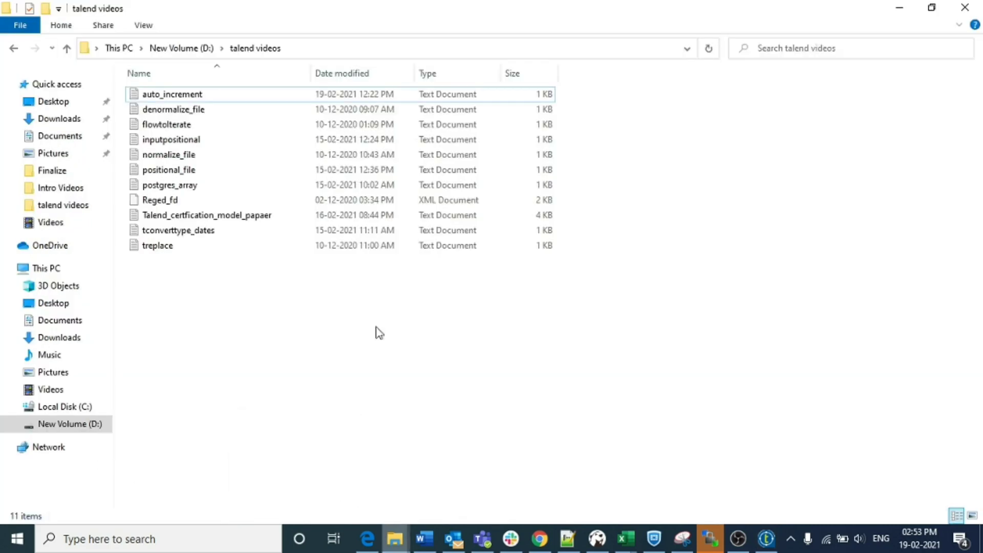
left_click(404, 48)
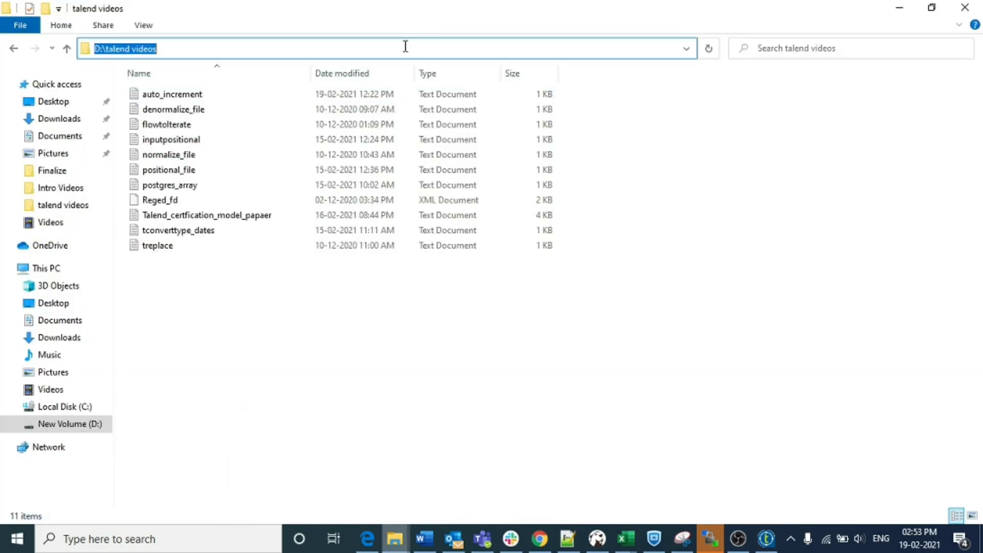
left_click(783, 261)
left_click(899, 8)
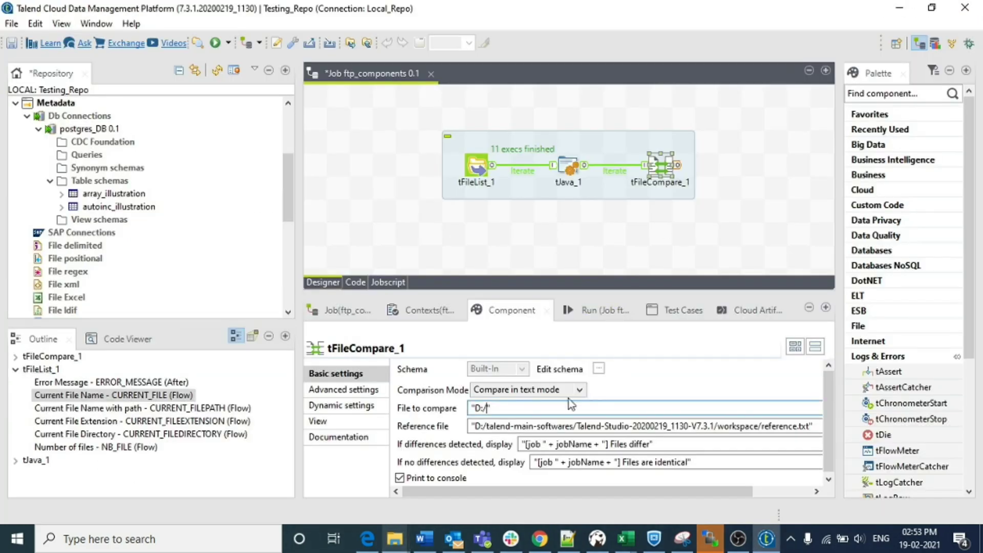
Copy the "D:/" value from File to compare and replace the whole Reference file path with it.
left_click_drag(491, 408, 452, 413)
key("ctrl+c")
left_click(525, 426)
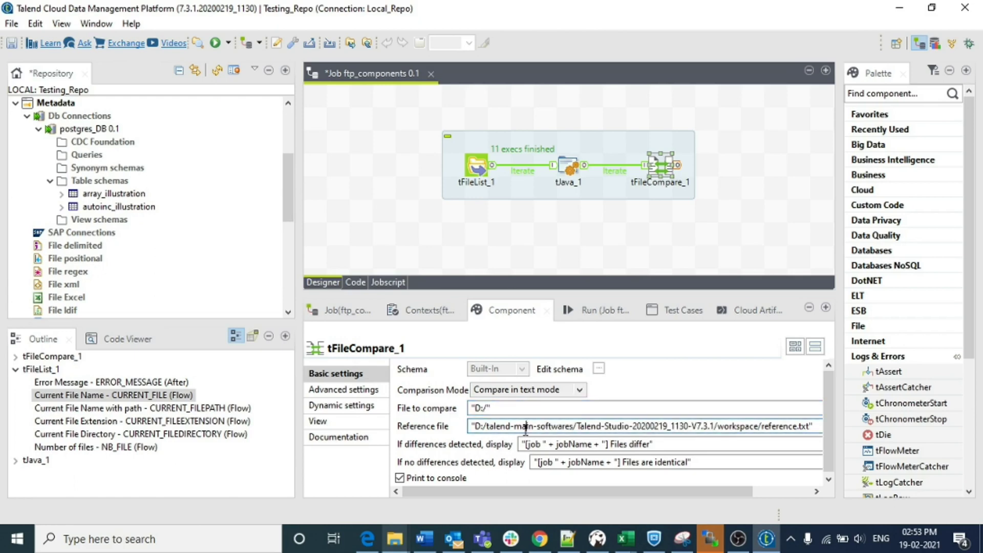
key("ctrl+a")
key("ctrl+v")
Set File to compare to "D:/talend videos/"+context.inputfile, choosing the inputfile context variable from the suggestions.
left_click(502, 408)
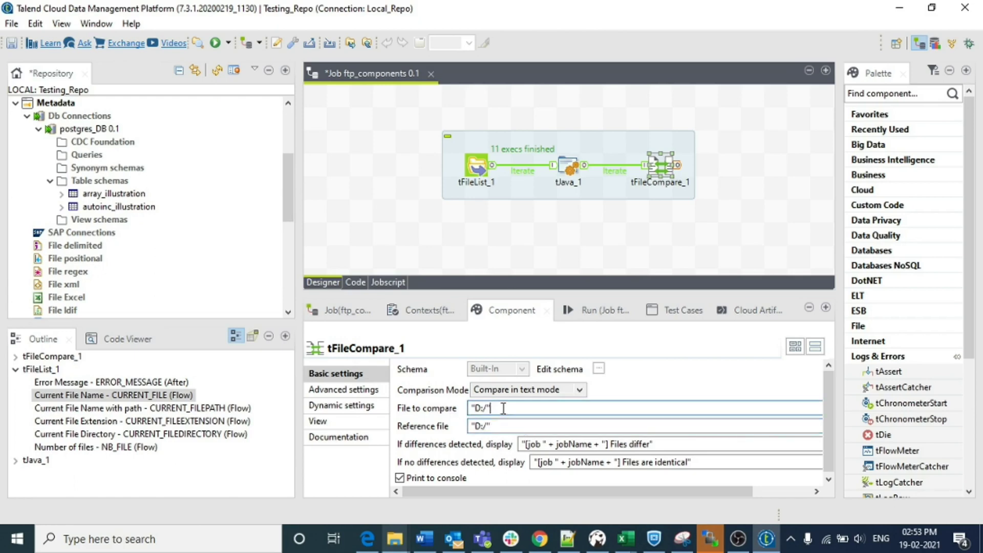
type("+")
type("talend v")
type("ideos")
type("/\"+")
type("con")
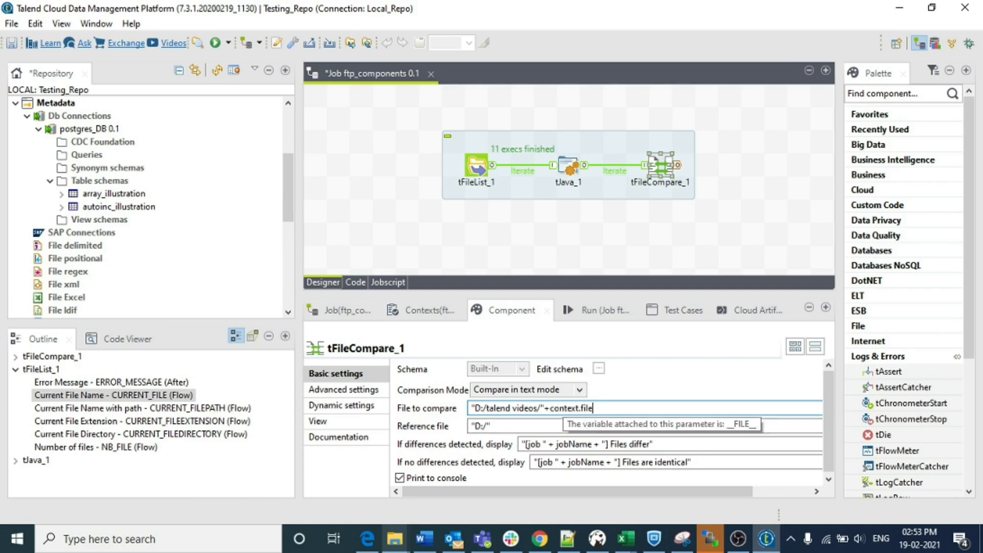
type("text.in")
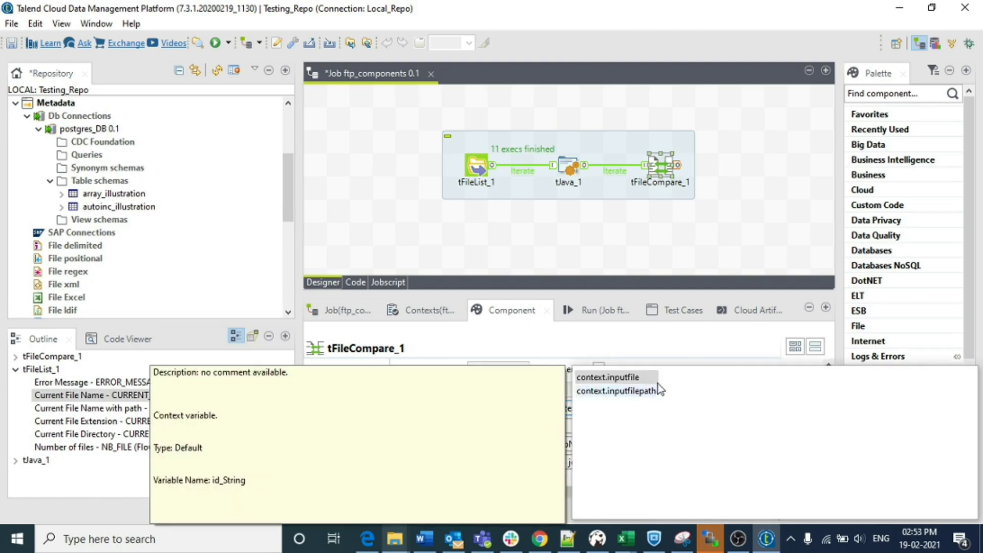
double_click(638, 378)
left_click(515, 426)
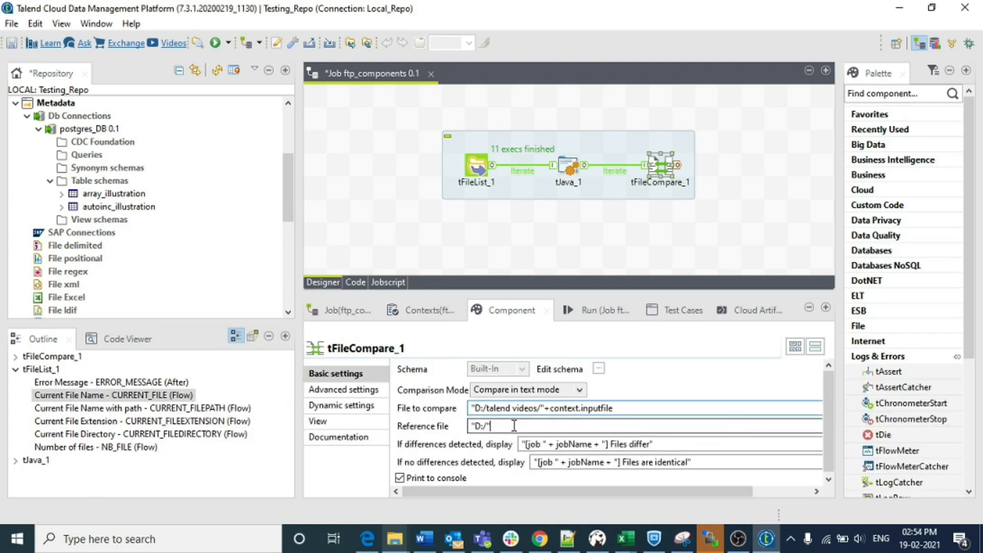
Set Reference file of tFileCompare_1 to "D:/fromremote/"+context.inputfile, choosing the inputfile context variable from the suggestions.
type("from")
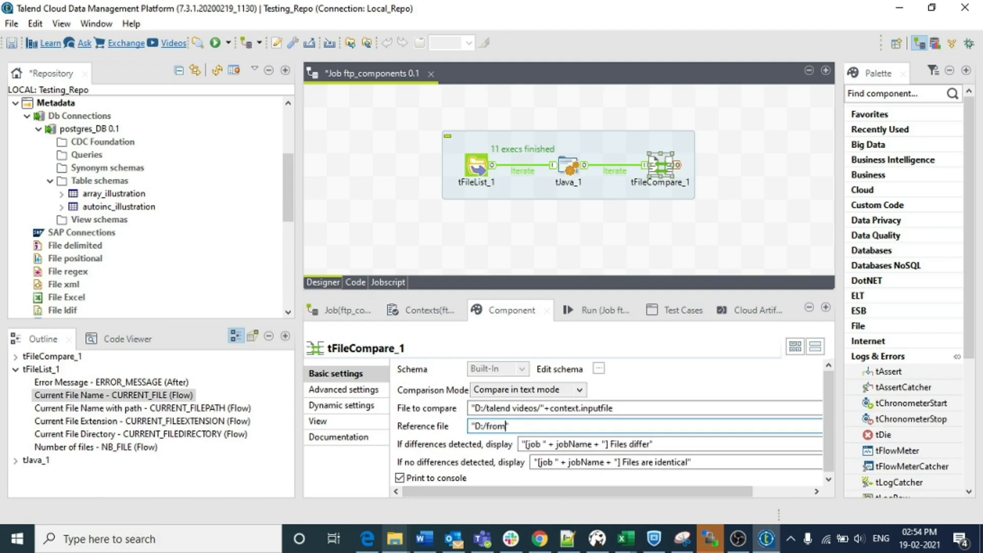
type("remo")
type("te/\"+context.")
key("ctrl+space")
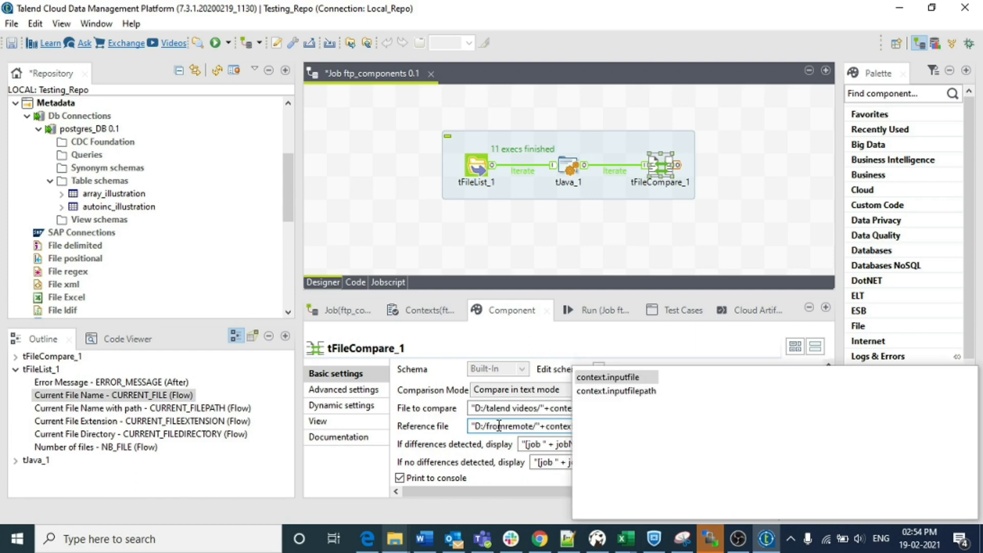
double_click(629, 378)
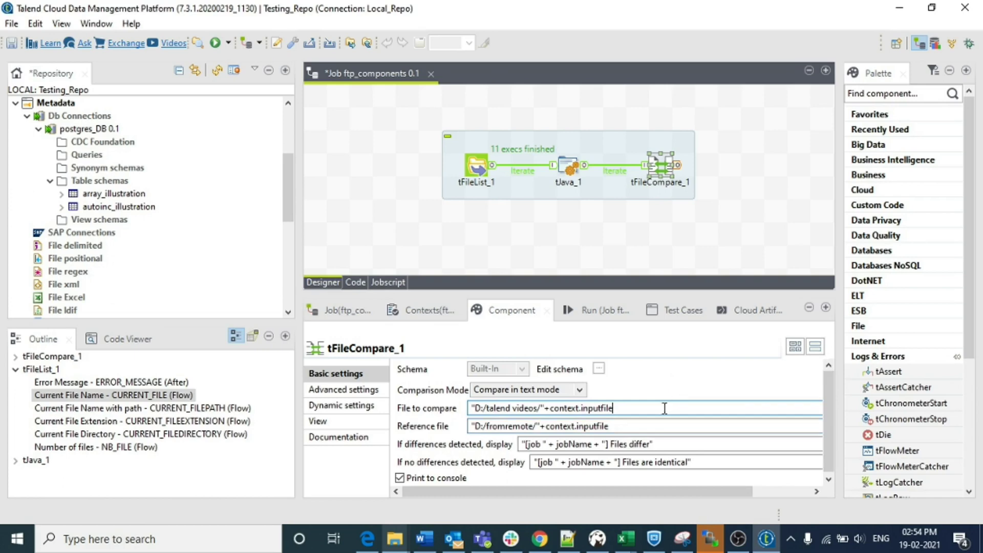
Replace jobName with context.inputfile in the message displayed when differences are detected.
left_click(581, 443)
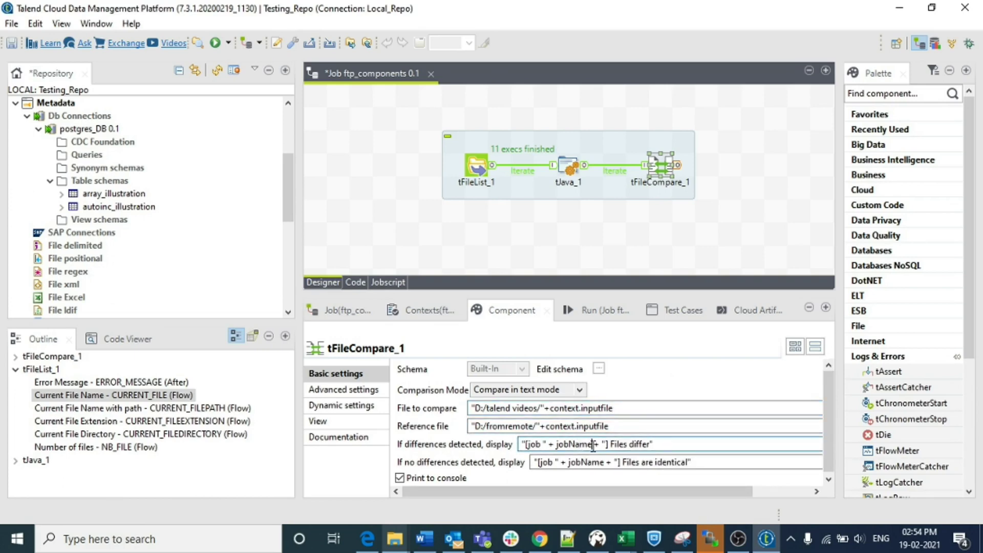
left_click_drag(593, 445, 555, 450)
type("context")
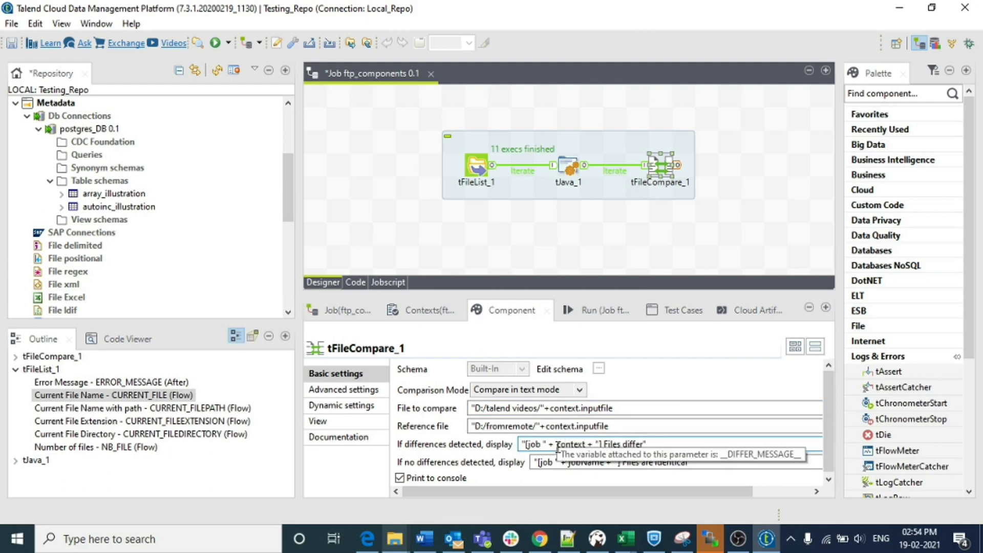
type(".")
key("ctrl+space")
double_click(647, 377)
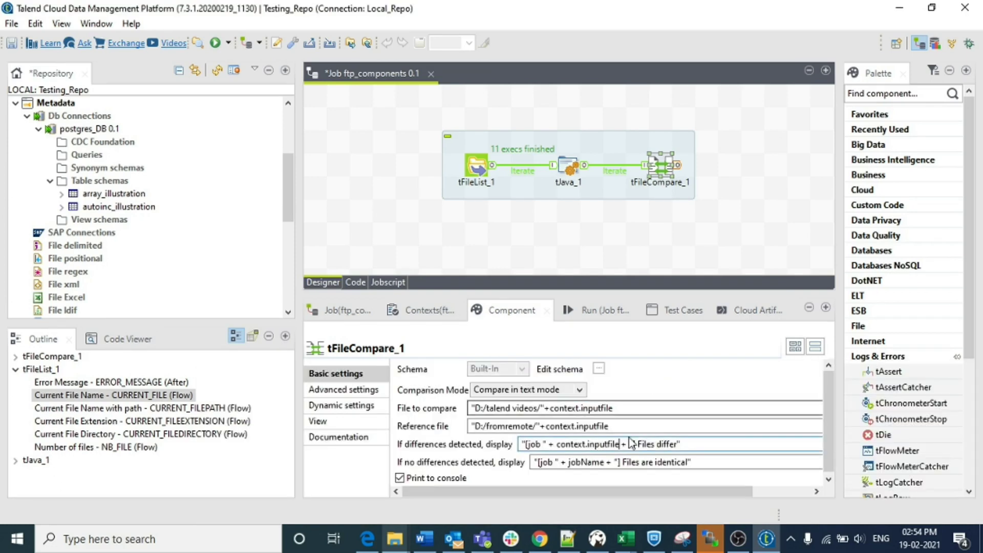
Replace jobName with context.inputfile in the message displayed when no differences are detected.
left_click_drag(605, 462, 568, 462)
type("context")
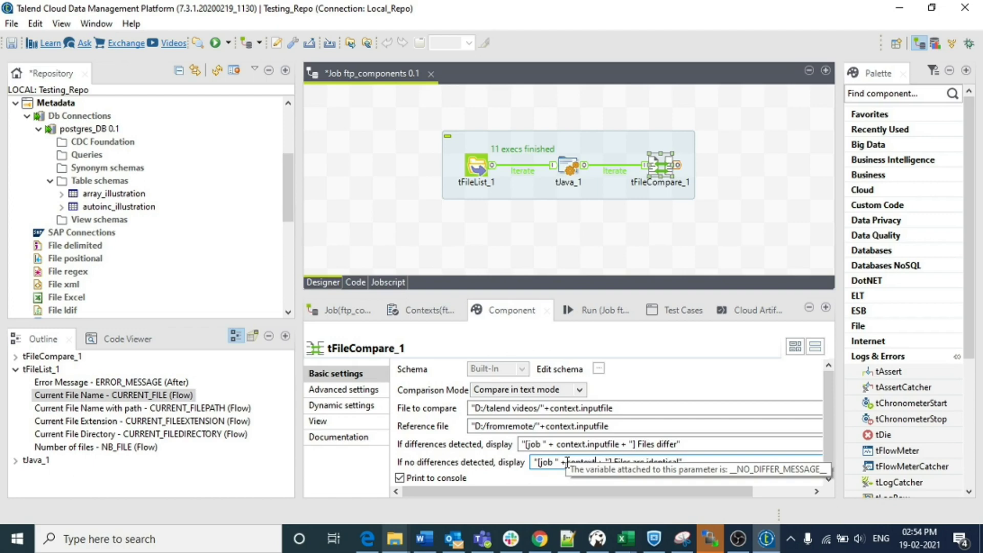
key("ctrl+space")
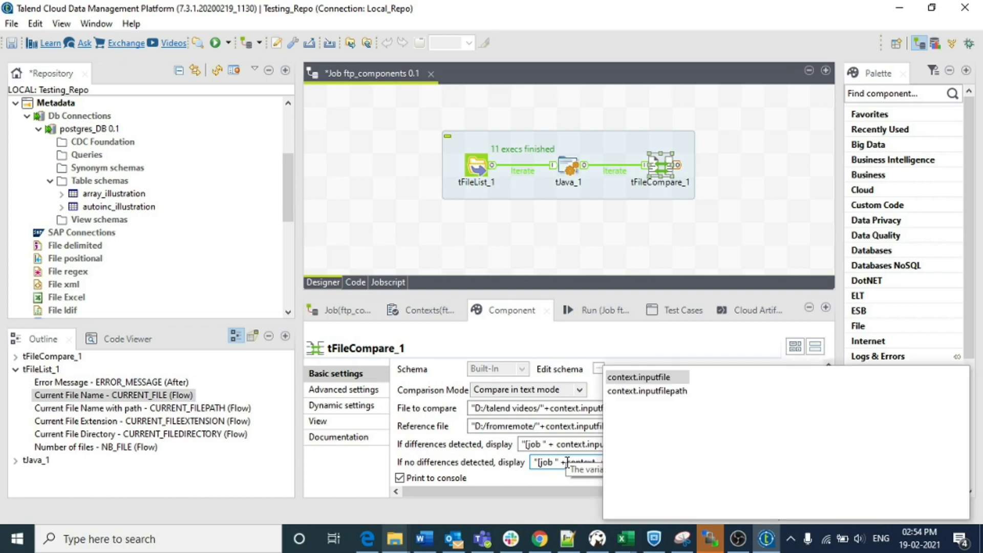
double_click(663, 379)
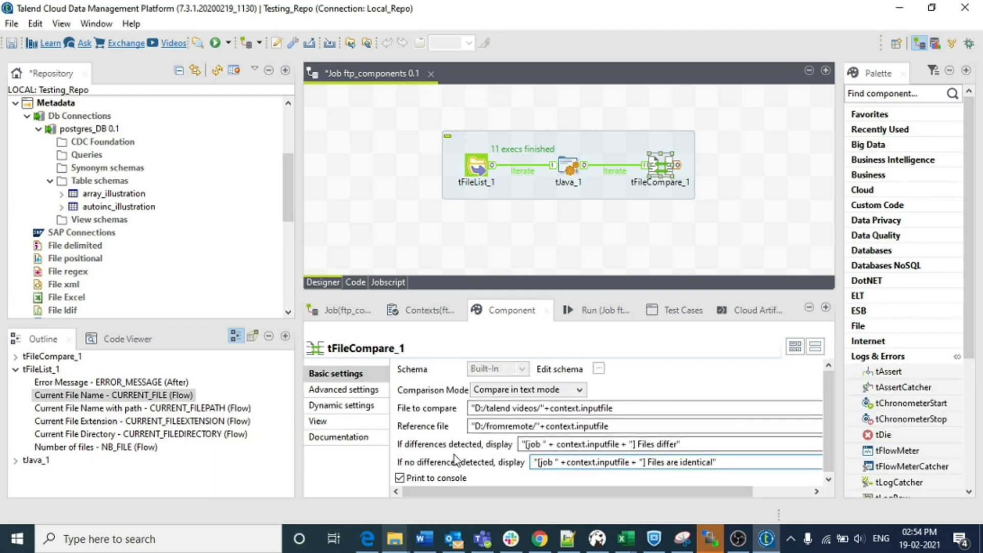
Remove the leading "[job " + part from both display messages so they start with context.inputfile.
double_click(546, 443)
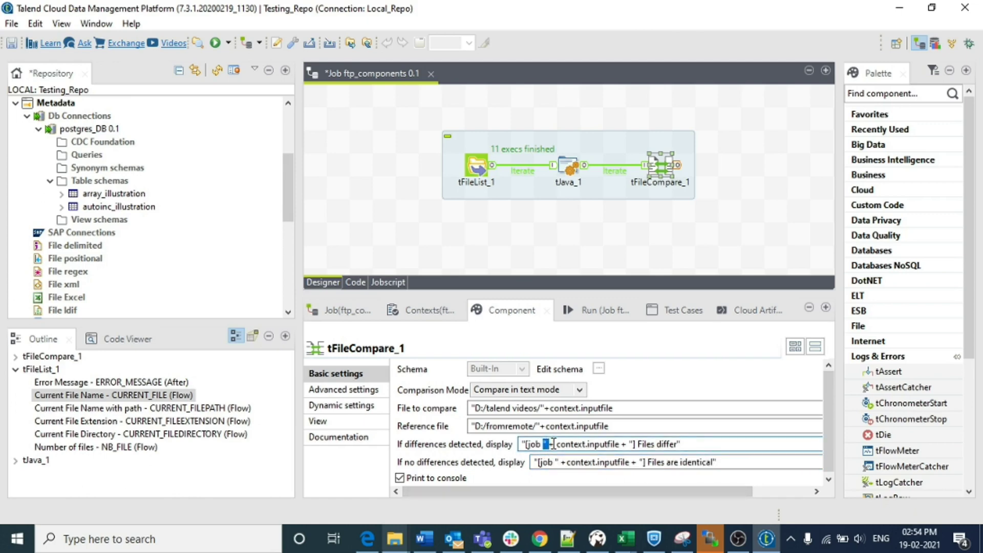
left_click_drag(553, 443, 504, 444)
key("BackSpace")
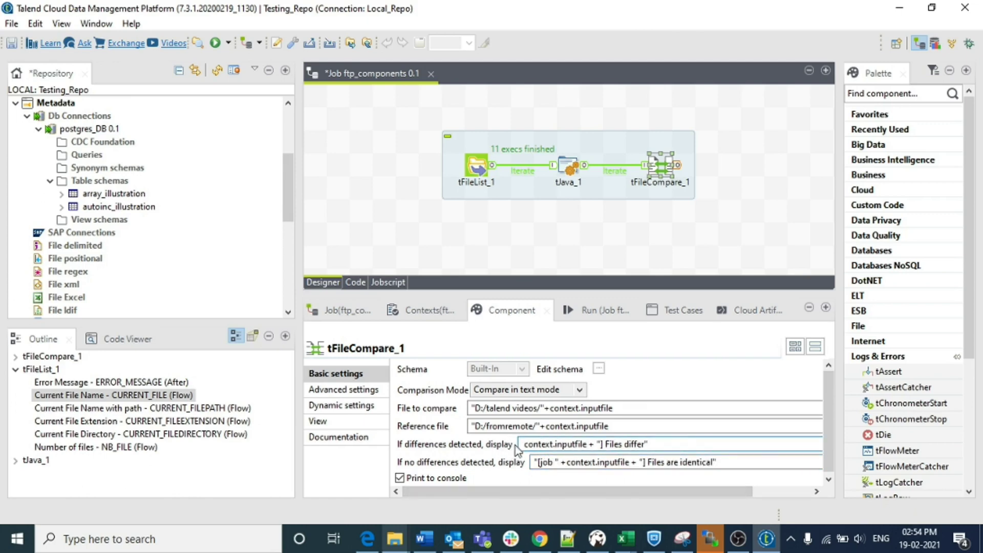
left_click_drag(567, 462, 527, 463)
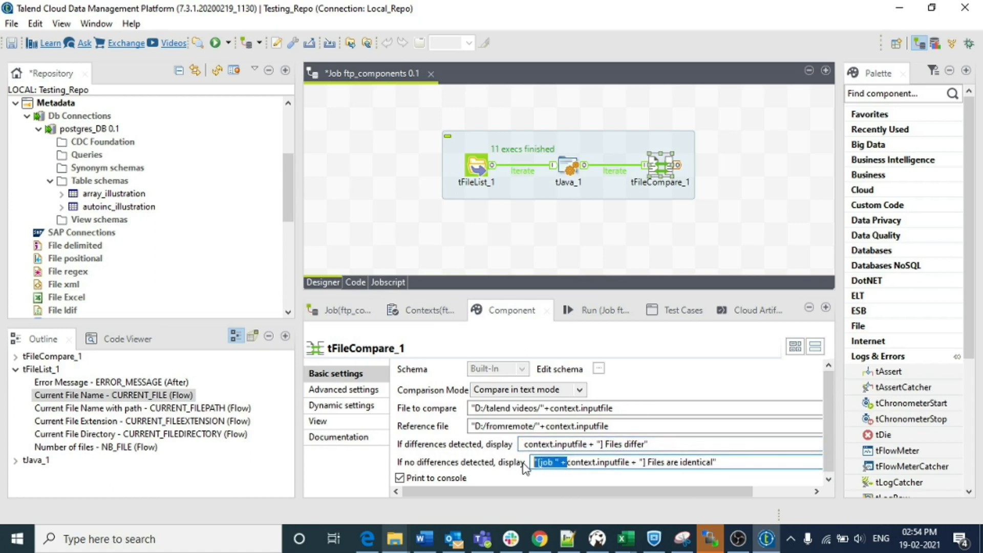
key("BackSpace")
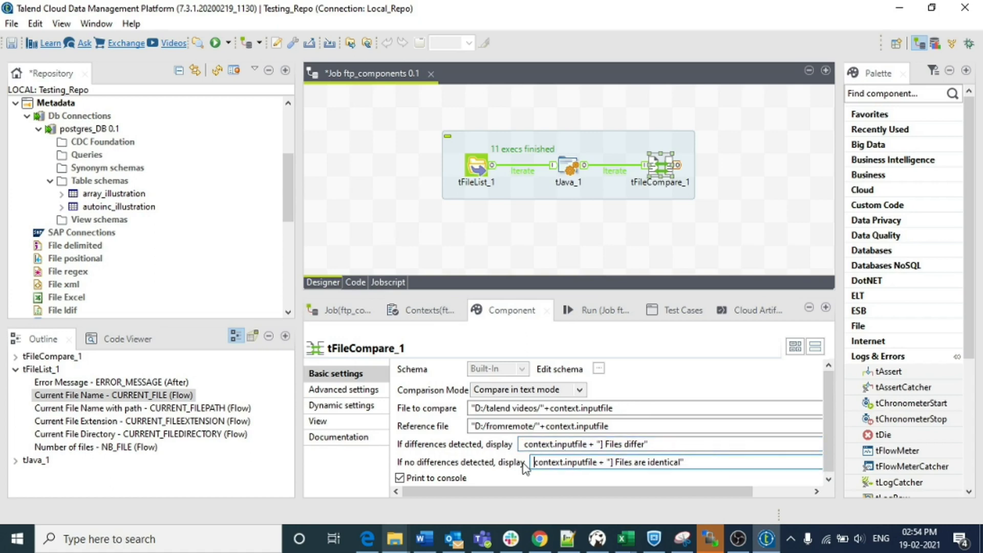
Replace the closing bracket before the text with -> in both the differences and the no-differences message.
left_click(605, 445)
key("BackSpace")
type("->")
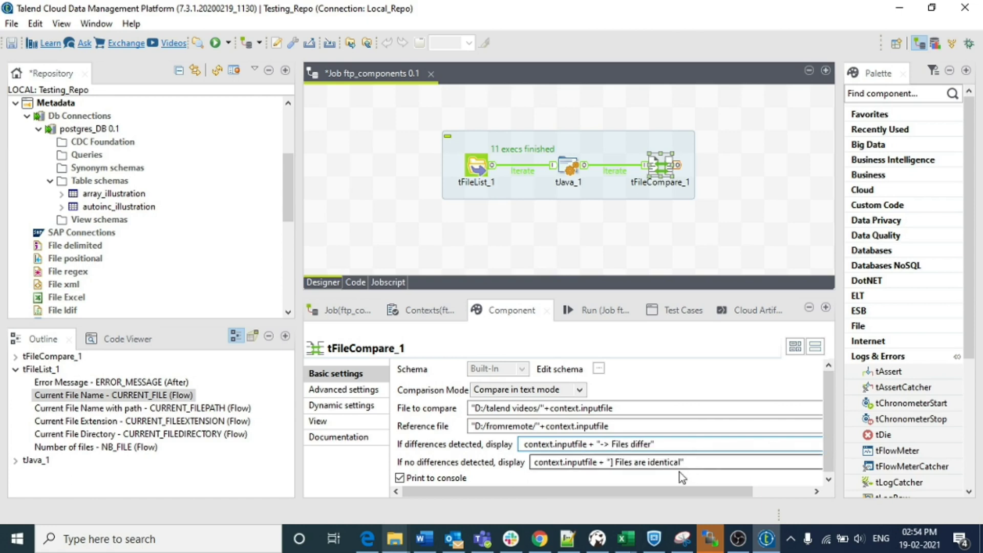
left_click(617, 462)
key("BackSpace")
type("-")
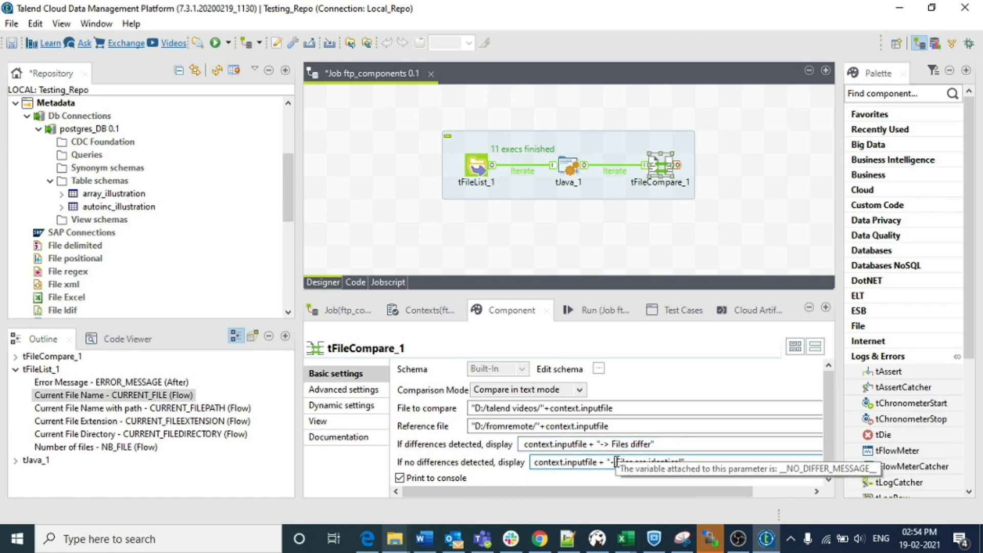
type(">")
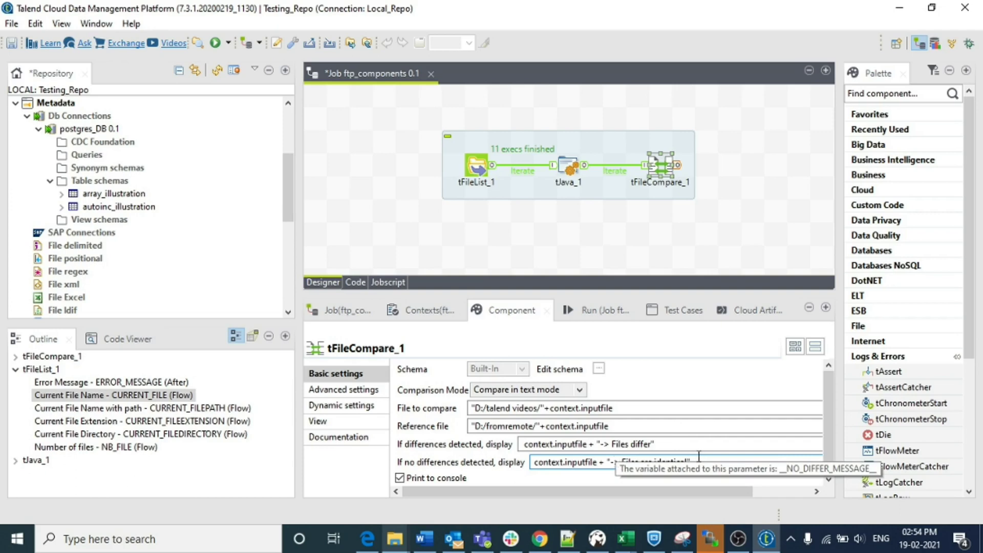
Change "Files" to "File" in the differences message, keep "Files are identical" in the other, and save the job.
left_click(648, 444)
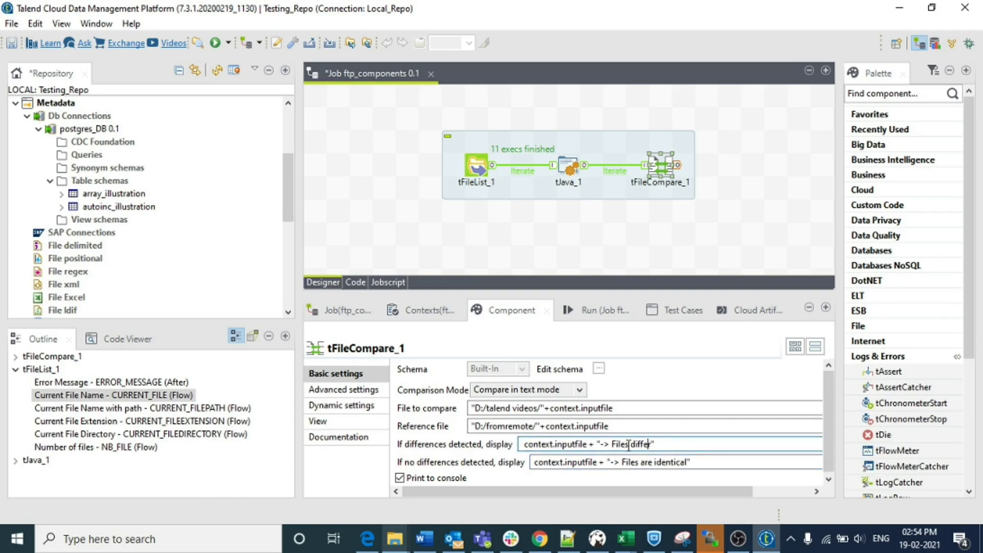
key("BackSpace")
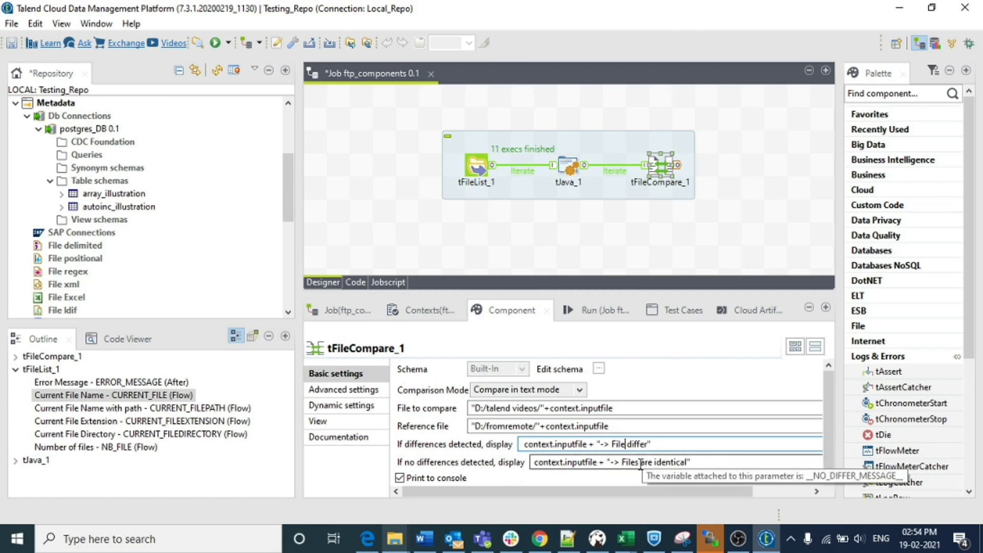
left_click(640, 463)
key("BackSpace")
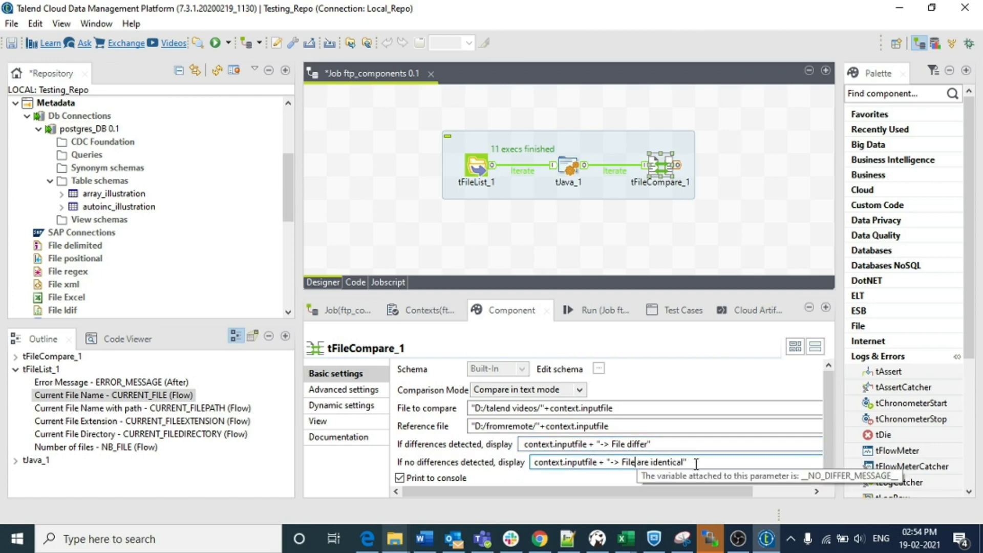
type("s")
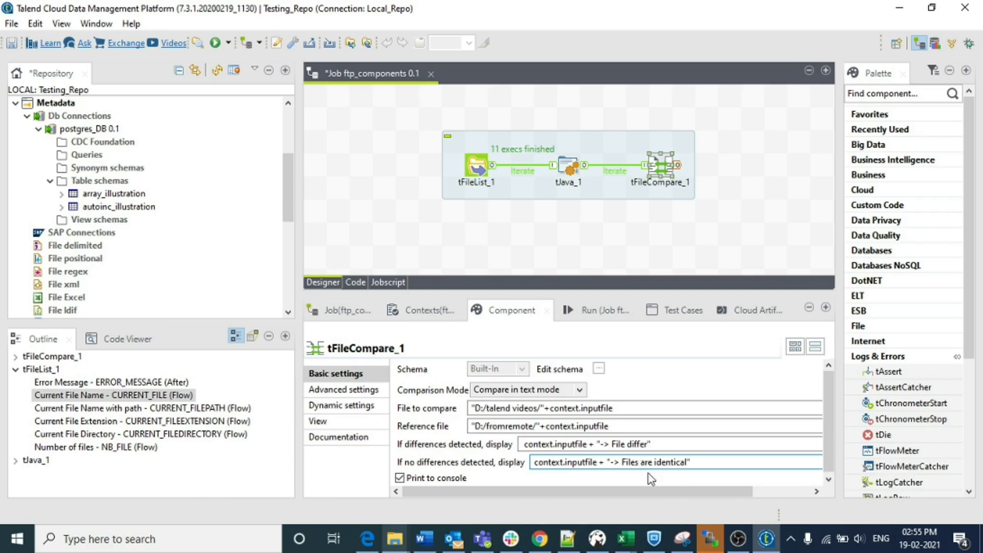
scroll(584, 478, "down", 1)
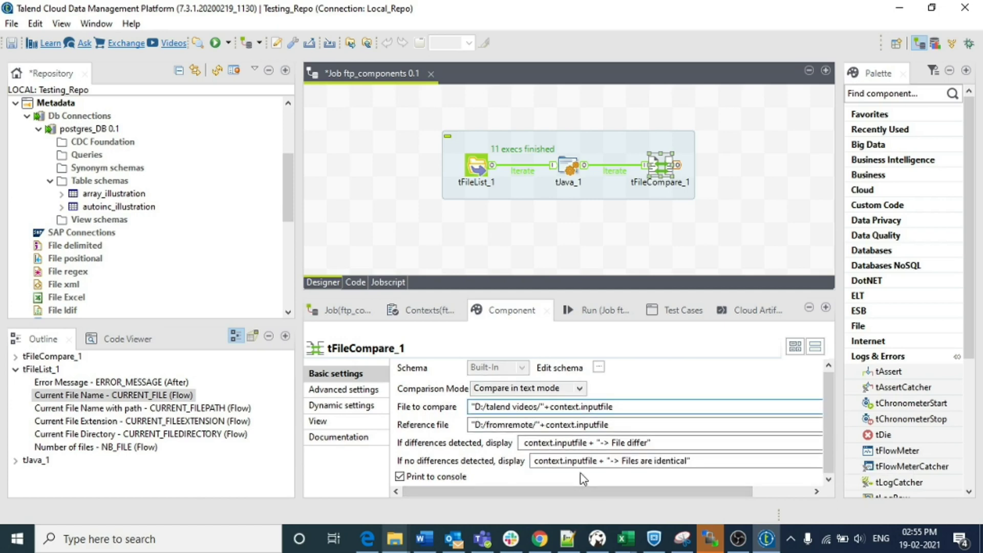
key("ctrl+s")
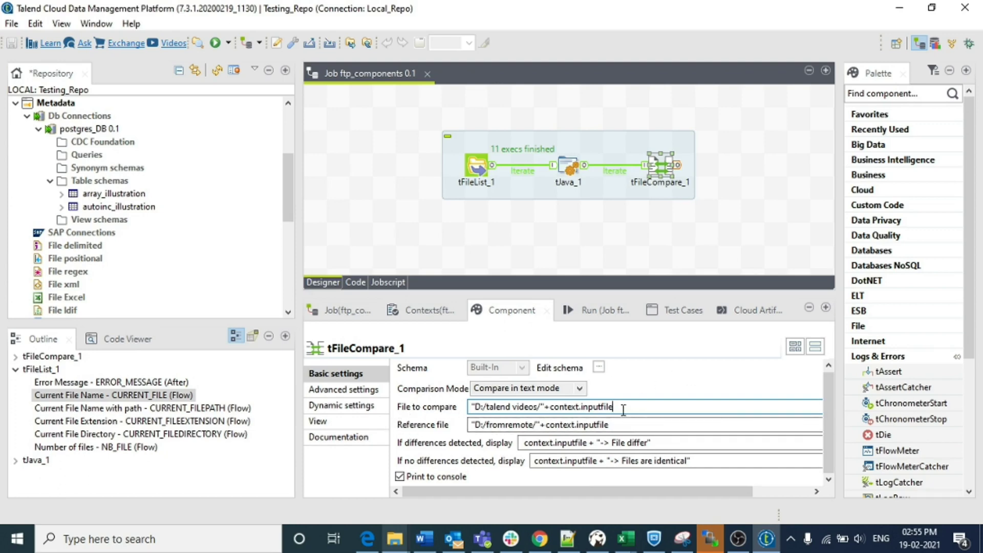
Review the File to compare, Reference file and both display message expressions of tFileCompare_1.
left_click_drag(623, 408, 517, 408)
left_click_drag(616, 424, 470, 426)
left_click(647, 422)
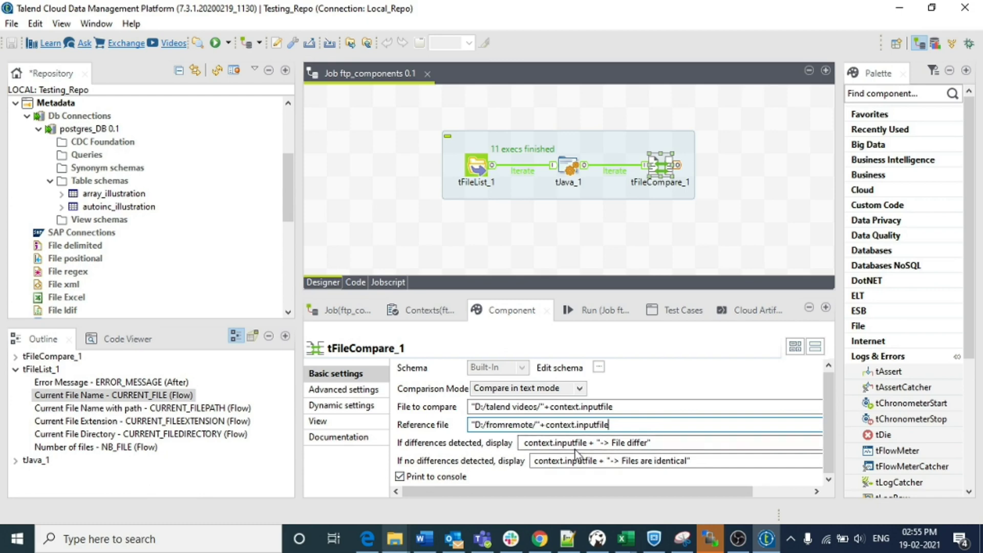
left_click_drag(659, 443, 514, 444)
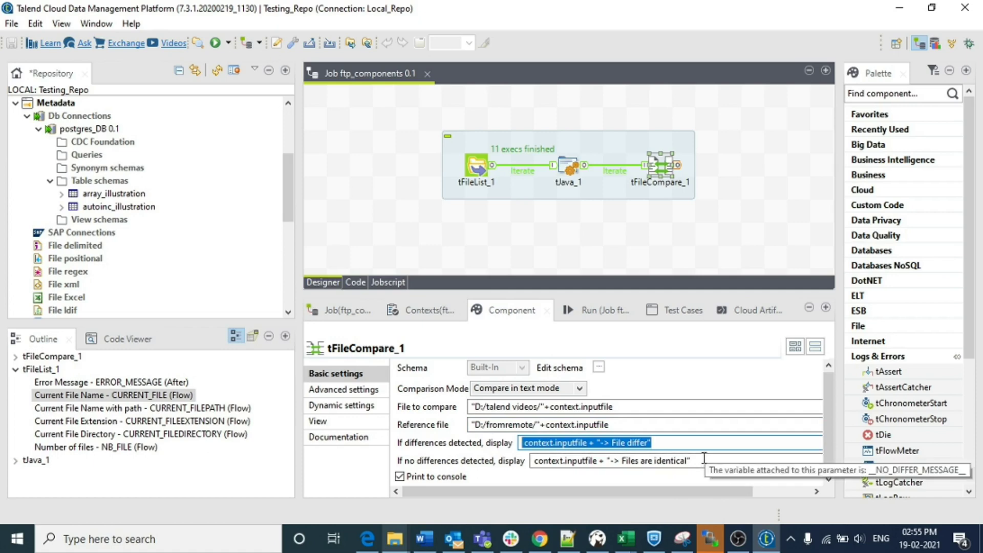
left_click_drag(693, 461, 545, 456)
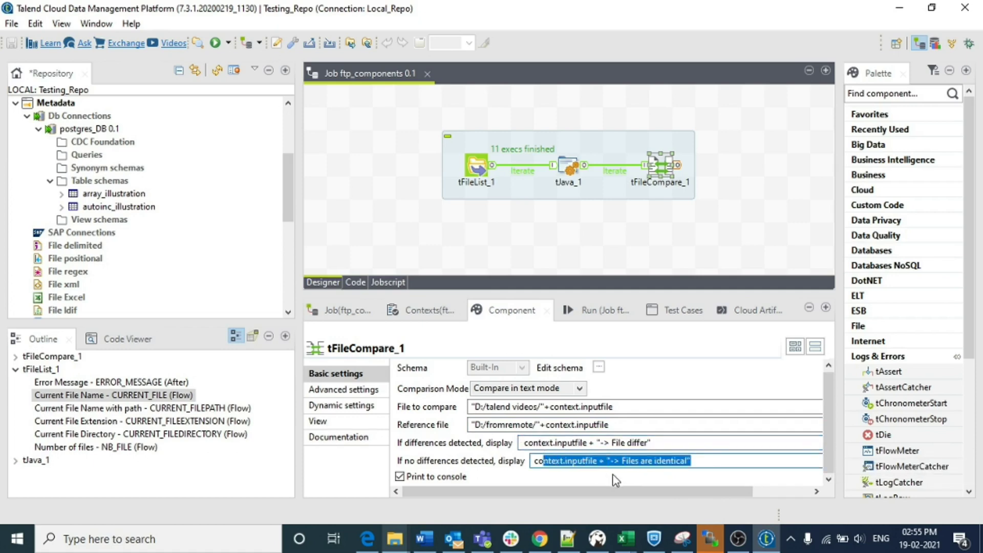
left_click_drag(617, 407, 518, 406)
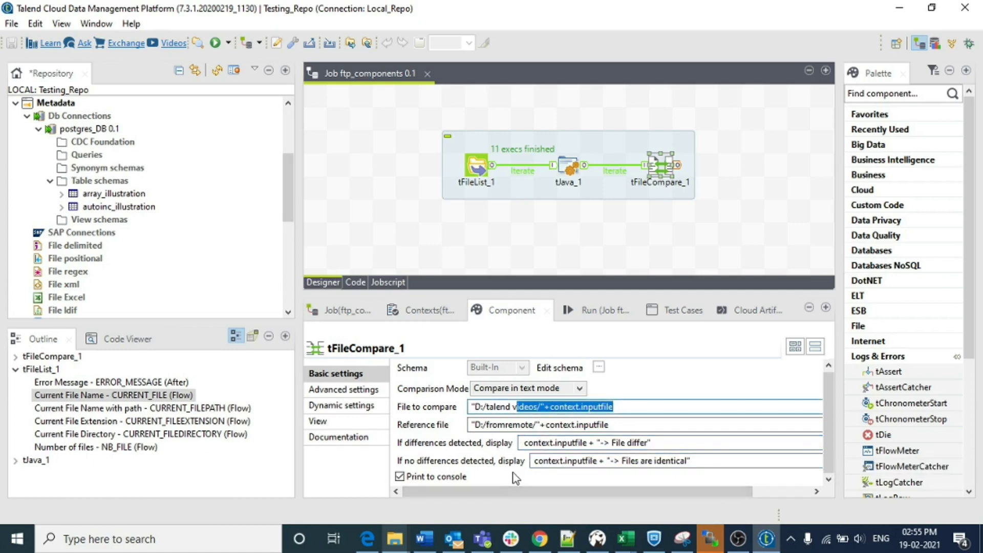
left_click(646, 406)
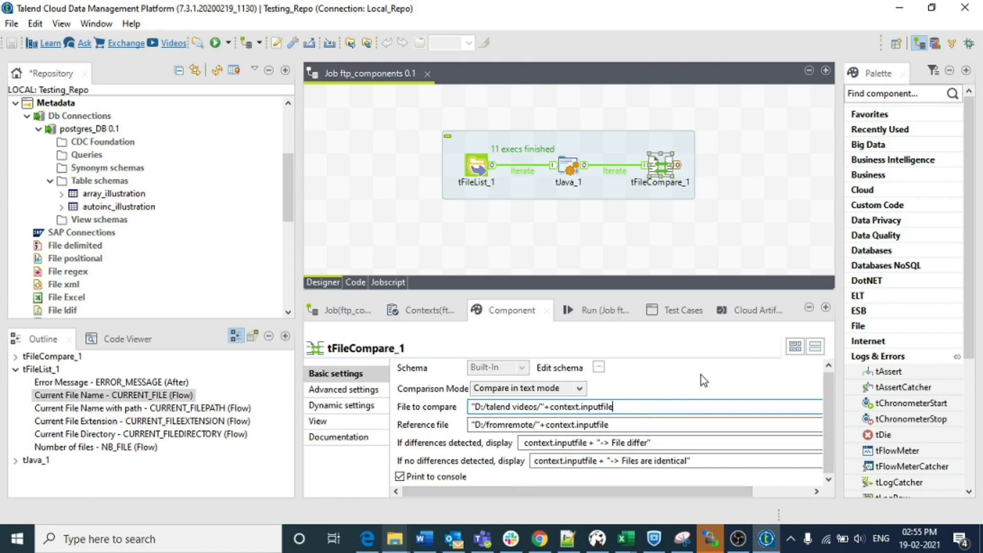
left_click(640, 246)
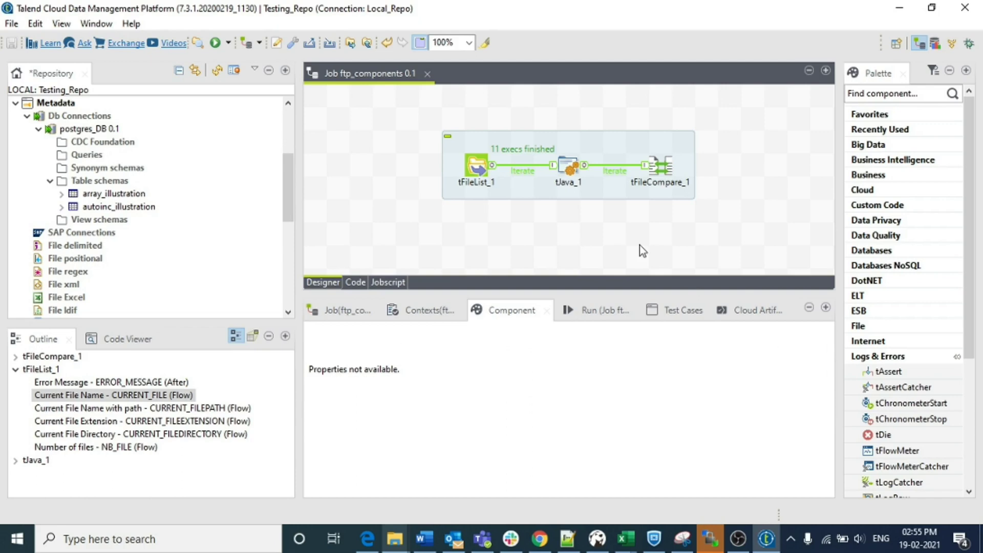
Run the ftp_components job from its Basic Run settings.
left_click(661, 167)
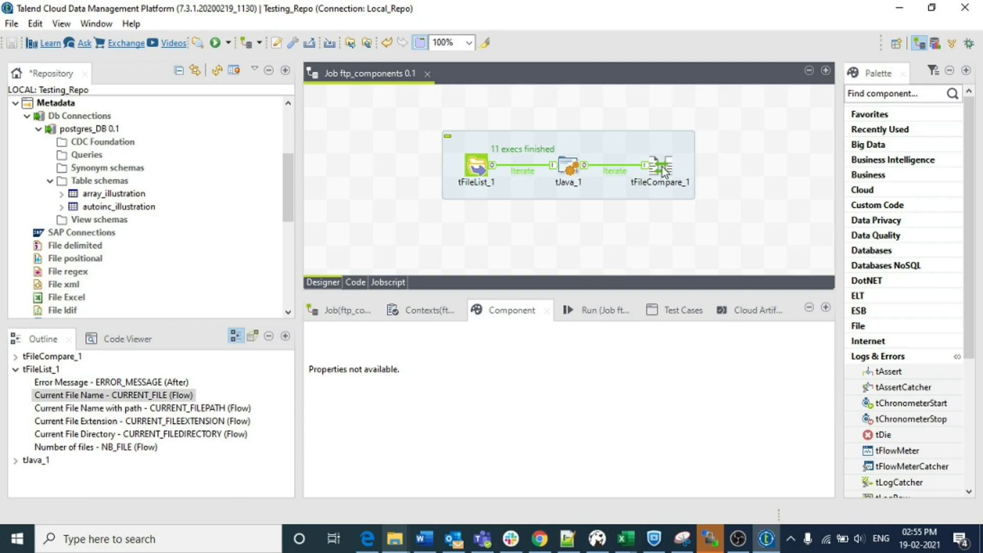
left_click(597, 312)
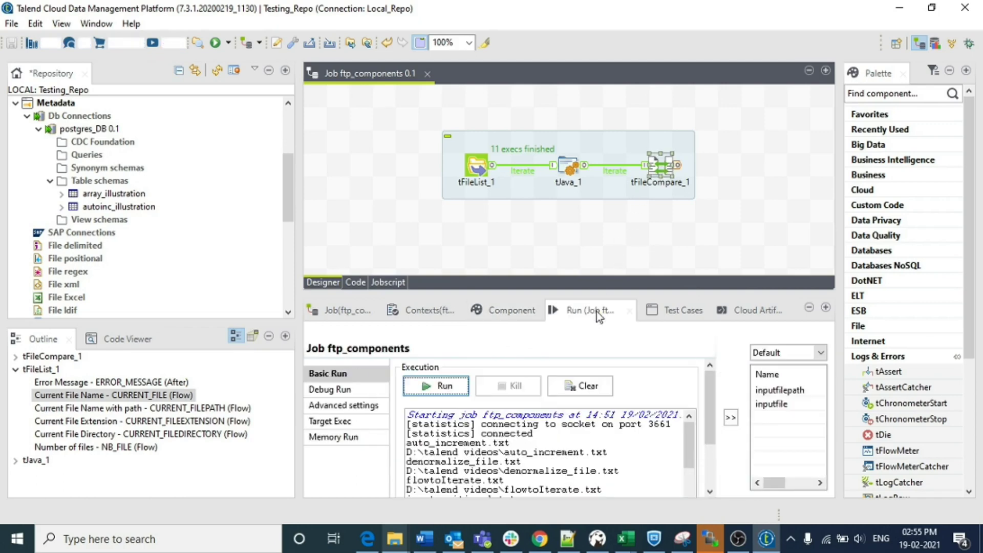
left_click(453, 387)
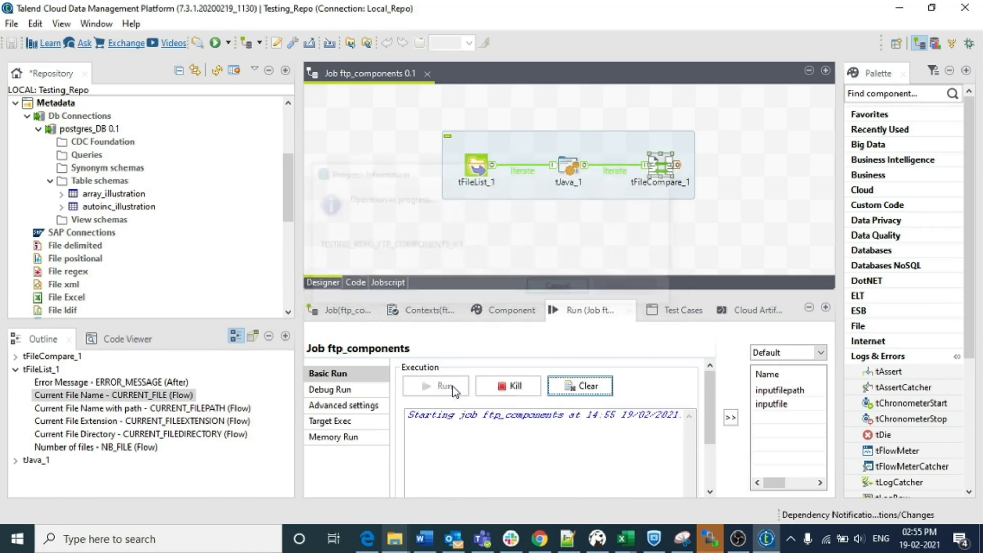
Recheck the tFileCompare_1 settings, then maximize the run output and examine the comparison message for each file, starting with auto_increment.txt.
double_click(660, 172)
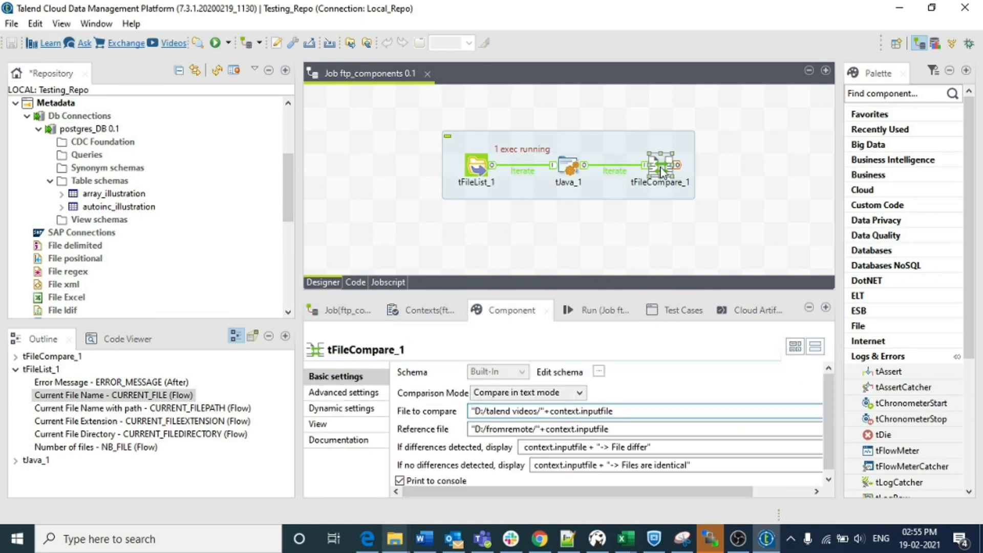
left_click(590, 308)
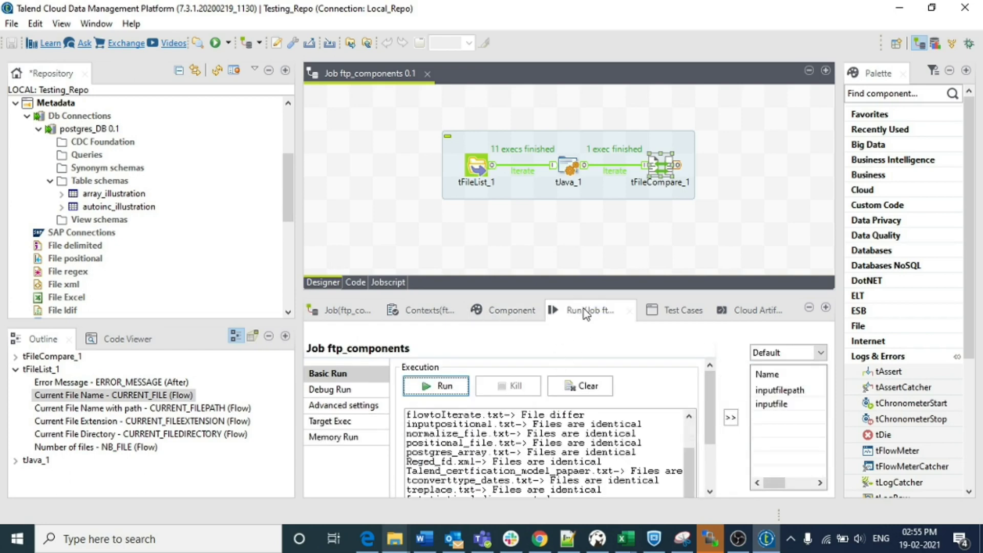
double_click(584, 310)
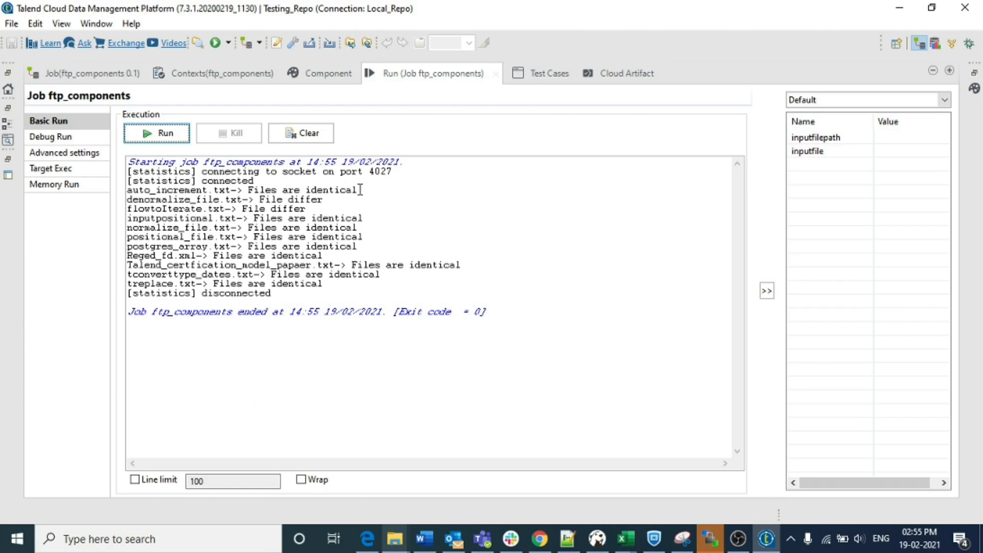
left_click_drag(360, 190, 128, 190)
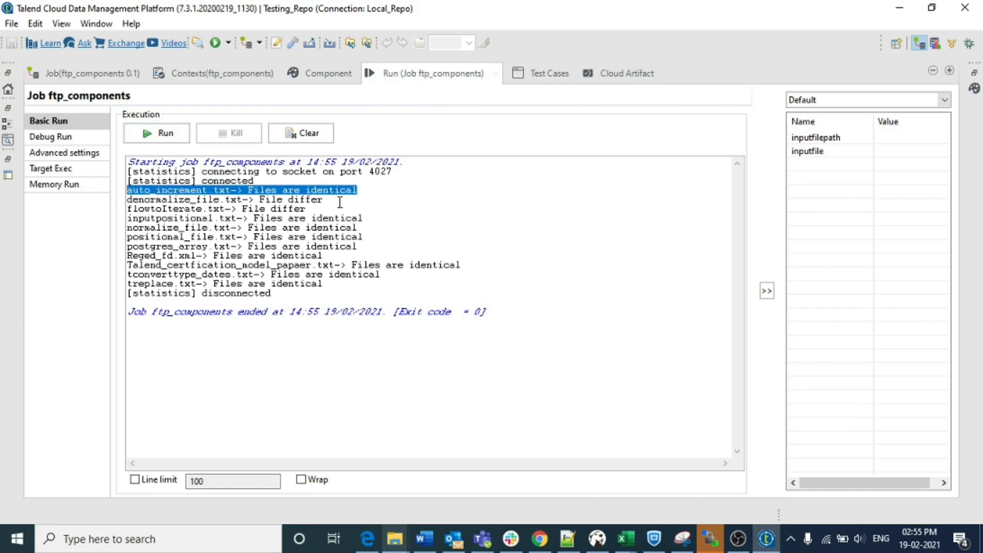
Examine the comparison messages for denormalize_file.txt, flowtoIterate.txt and the remaining files in the run output.
left_click_drag(332, 201, 119, 199)
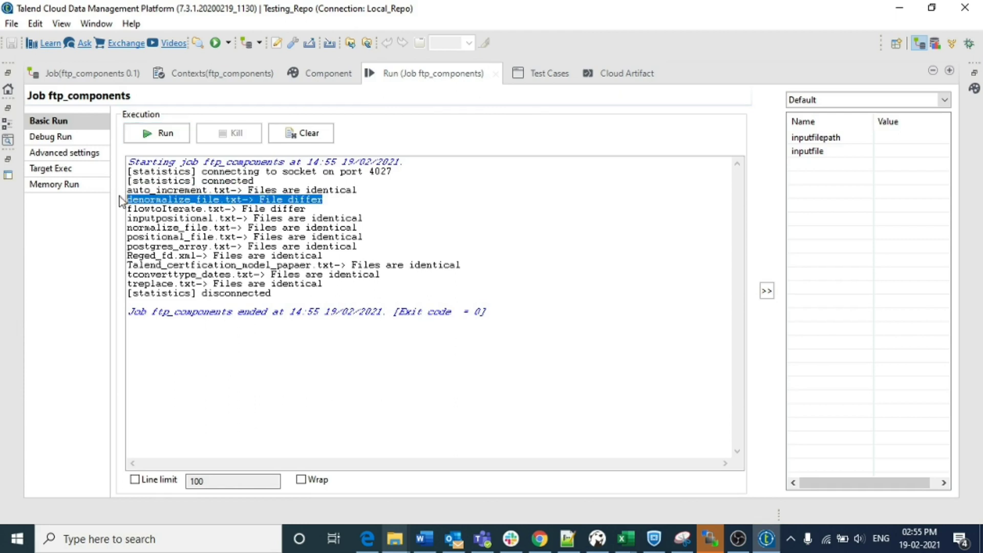
left_click_drag(321, 209, 92, 206)
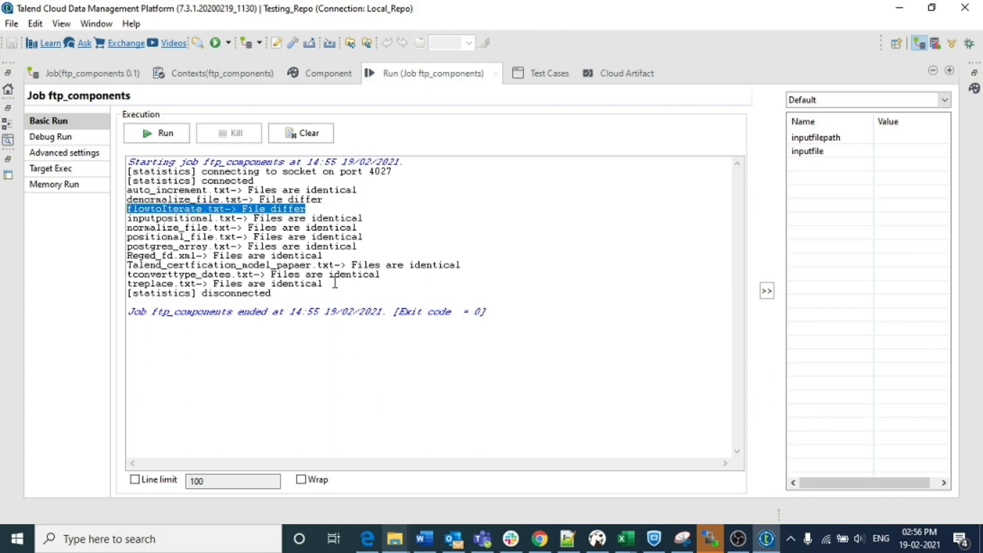
left_click_drag(326, 288, 123, 209)
left_click(283, 229)
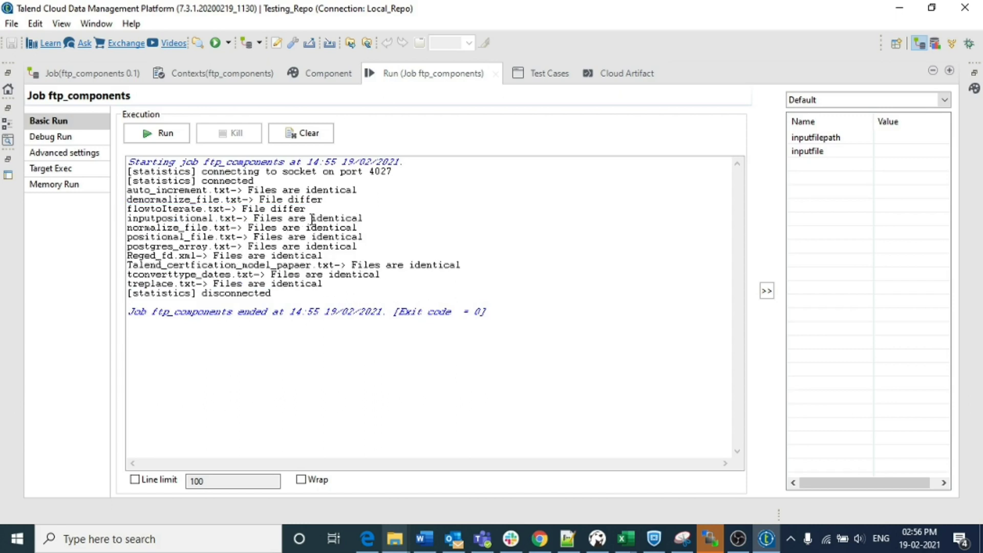
left_click_drag(309, 209, 245, 200)
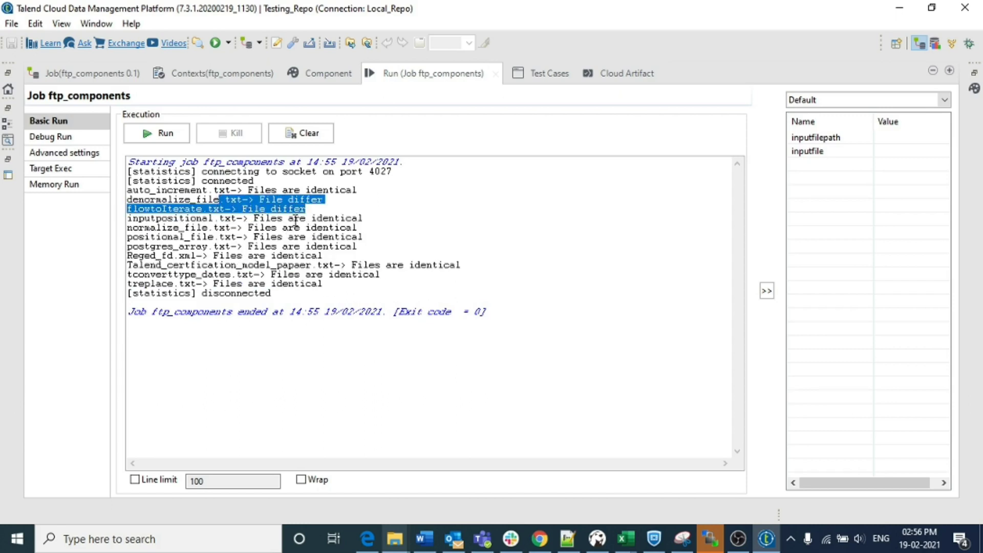
left_click(317, 228)
Switch to File Explorer, go from talend videos to D:/fromremote and open auto_increment in Notepad++.
left_click(398, 543)
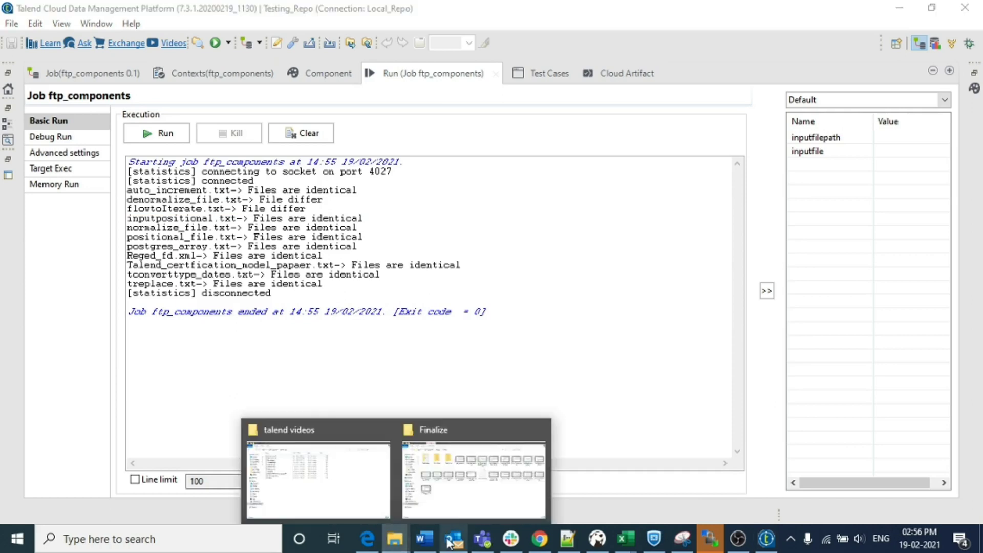
left_click(364, 482)
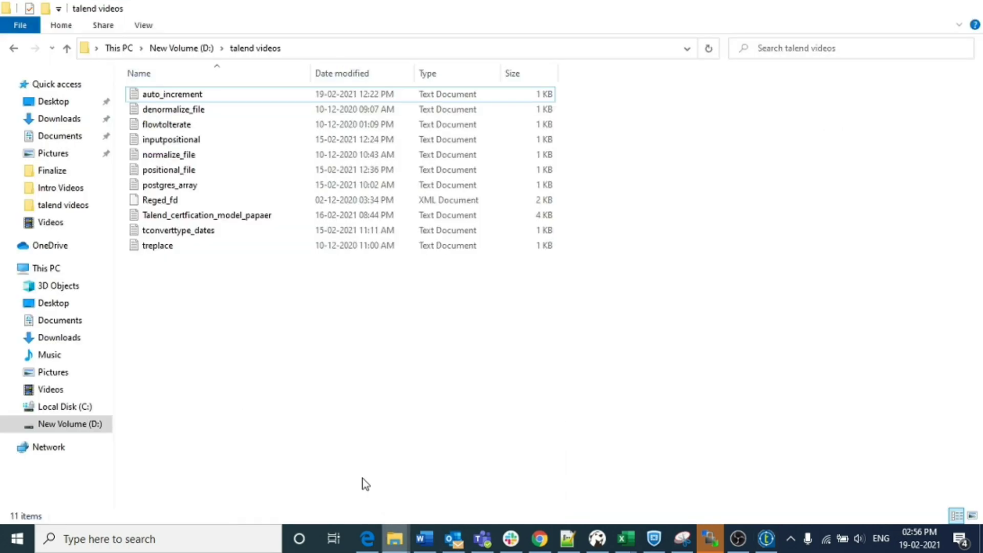
left_click(264, 113)
left_click(307, 353)
key("alt+Up")
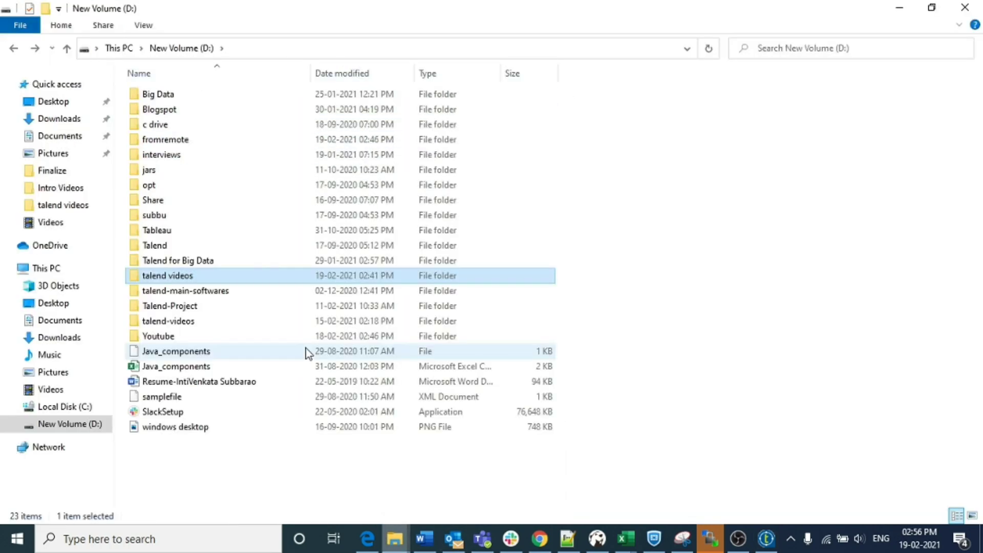
double_click(180, 142)
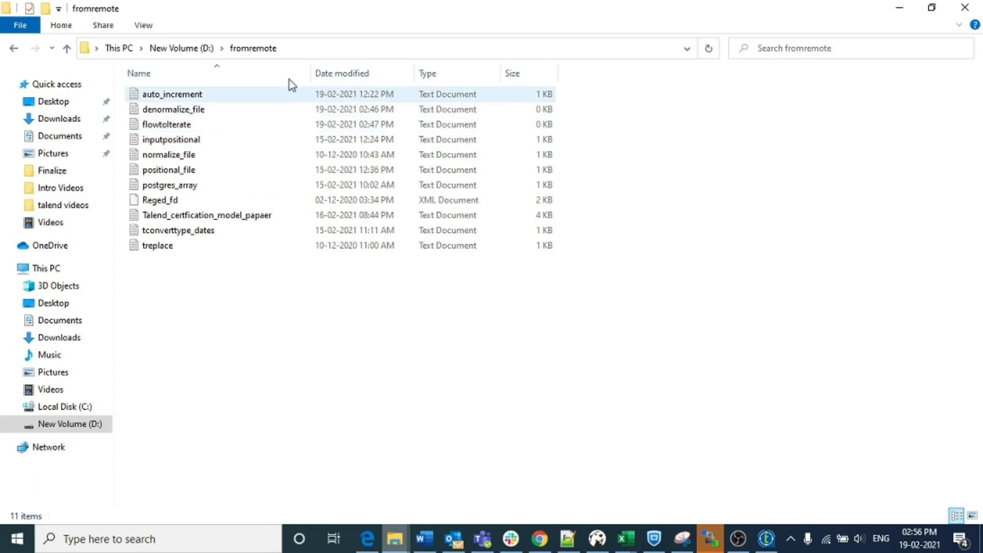
left_click(244, 93)
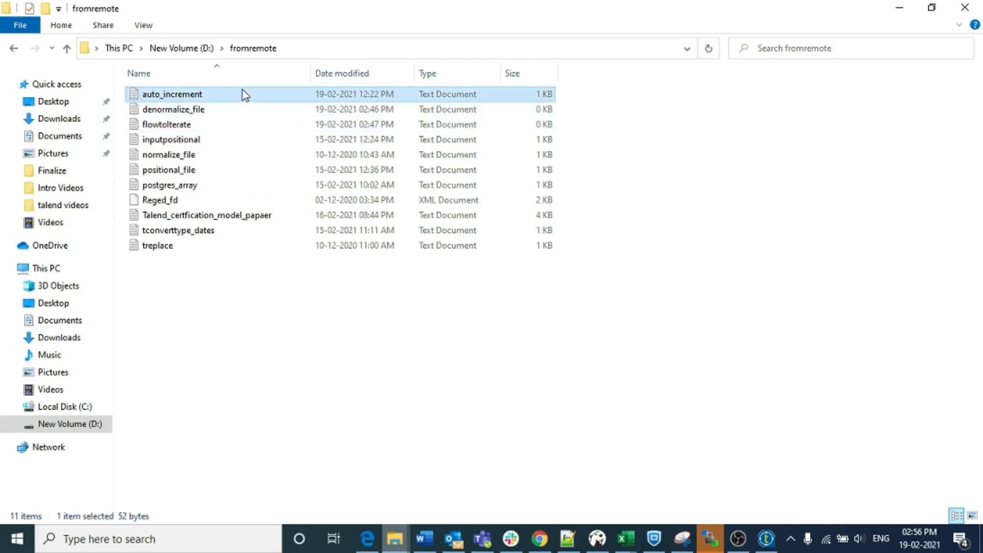
right_click(242, 90)
left_click(282, 165)
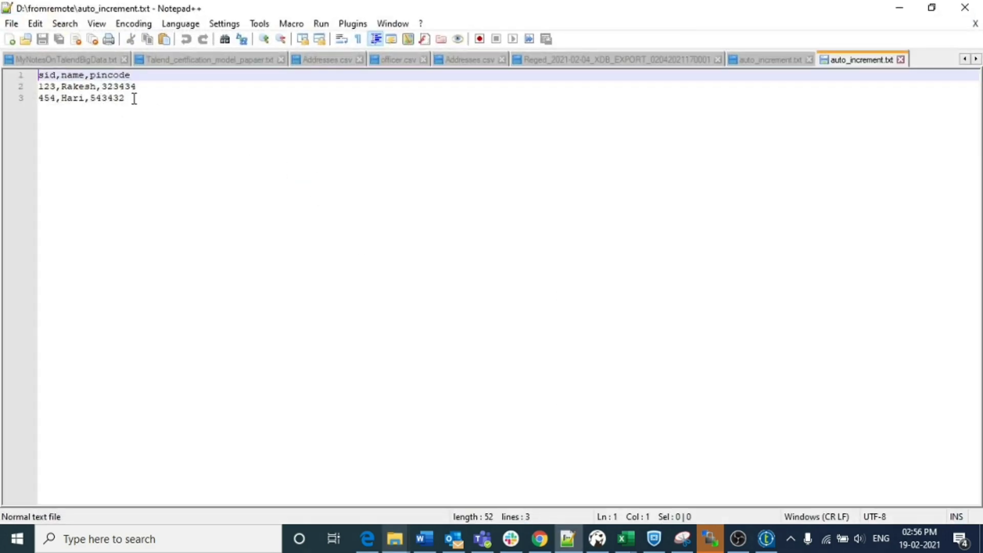
Delete the last data row of D:\fromremote\auto_increment.txt together with its line break, save the file and minimize the editor.
left_click_drag(134, 98, 35, 99)
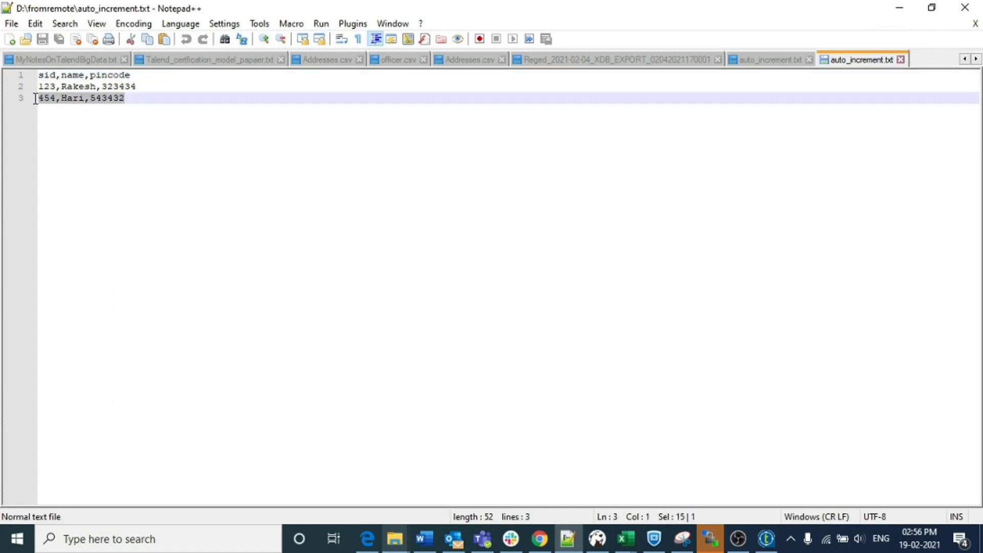
key("BackSpace")
key("BackSpace")
key("ctrl+s")
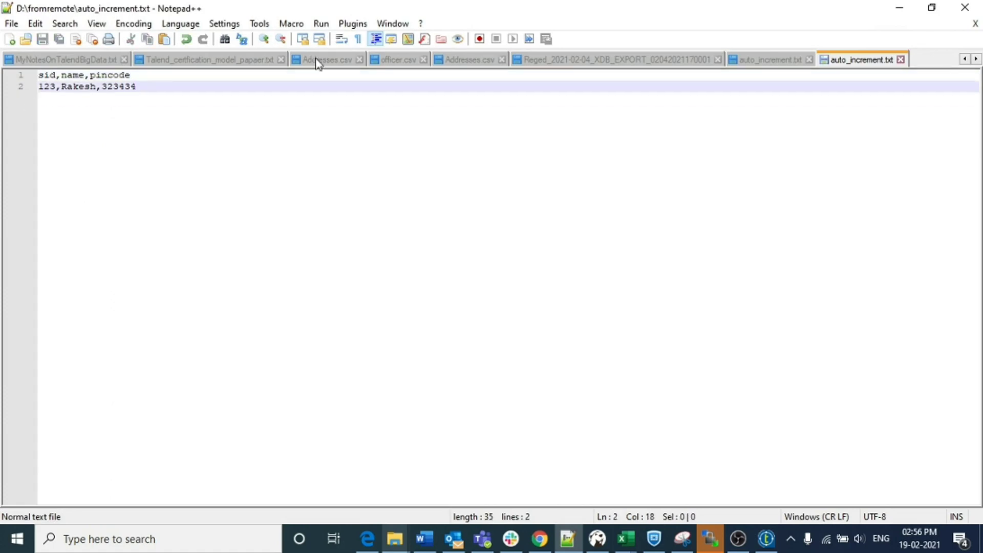
left_click(900, 7)
Switch back to Talend, rerun the ftp_components job and examine the comparison messages for all files.
left_click(765, 540)
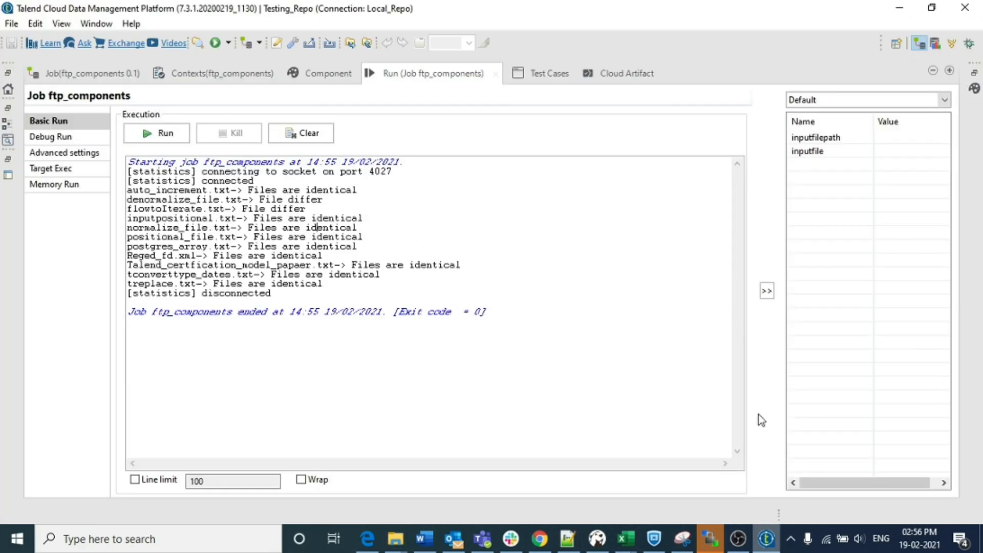
left_click(161, 134)
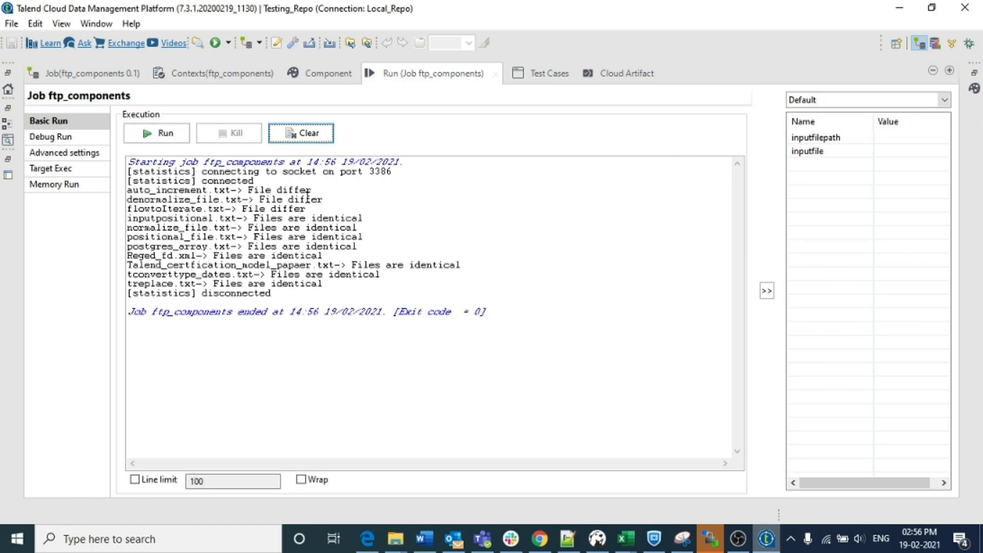
left_click_drag(306, 210, 119, 194)
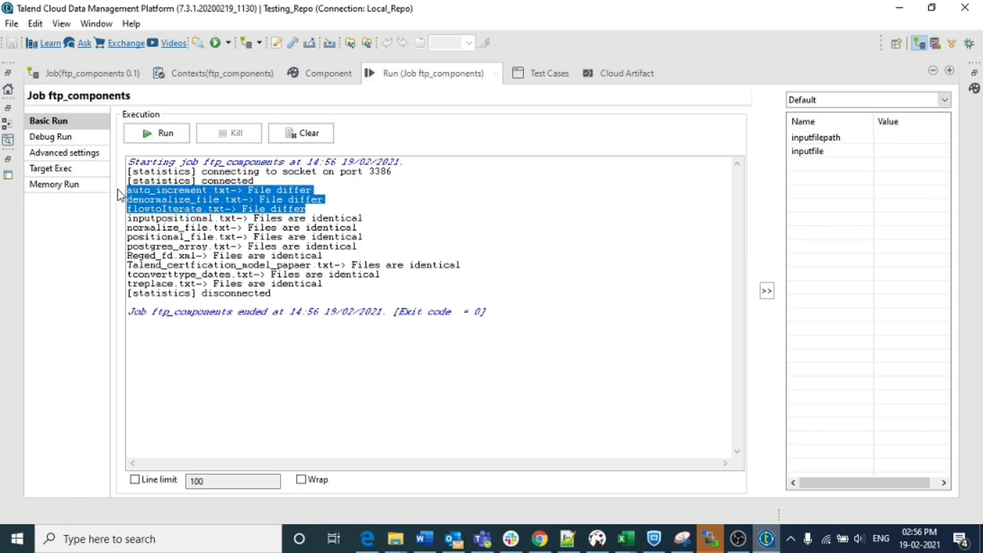
left_click_drag(323, 284, 106, 213)
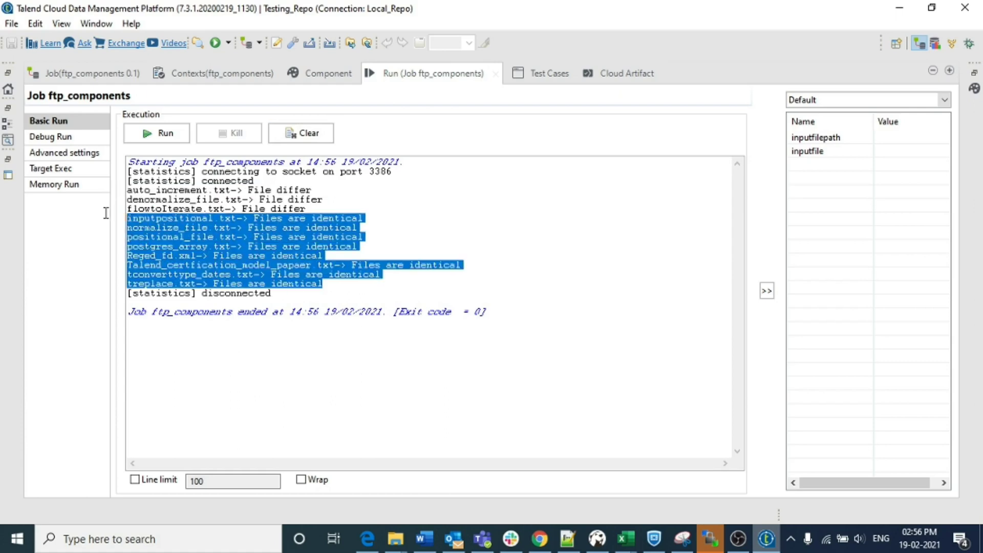
left_click(391, 221)
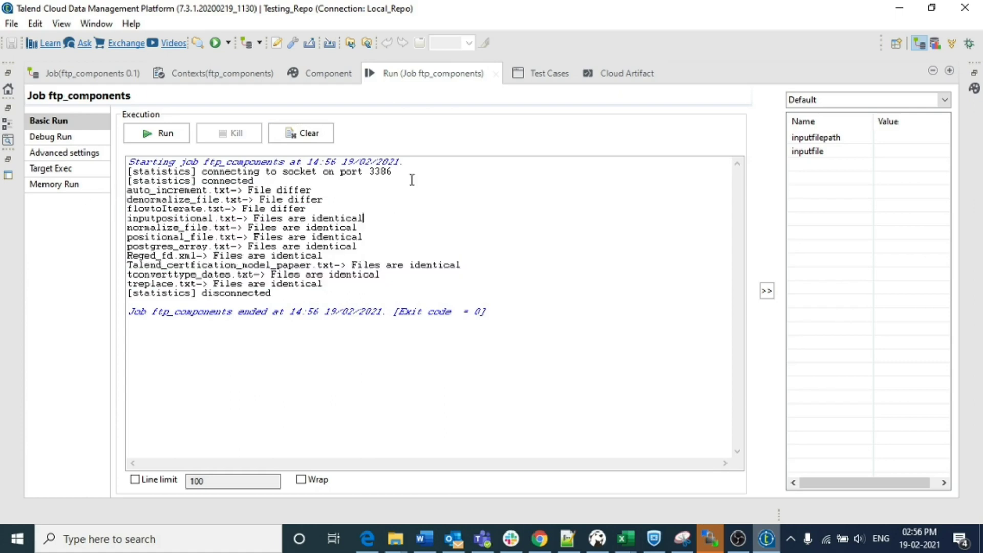
Restore the maximized Run view to its normal size and clear the job's execution output.
double_click(428, 73)
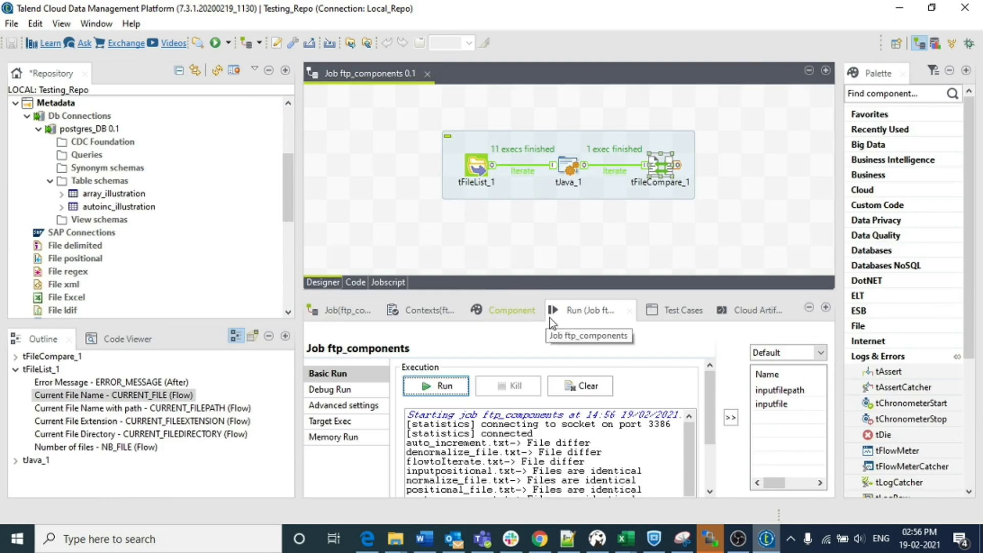
left_click(583, 386)
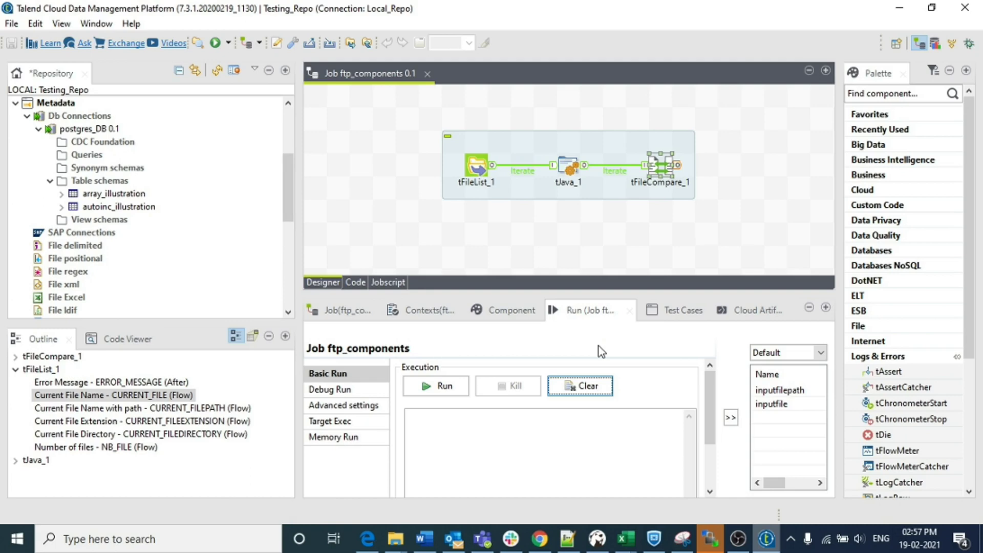
Review the folder path and context variable in the File to compare expression of tFileCompare_1, then deselect the component.
double_click(666, 162)
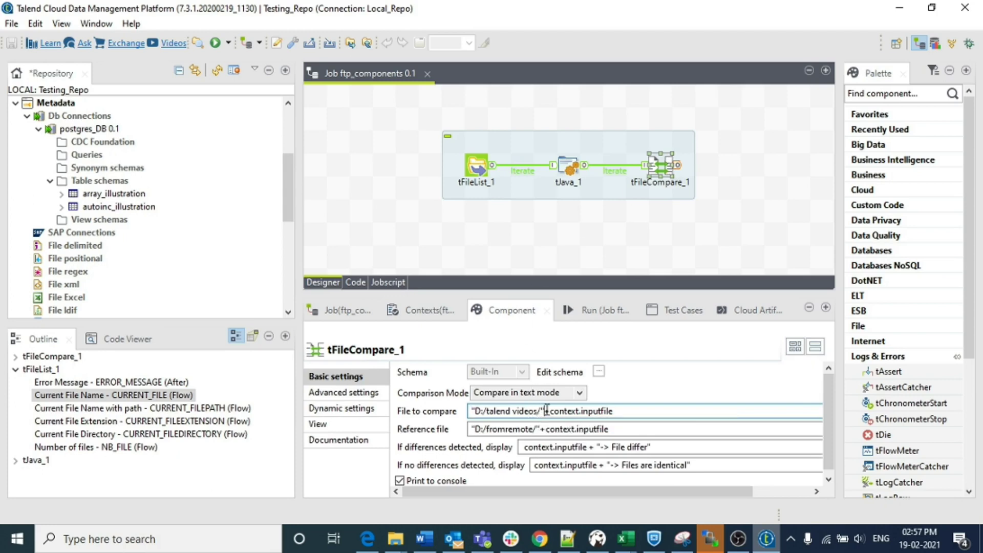
left_click_drag(545, 410, 469, 410)
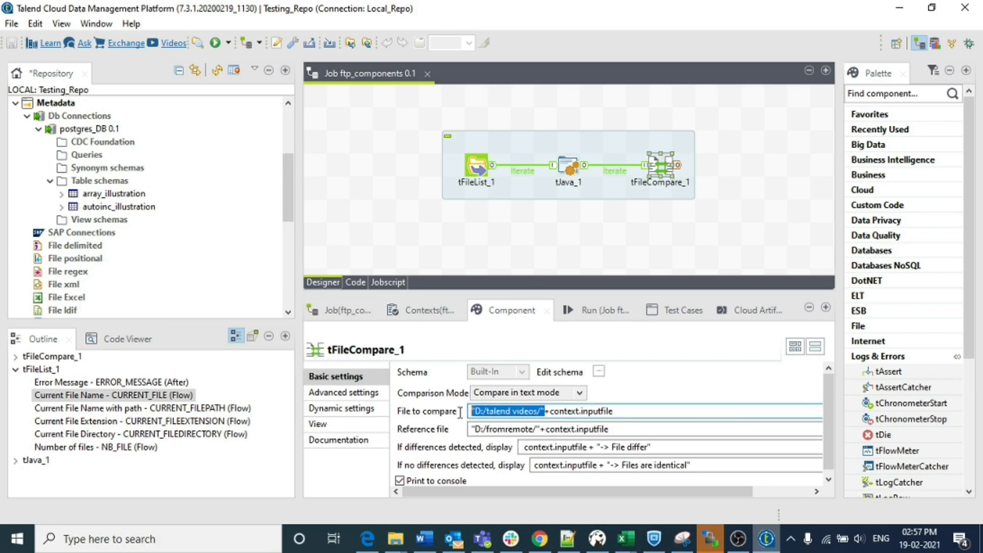
left_click(550, 411)
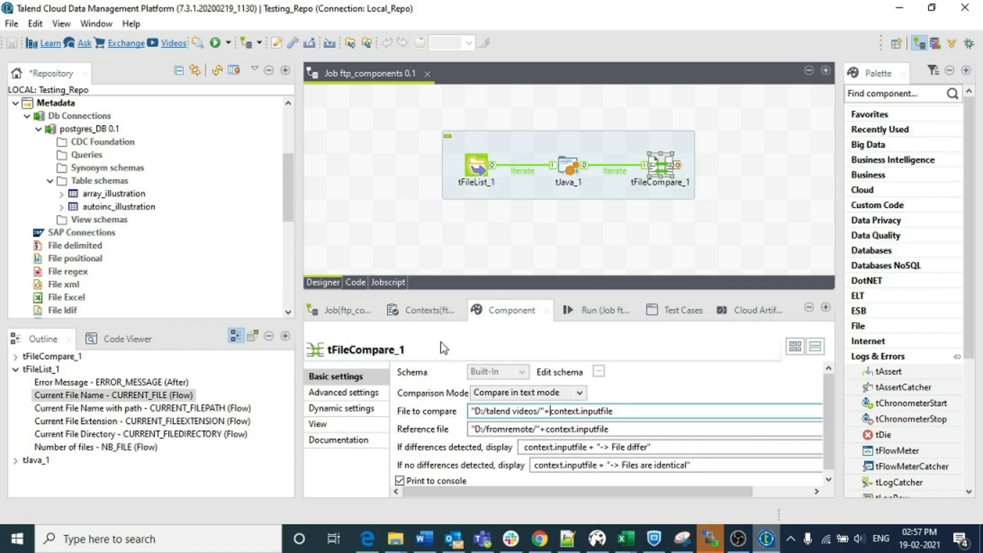
left_click(544, 229)
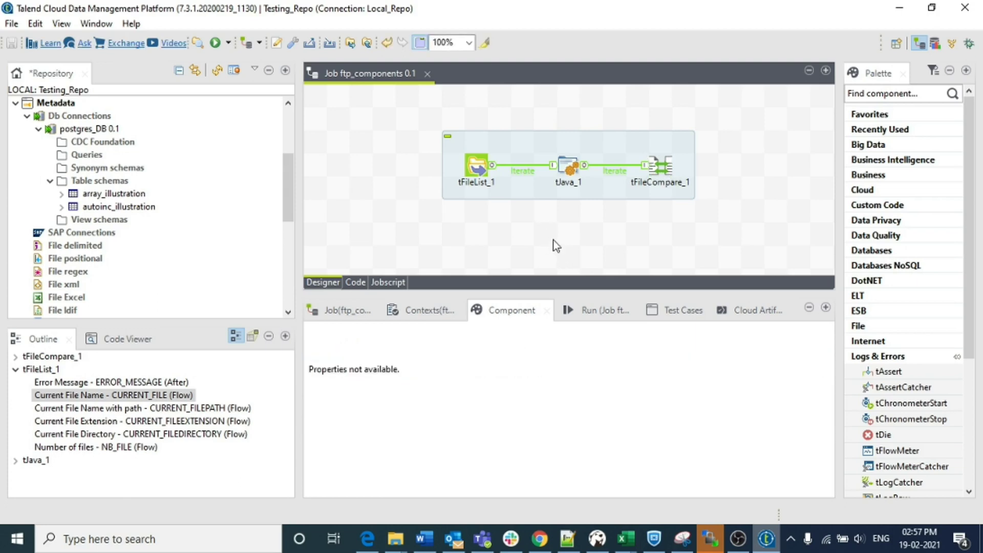